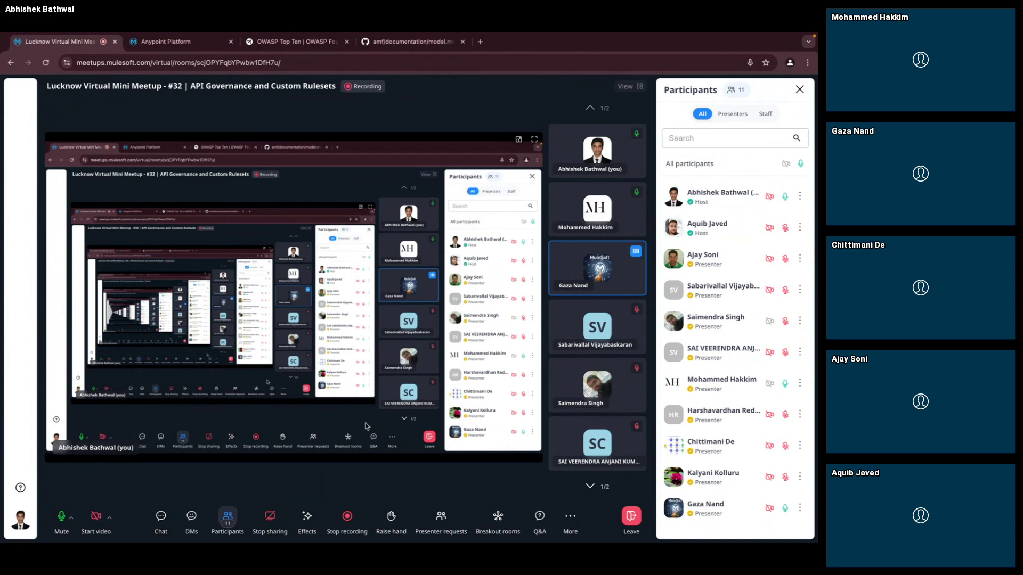
Step: Switch to the Anypoint Platform page in the browser and open API Governance
key("ctrl+Left")
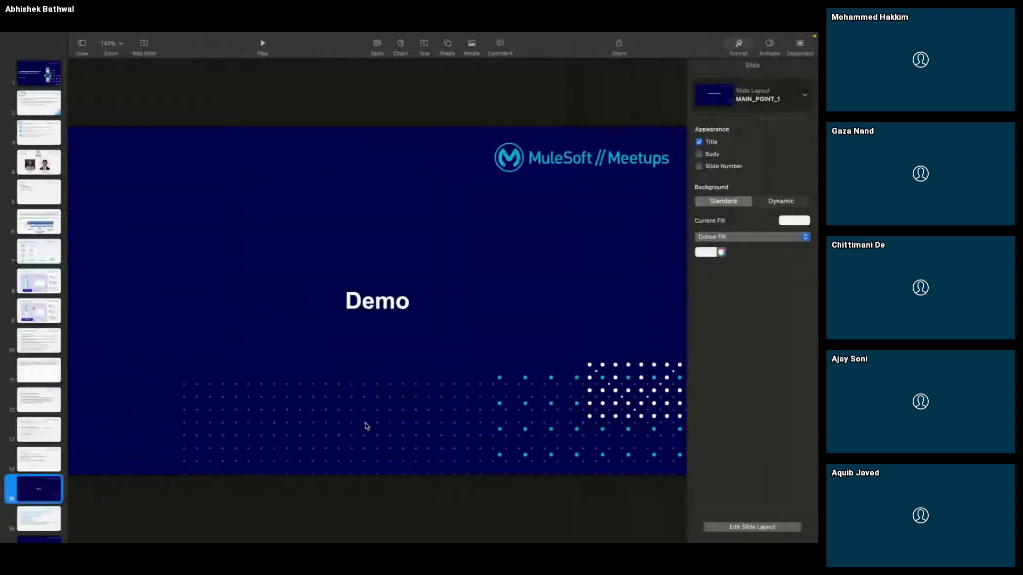
key("ctrl+Right")
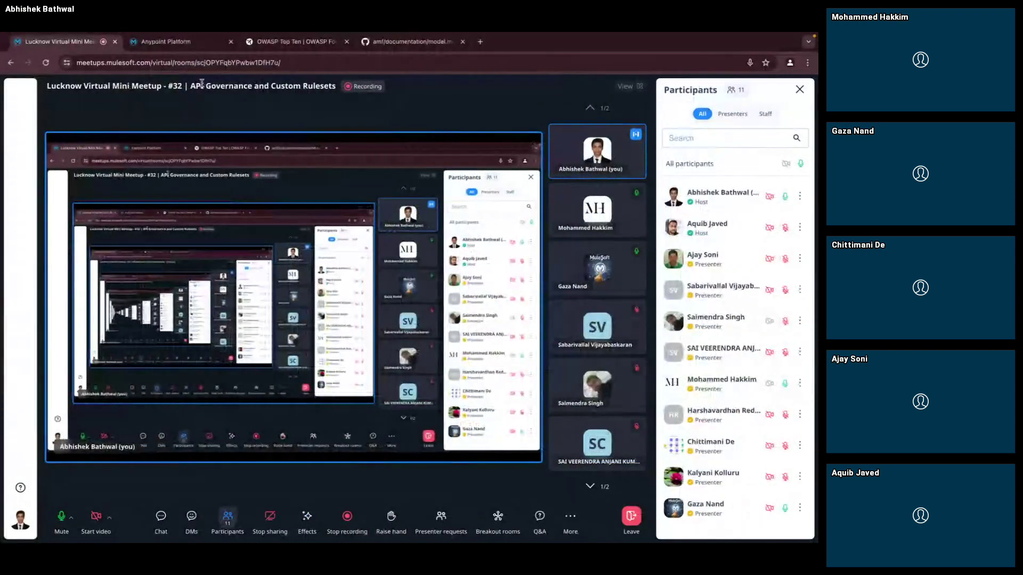
left_click(185, 43)
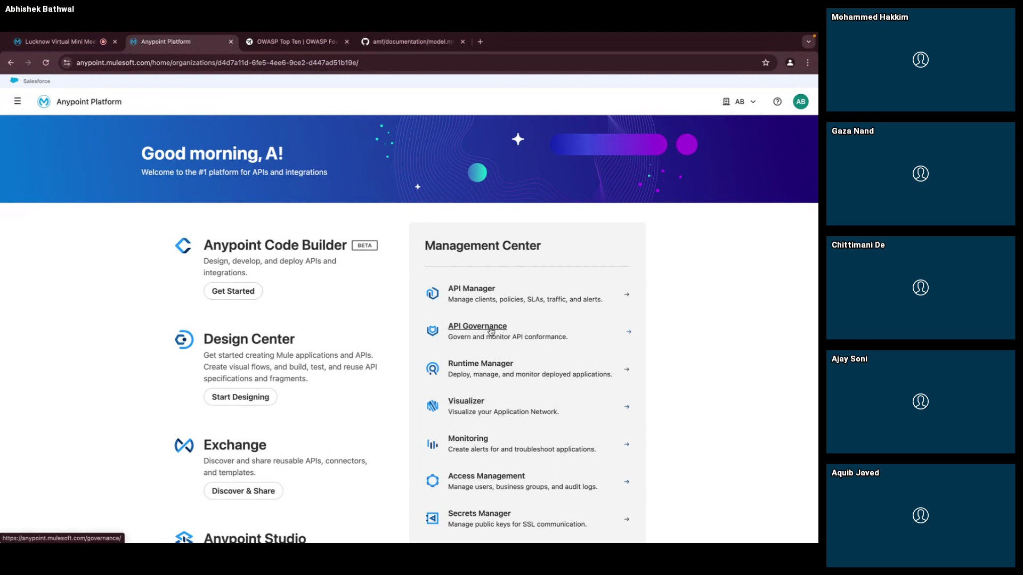
left_click(18, 101)
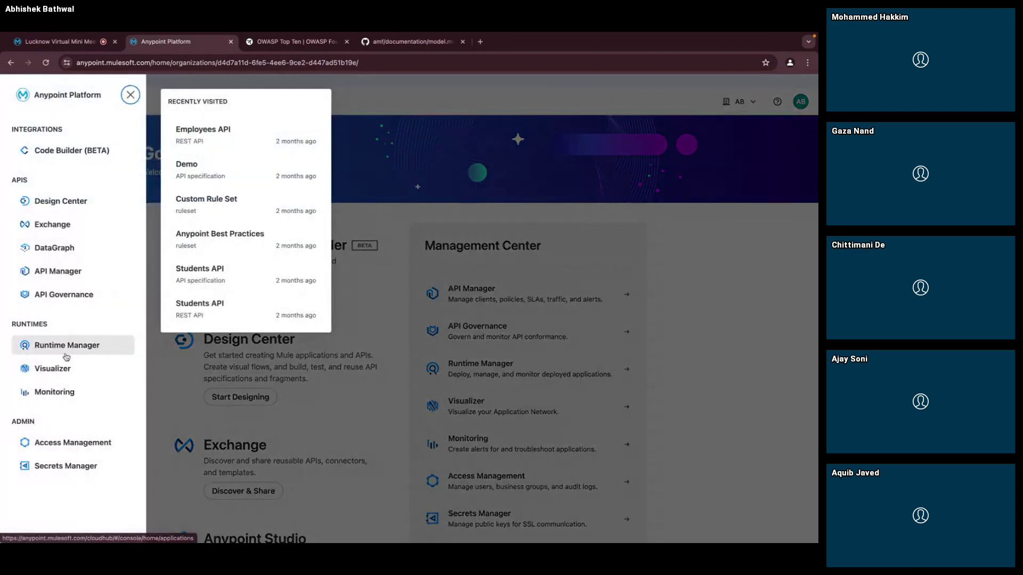
left_click(70, 302)
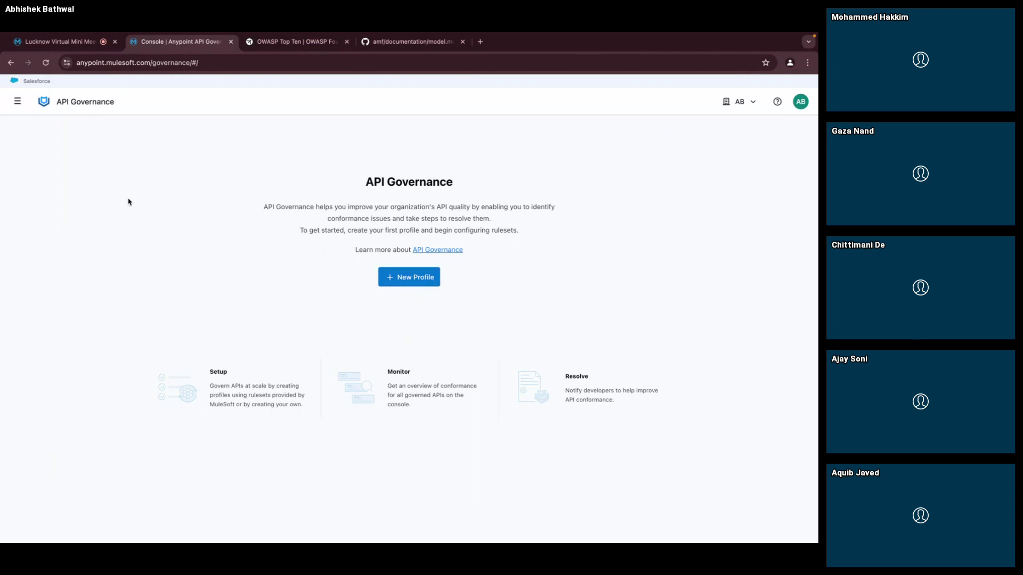
Step: View the API projects in Design Center, and open the Employees API asset in Exchange
left_click(17, 101)
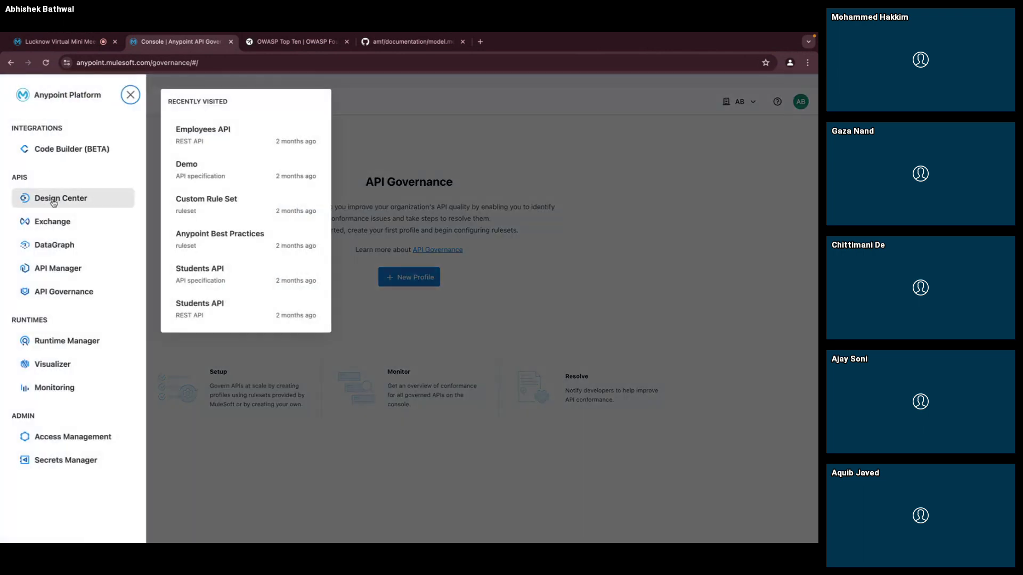
left_click(53, 201)
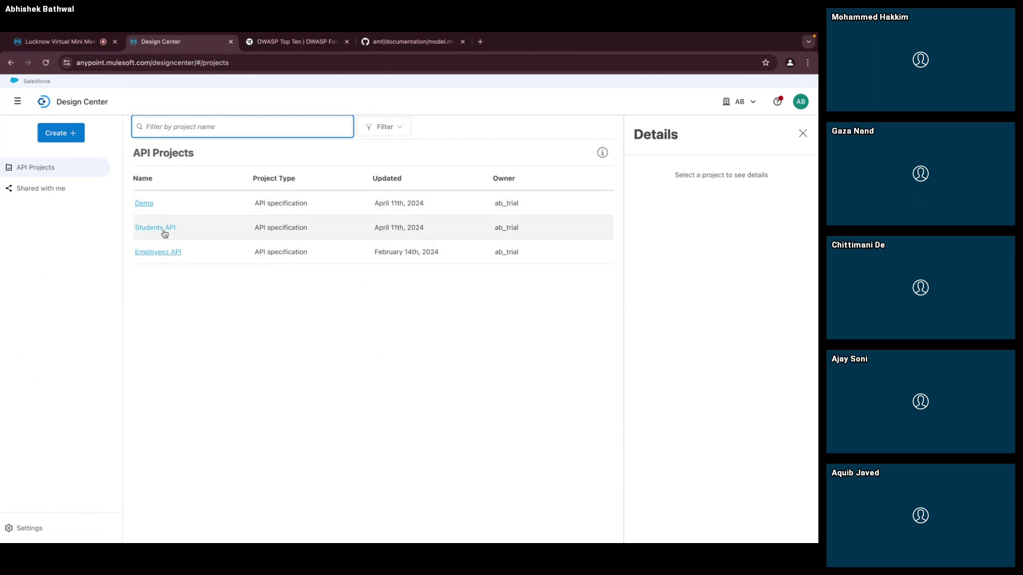
left_click(18, 101)
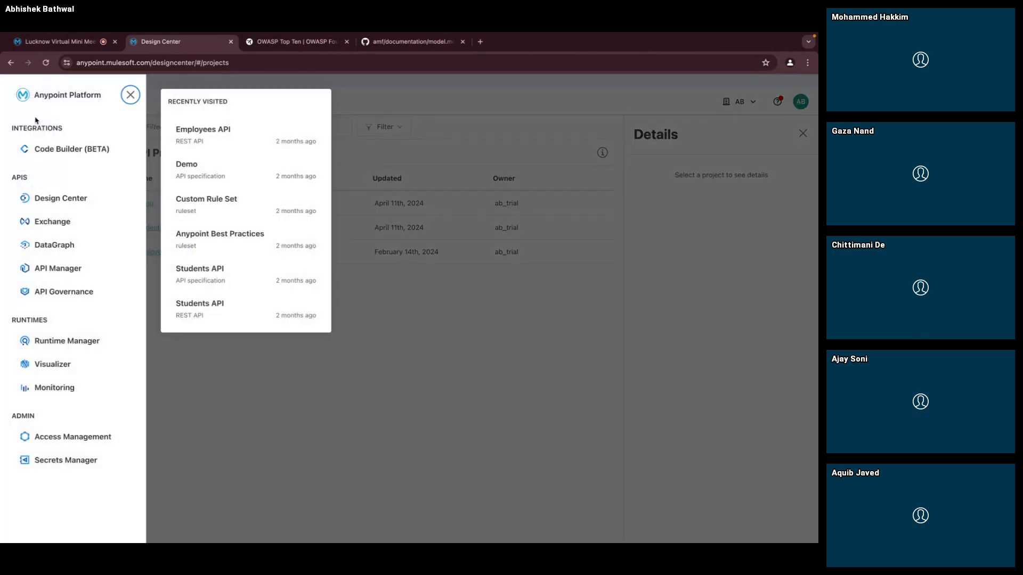
left_click(80, 230)
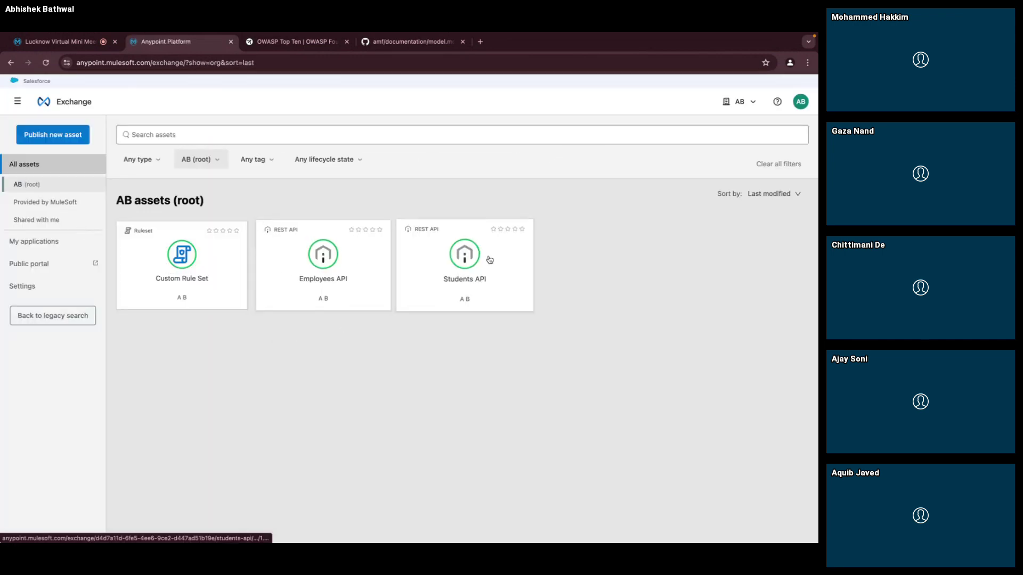
left_click(326, 262)
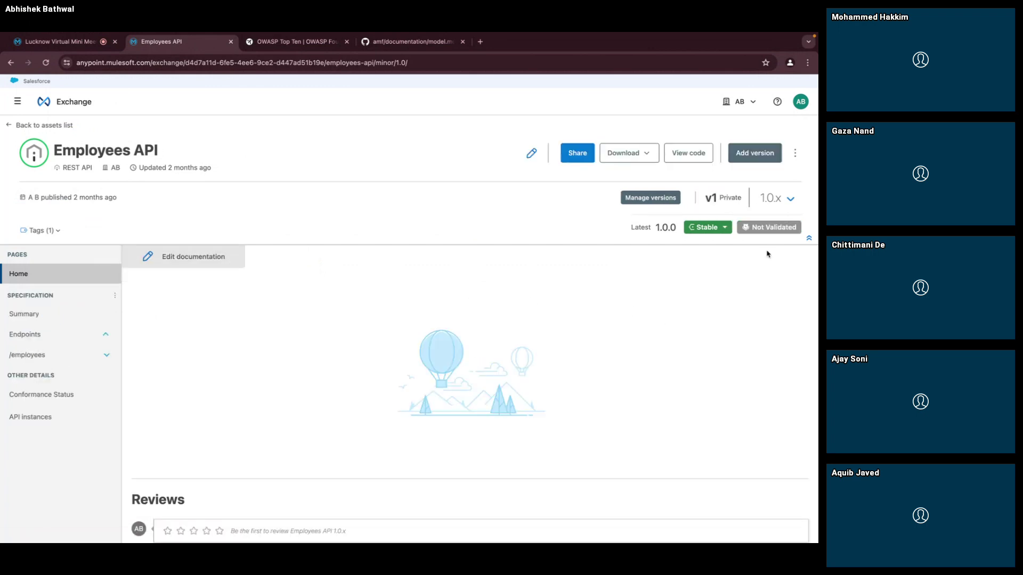
Step: Review the Not Validated status on the presentation's Governance Conformance Status slide, and return to the Employees API page in the browser
mouse_move(774, 231)
key("ctrl+Right")
key("ctrl+Left")
key("ctrl+Left")
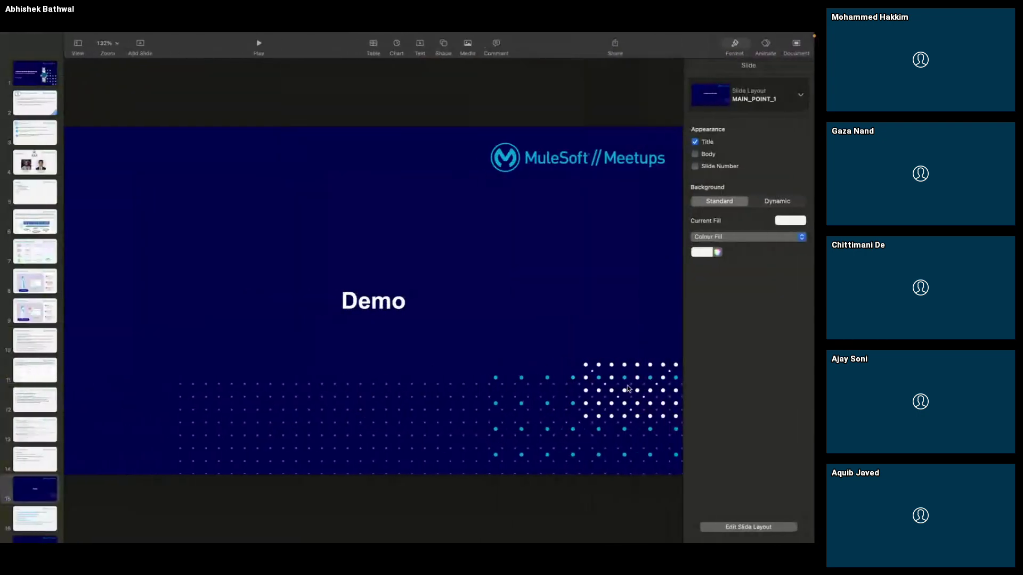
left_click(34, 431)
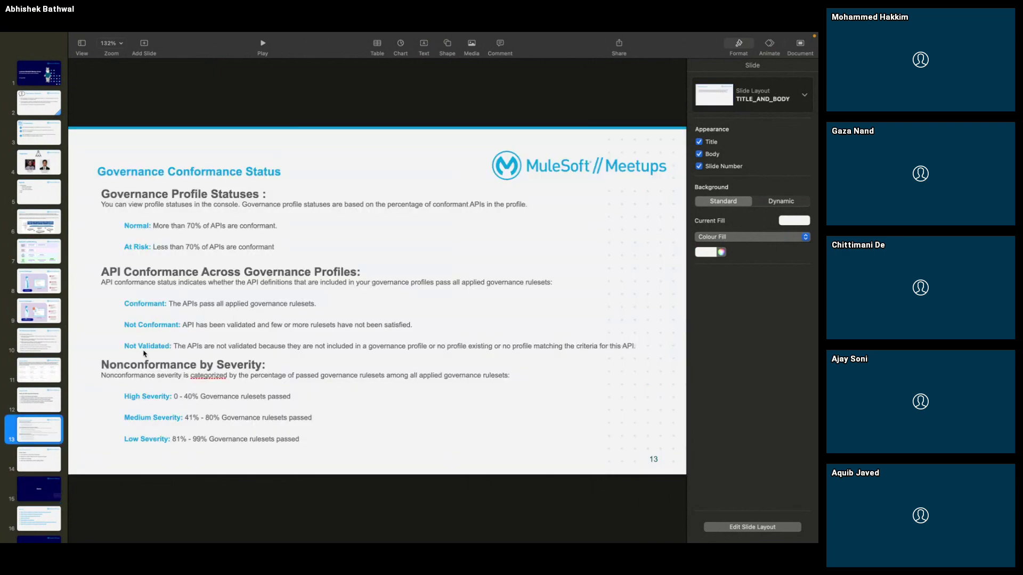
key("ctrl+Right")
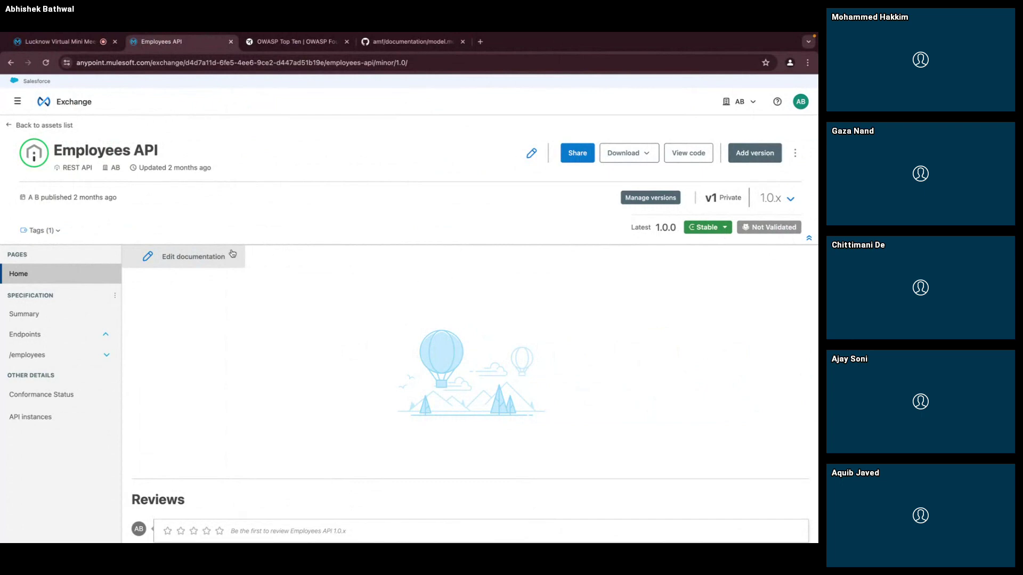
Step: Check the tags on the Employees API and Students API assets, and return to the Exchange assets list
left_click(57, 231)
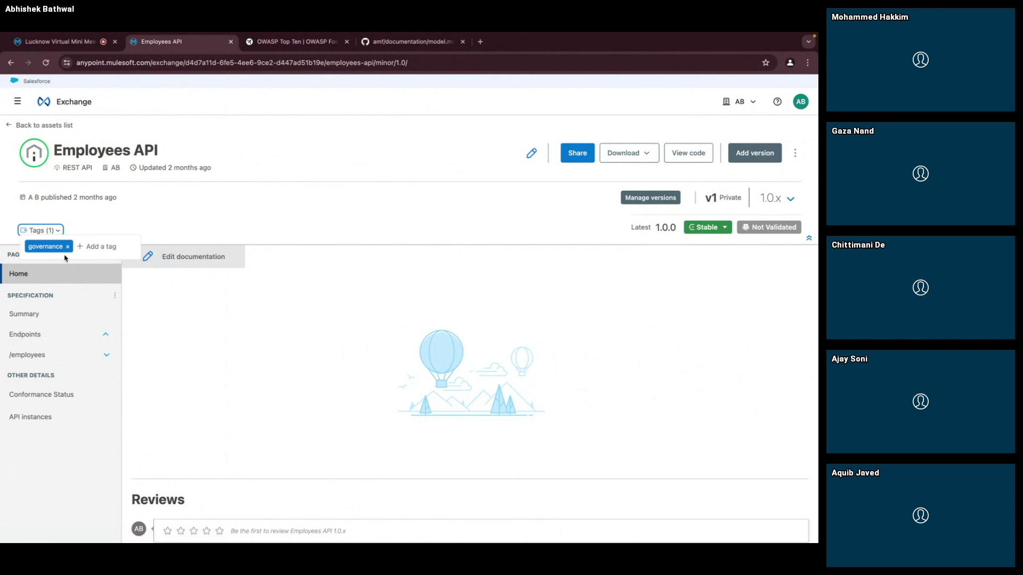
left_click(287, 309)
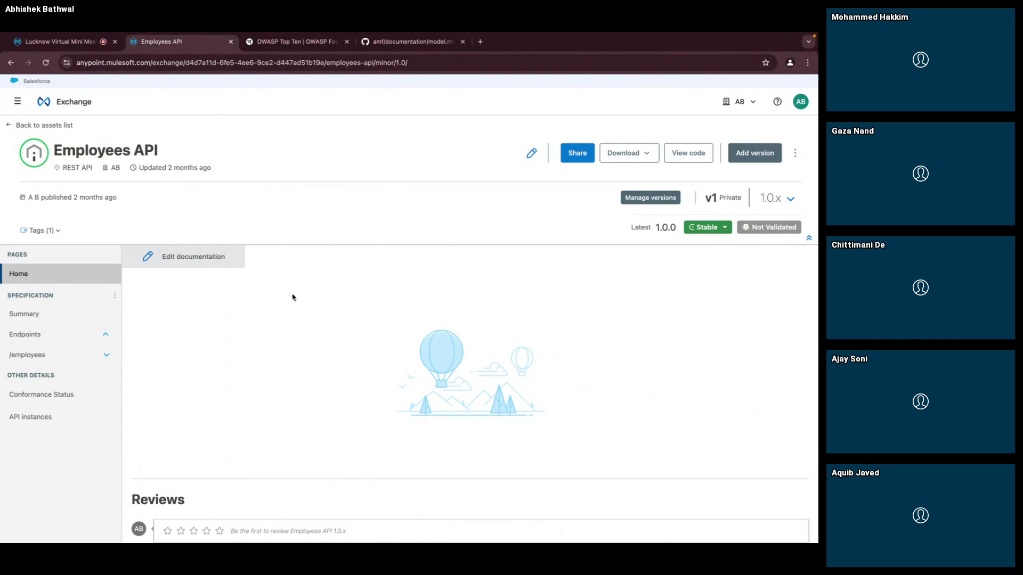
left_click(11, 128)
left_click(436, 272)
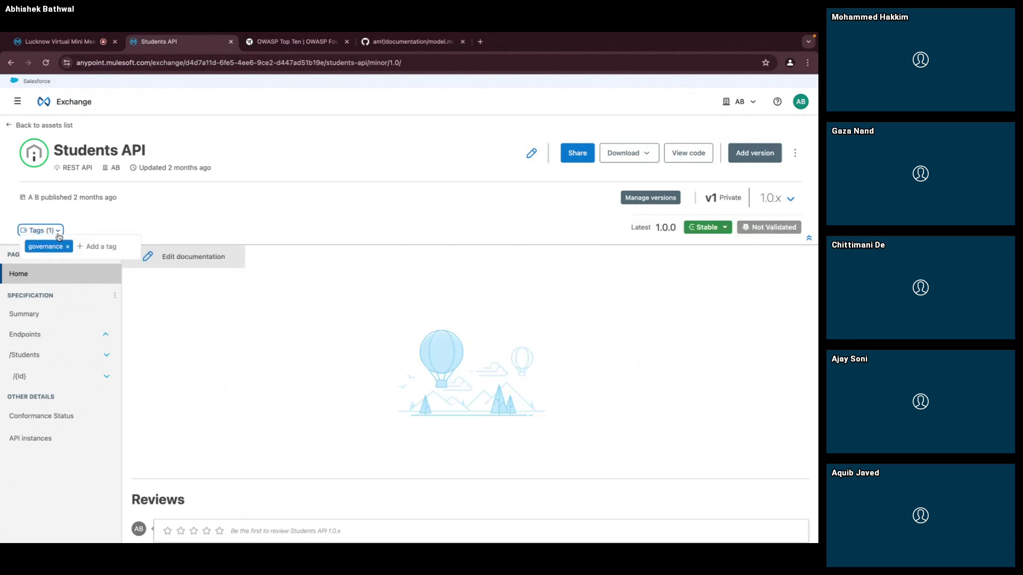
left_click(18, 124)
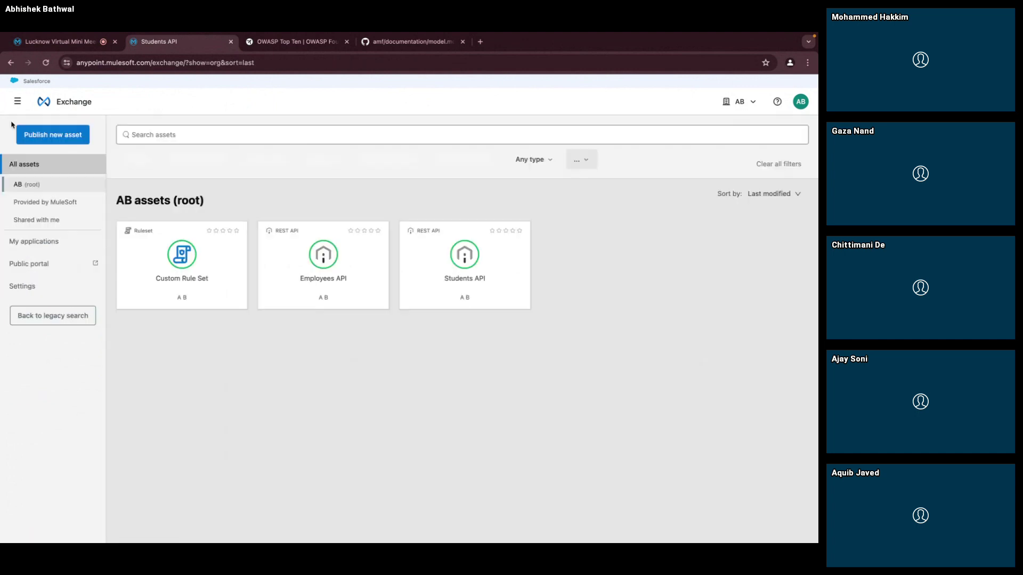
Step: View the environments in Runtime Manager, and start creating a new profile in API Governance
left_click(18, 101)
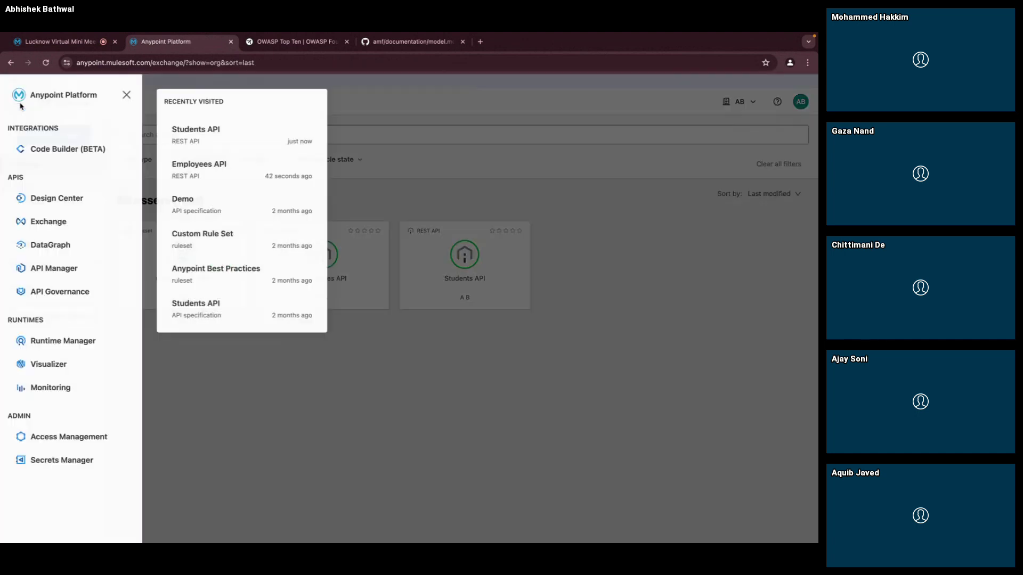
left_click(79, 346)
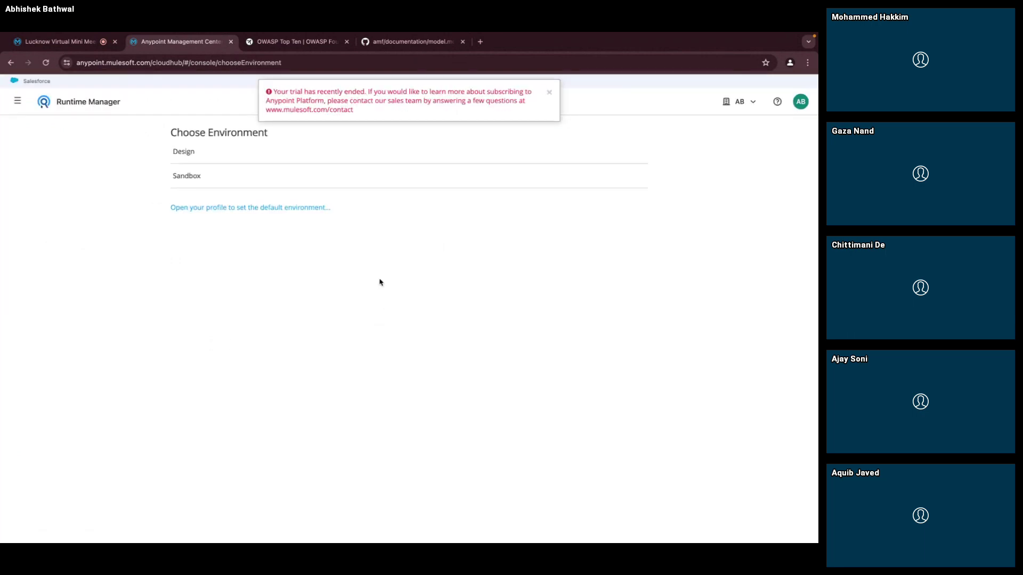
left_click(20, 103)
left_click(70, 291)
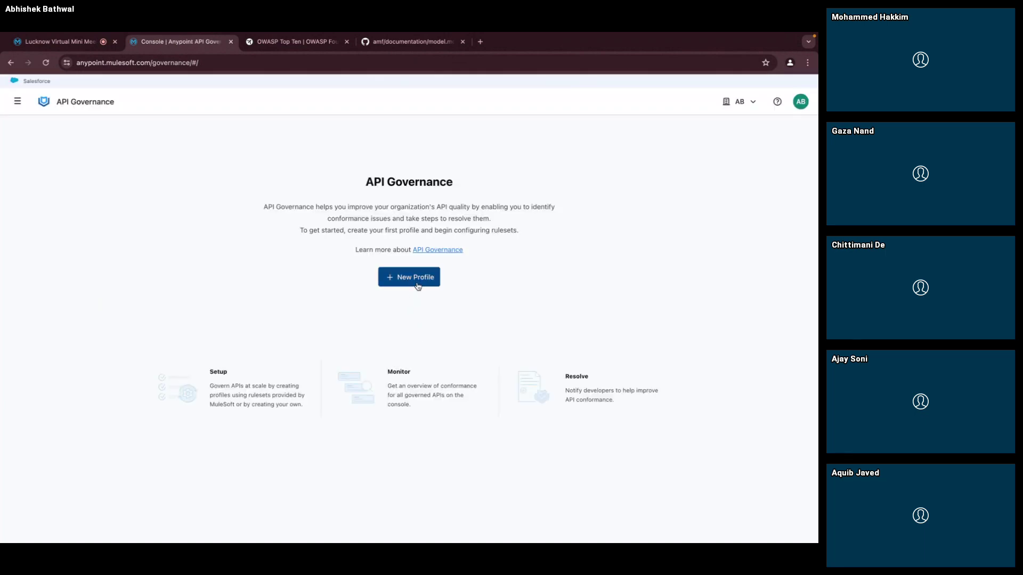
left_click(417, 282)
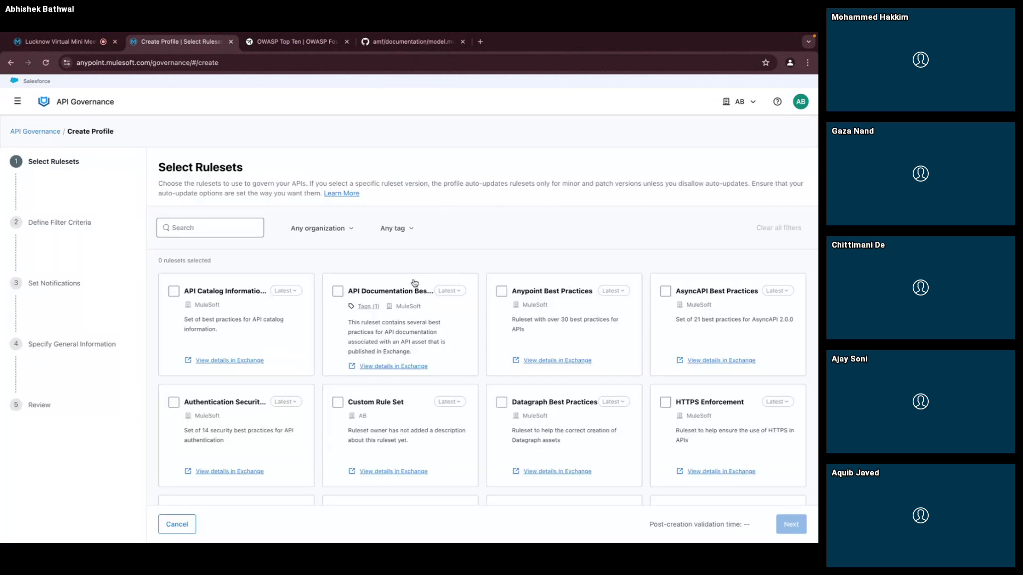
Step: Review the available rulesets, select Anypoint Best Practices for the profile, and continue to the filter criteria
scroll(300, 370, "down", 2)
scroll(304, 368, "up", 2)
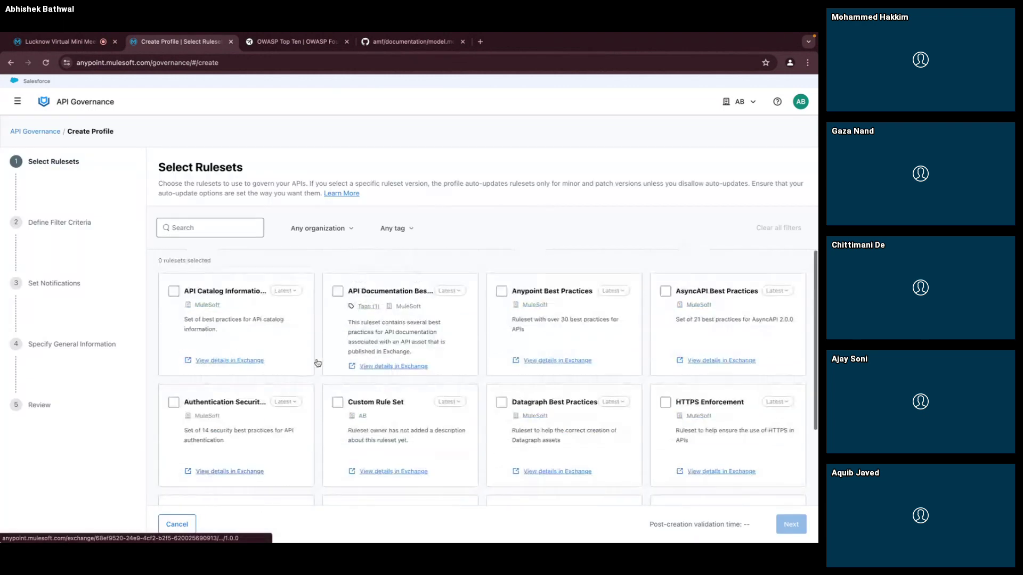
scroll(610, 354, "down", 2)
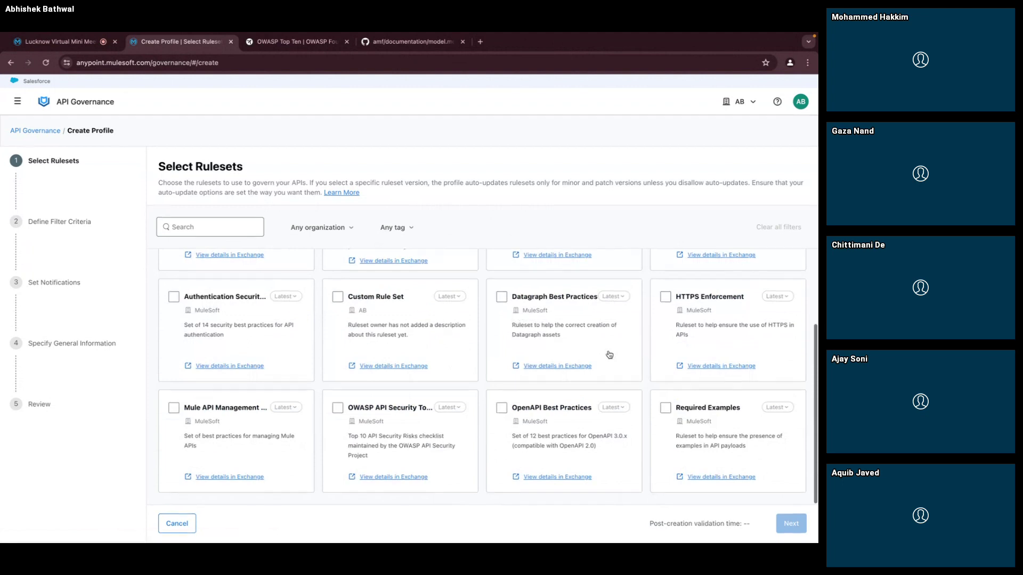
scroll(610, 355, "up", 2)
scroll(609, 355, "down", 2)
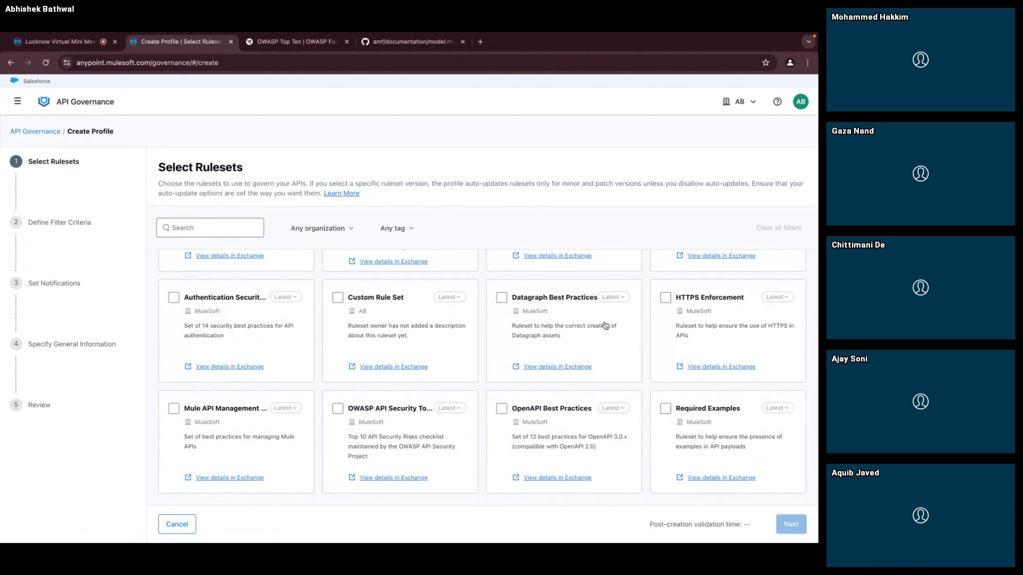
scroll(606, 325, "up", 1)
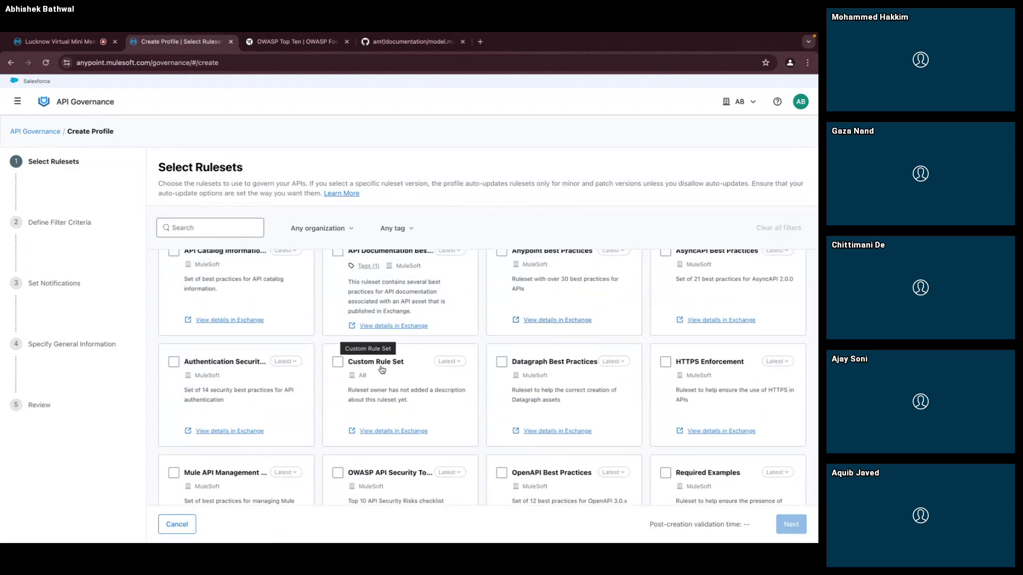
scroll(425, 379, "up", 1)
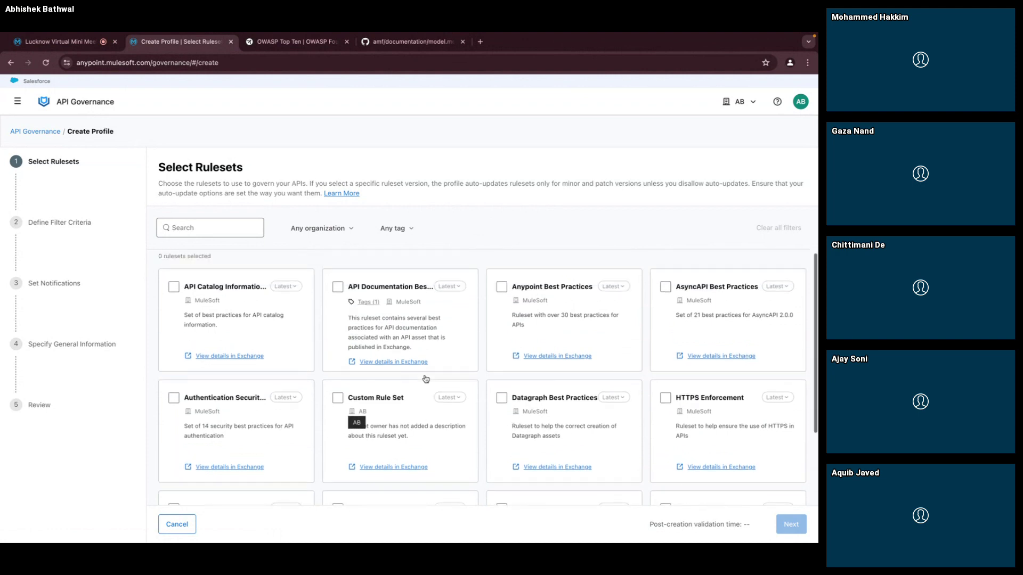
left_click(501, 293)
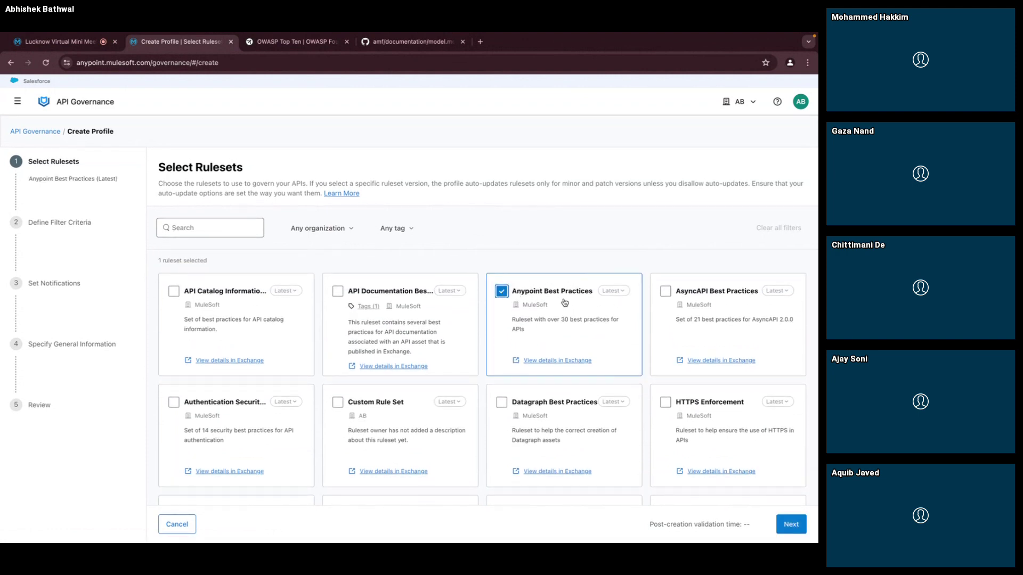
left_click(791, 524)
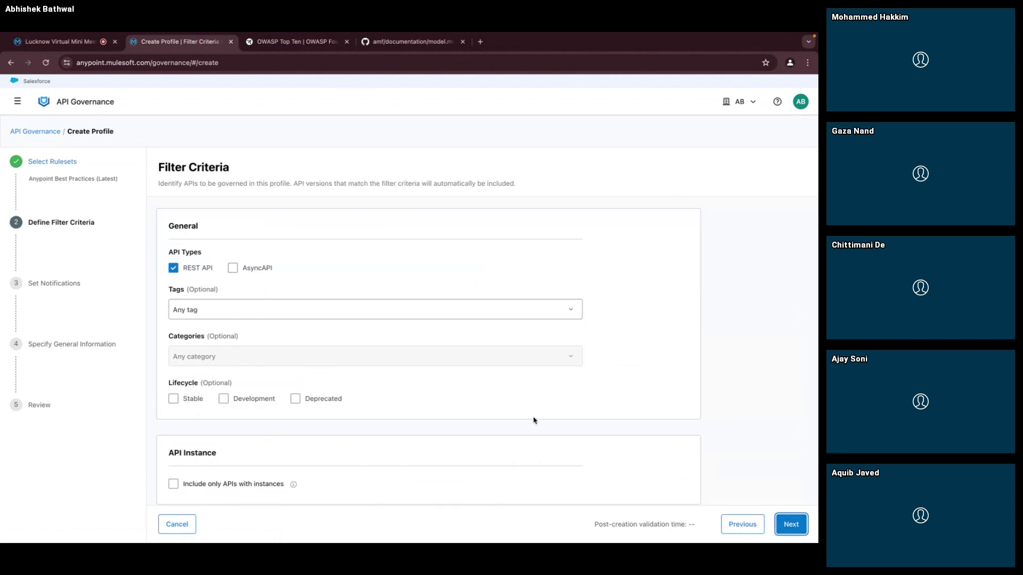
Step: Limit the profile's filter criteria to APIs tagged governance, and review the matching APIs
scroll(224, 321, "down", 3)
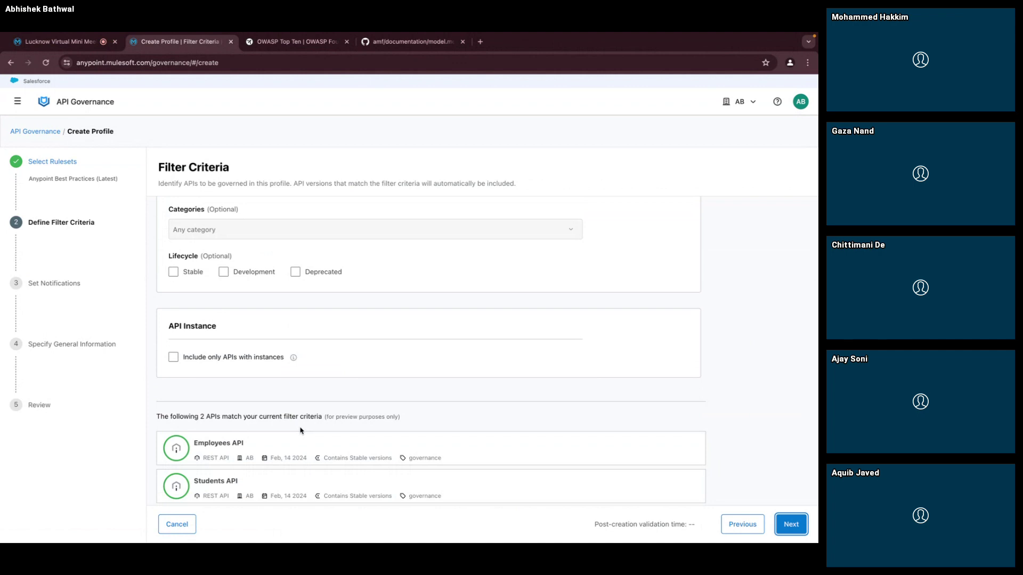
scroll(301, 490, "up", 3)
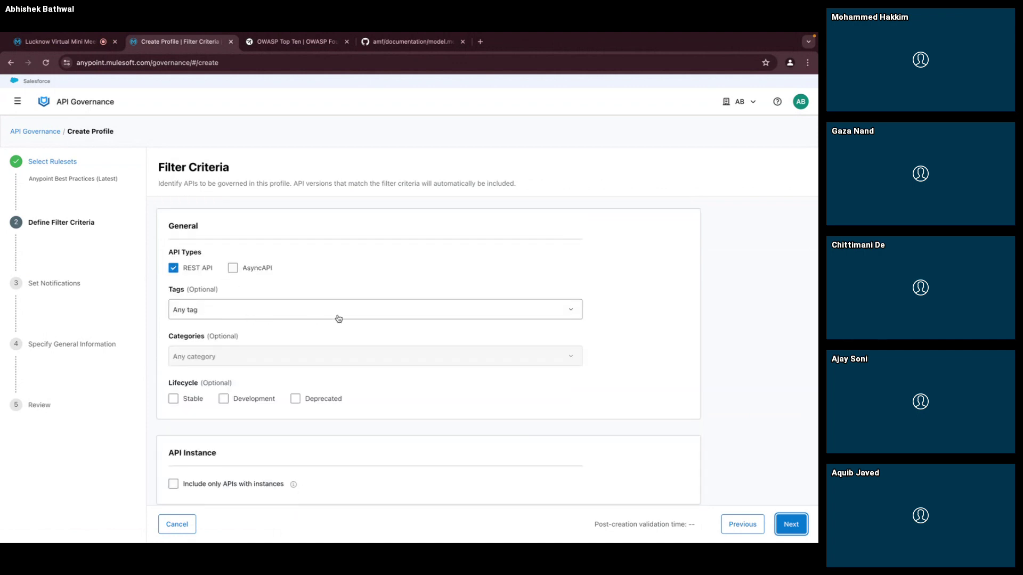
scroll(508, 370, "down", 3)
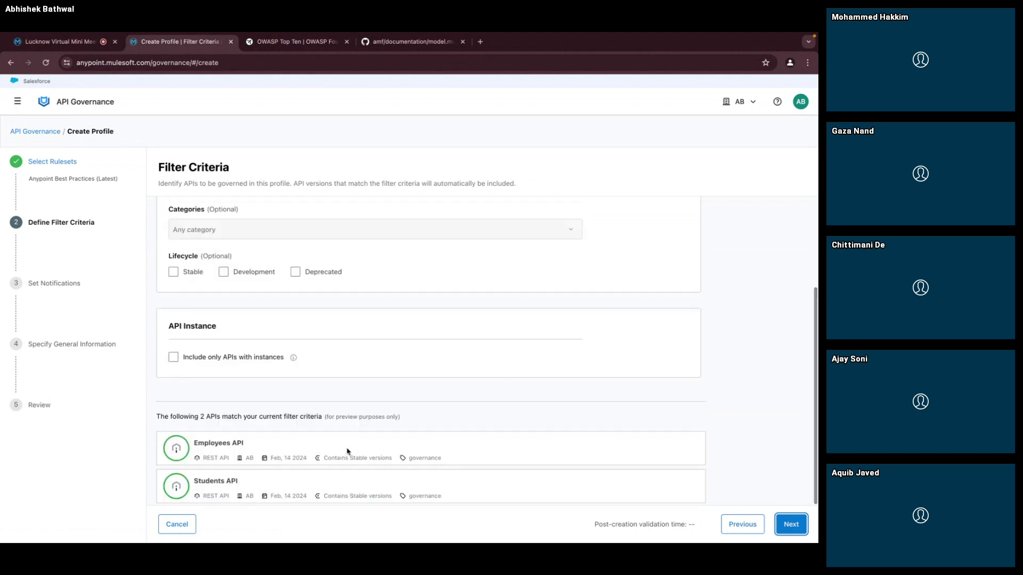
scroll(353, 459, "up", 3)
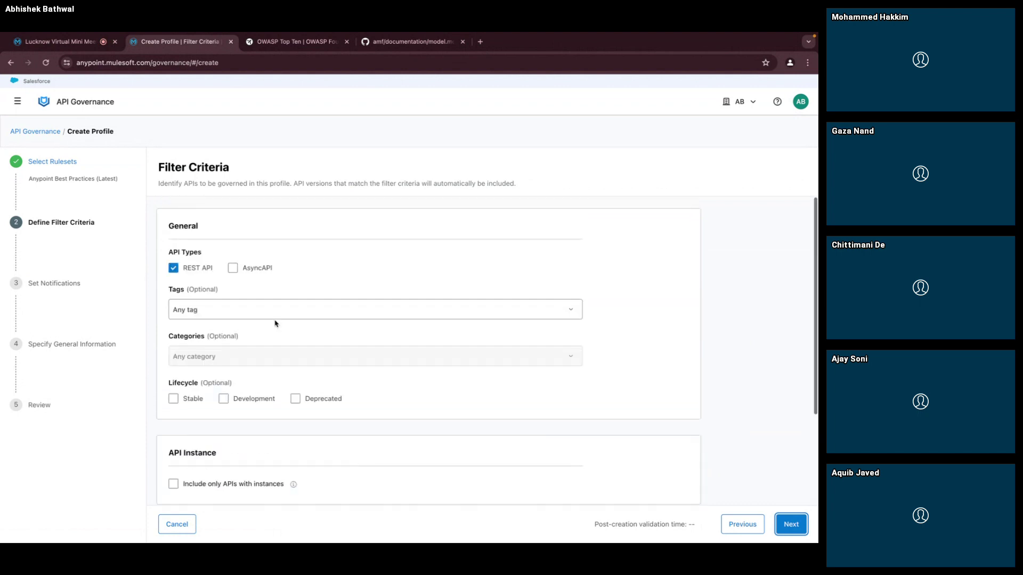
left_click(261, 314)
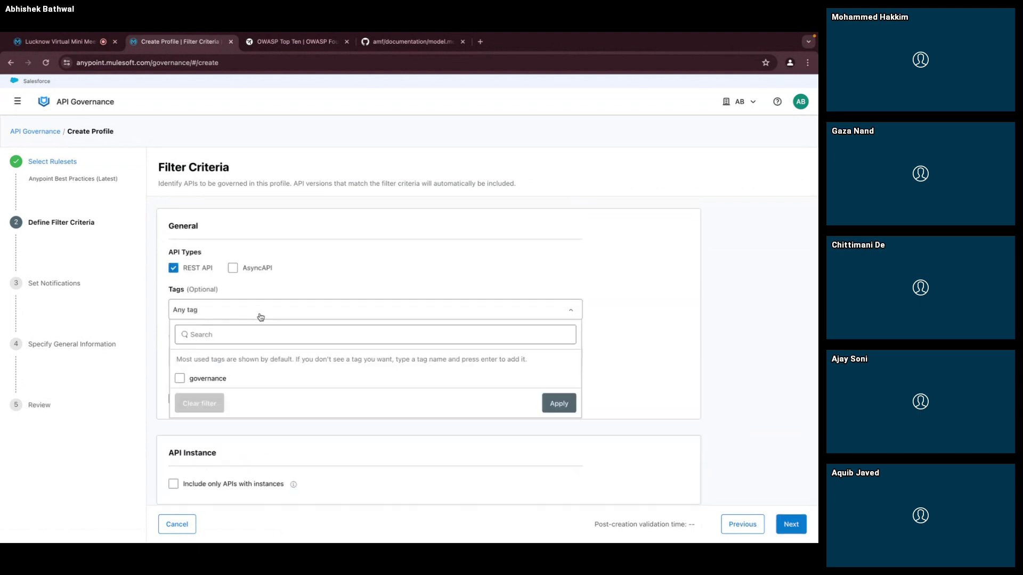
left_click(179, 380)
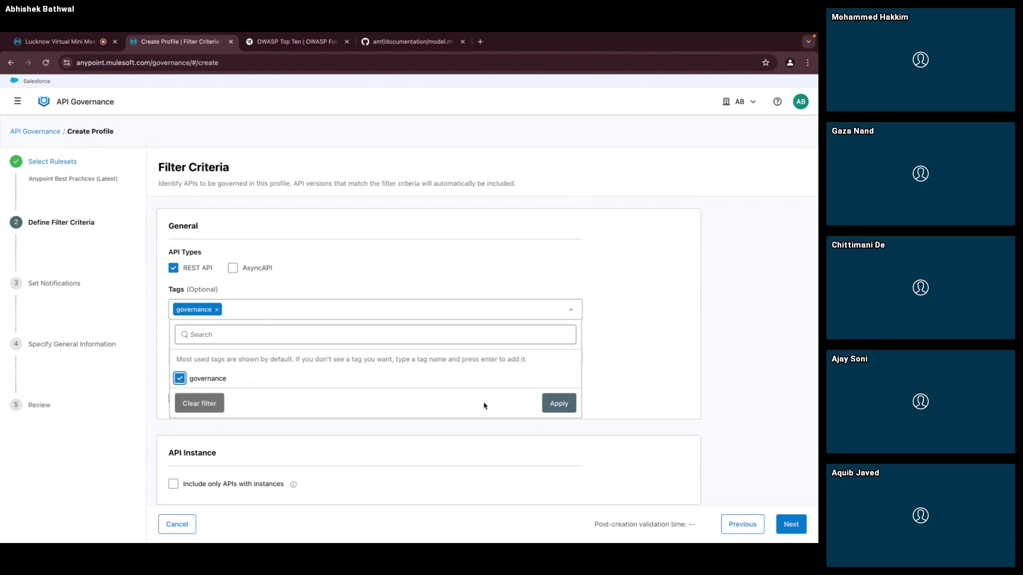
left_click(556, 405)
scroll(463, 426, "down", 3)
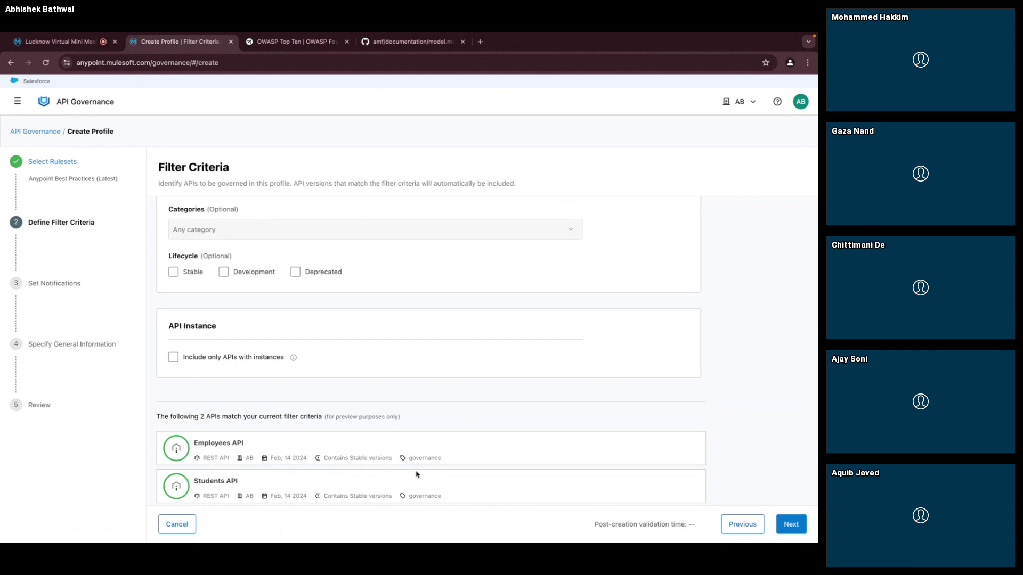
Step: Reapply the governance tag in the filter criteria, and continue to the notification settings
scroll(347, 351, "up", 3)
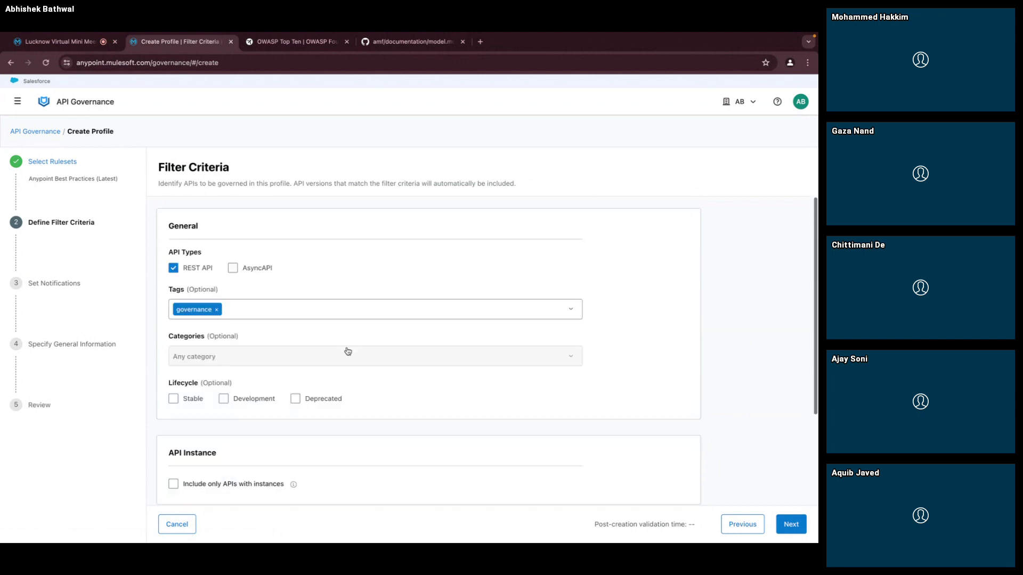
left_click(275, 307)
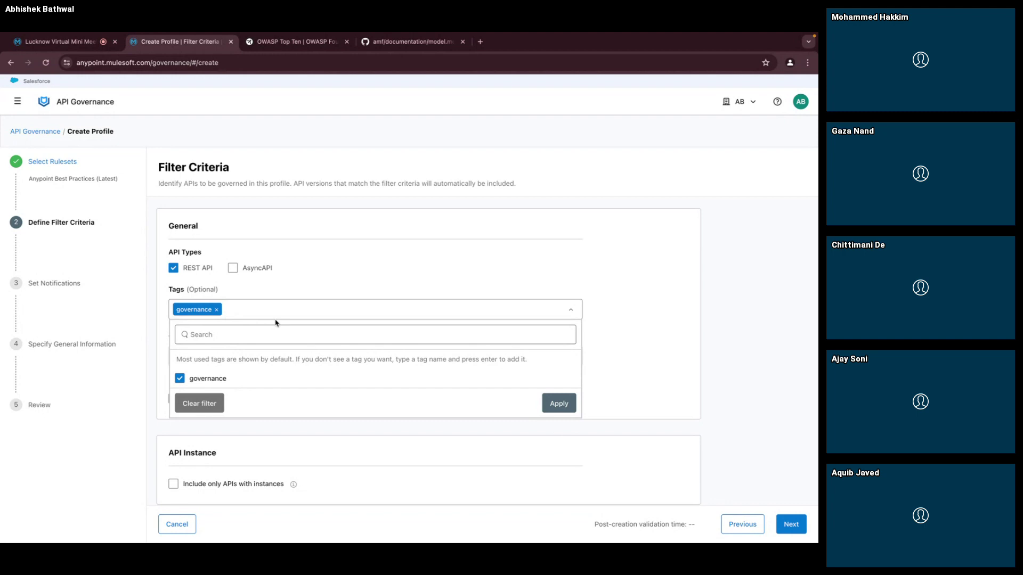
left_click(557, 406)
scroll(441, 436, "down", 3)
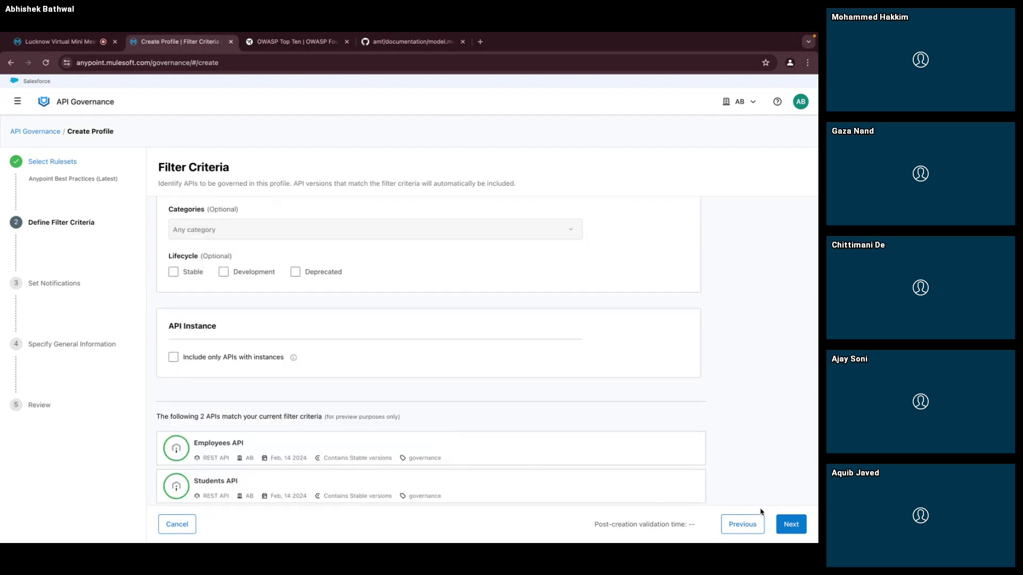
left_click(792, 527)
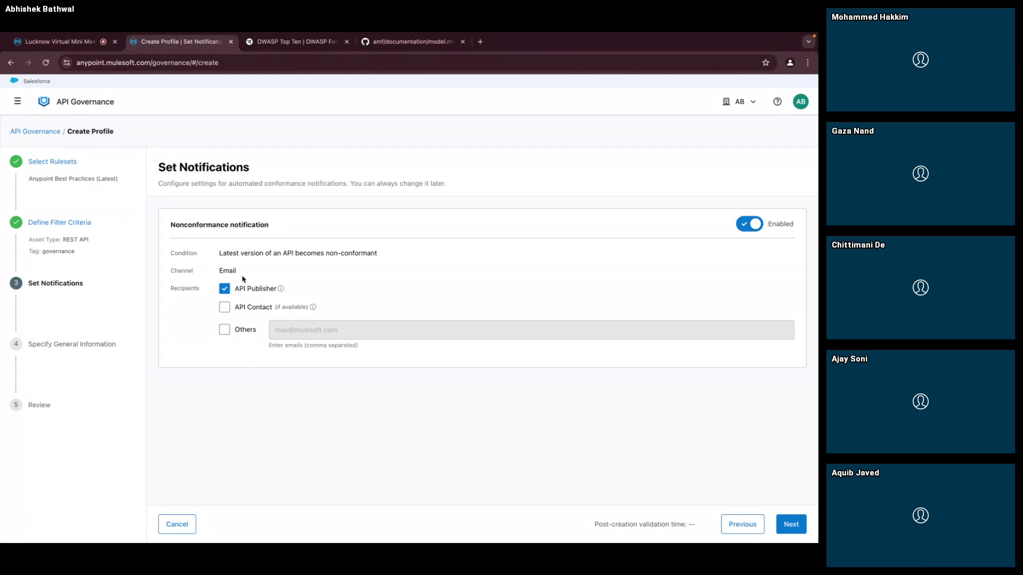
Step: Keep only the API Publisher as recipient of the nonconformance notification, and continue to the general information
left_click(224, 330)
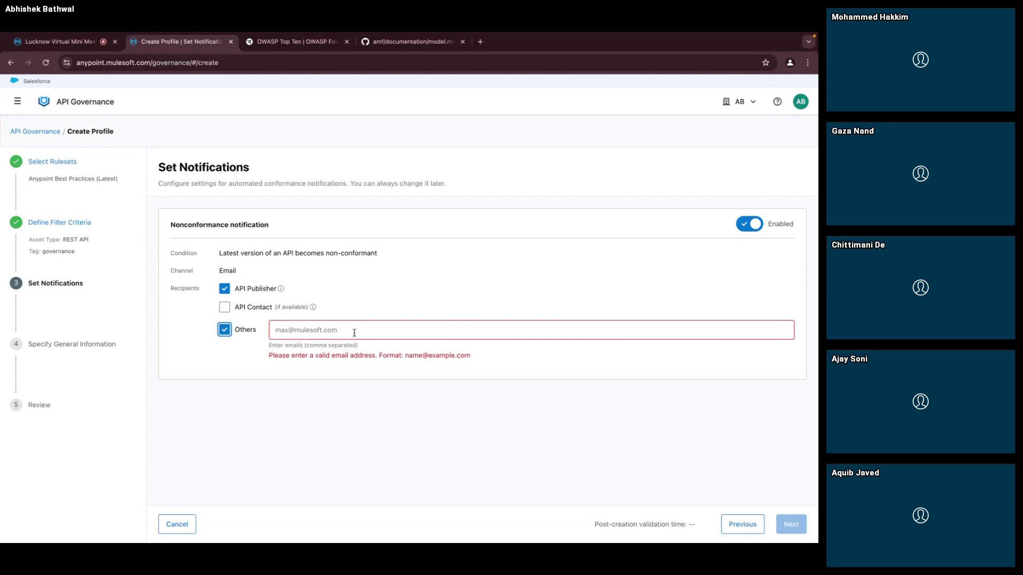
left_click(224, 331)
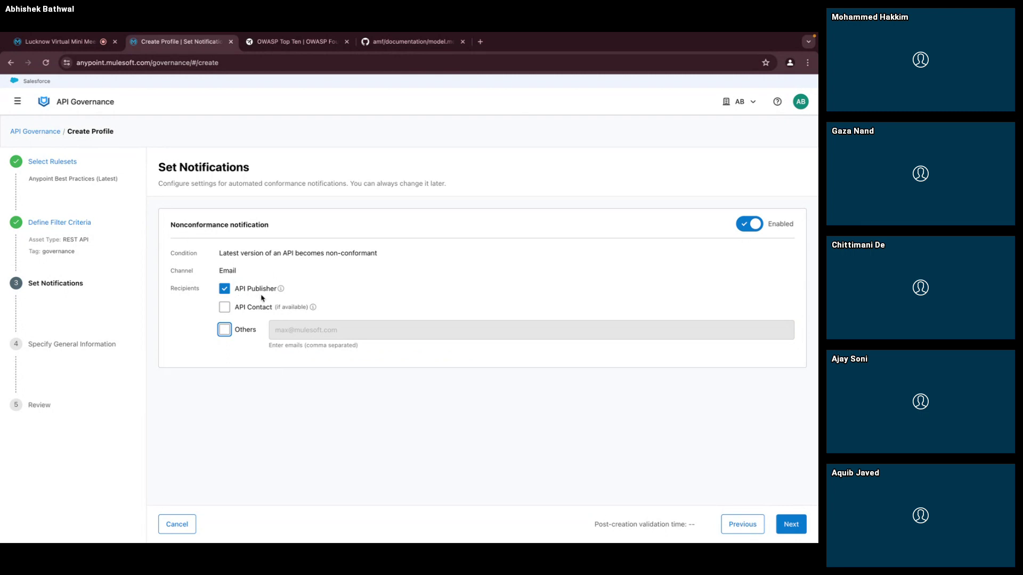
left_click(793, 527)
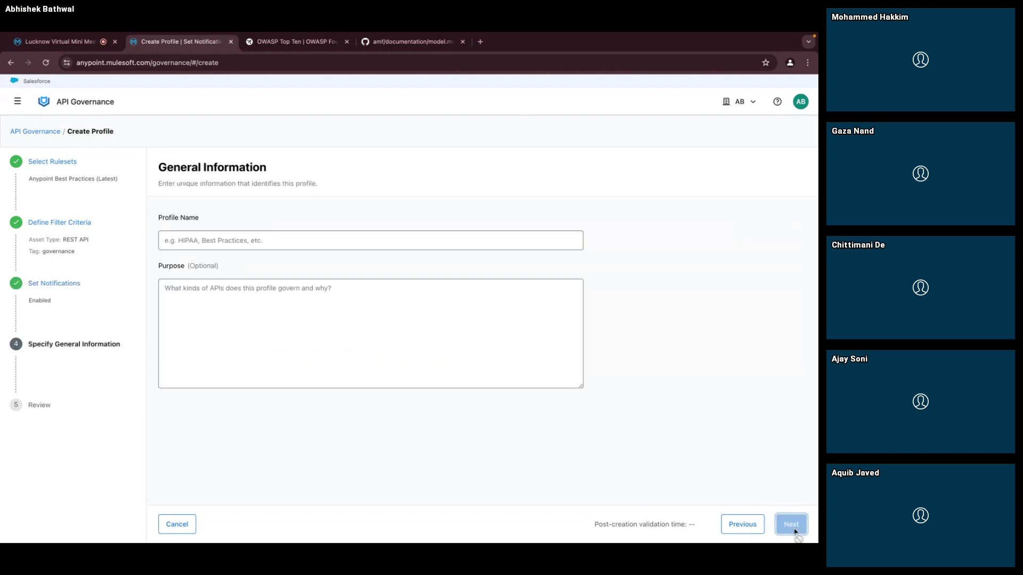
Step: Name the profile Lucknow-Meetup, and continue to the review
left_click(222, 238)
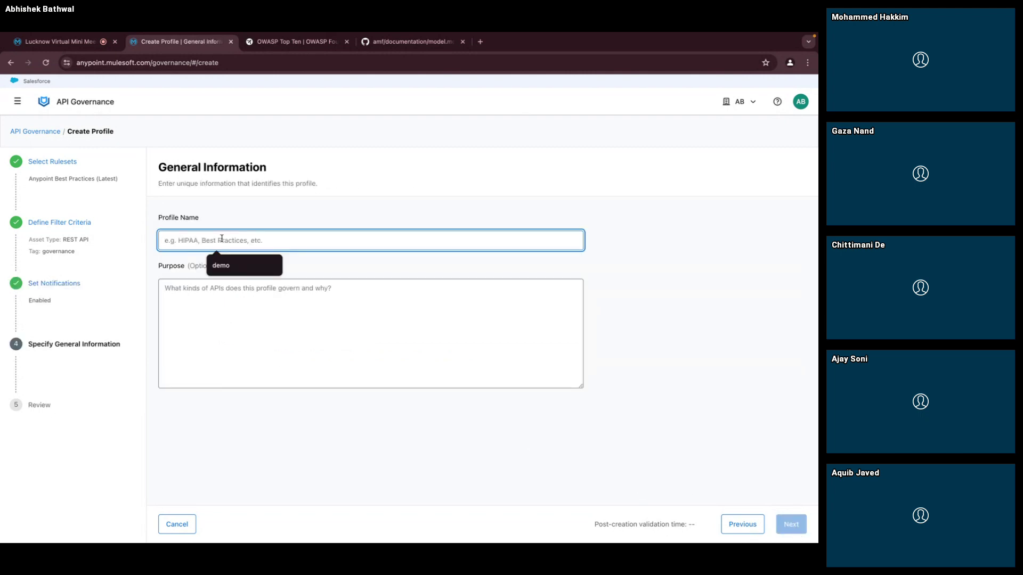
type("Lucknow-Meetup")
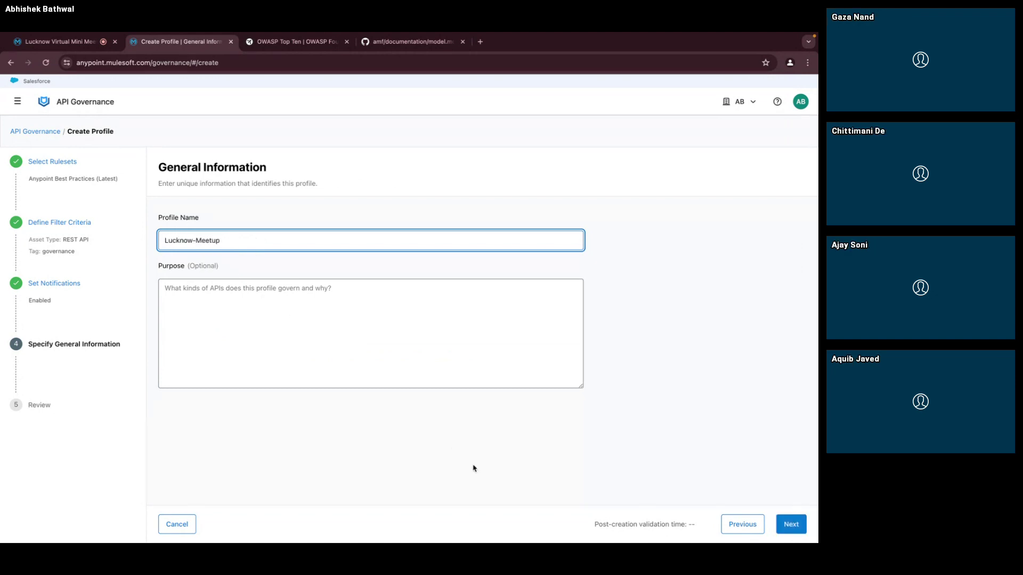
left_click(794, 525)
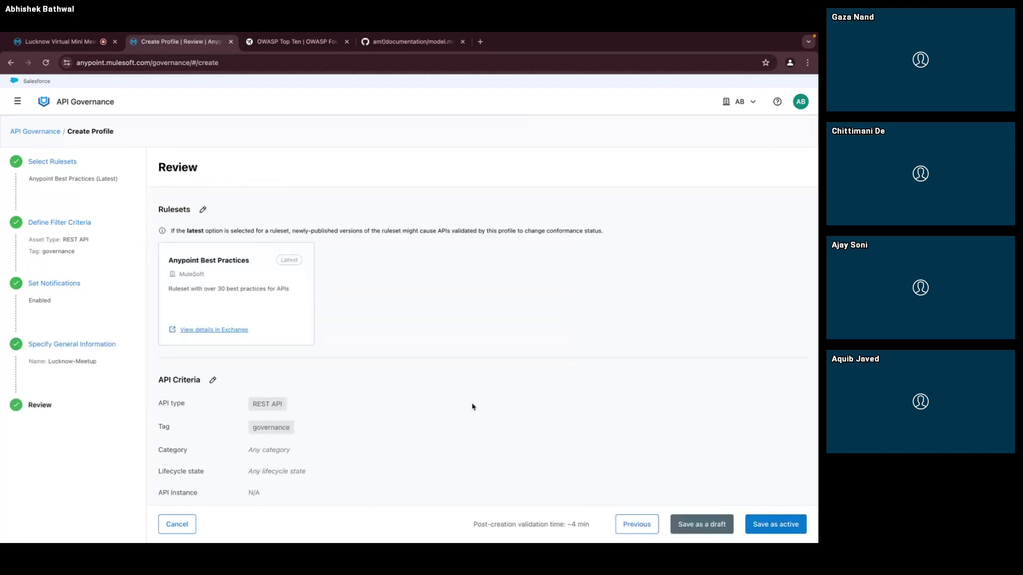
Step: Review the profile's ruleset, API criteria, notifications and general information, and save the profile as active
scroll(446, 483, "down", 4)
scroll(447, 482, "up", 5)
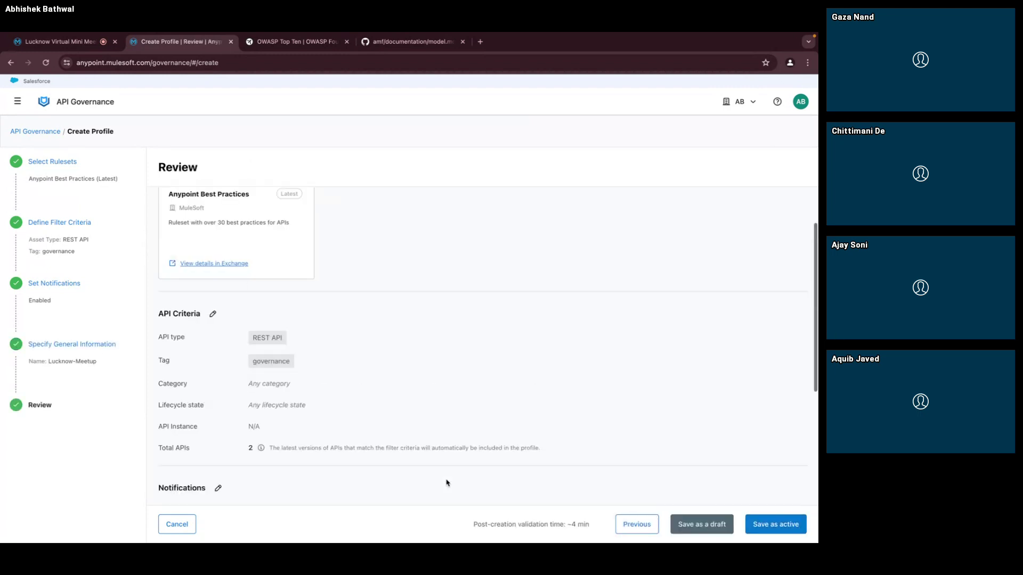
scroll(365, 372, "down", 2)
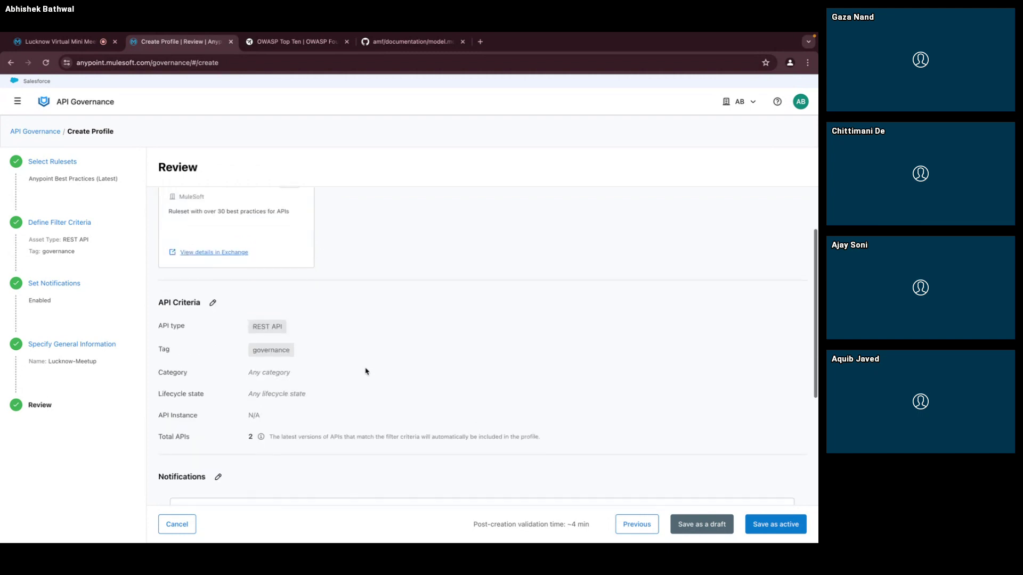
scroll(366, 371, "up", 2)
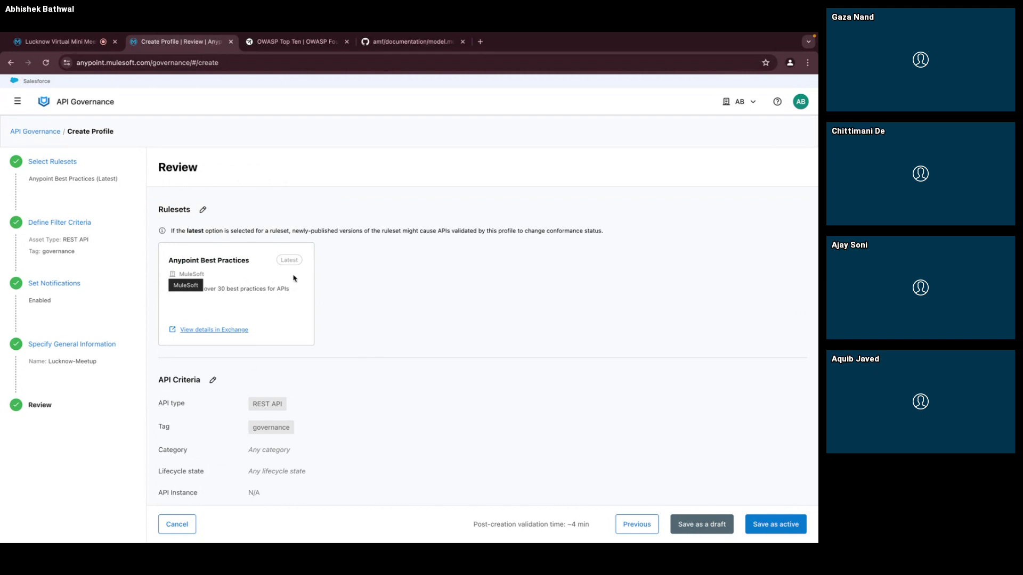
scroll(382, 318, "down", 4)
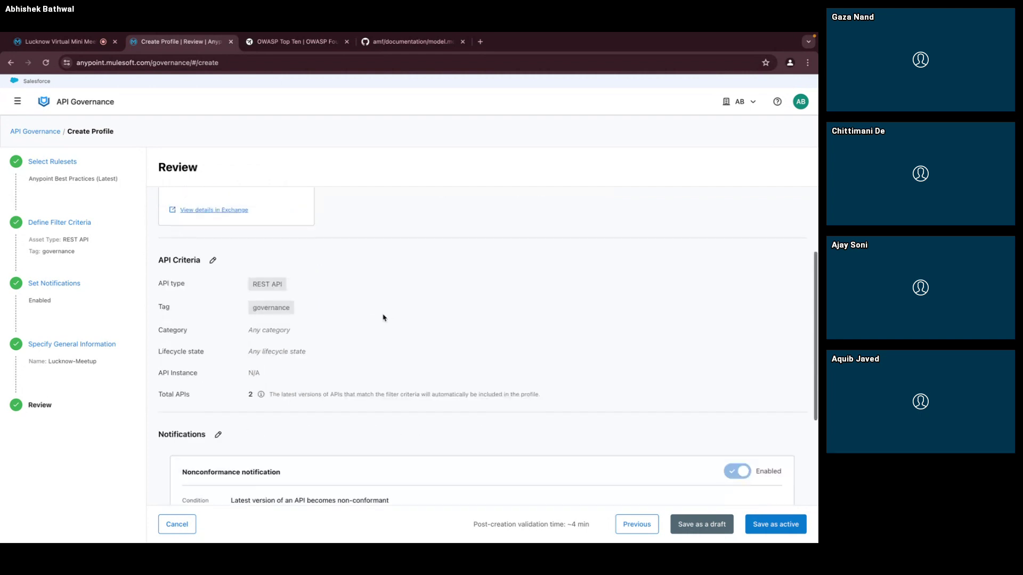
scroll(320, 339, "down", 2)
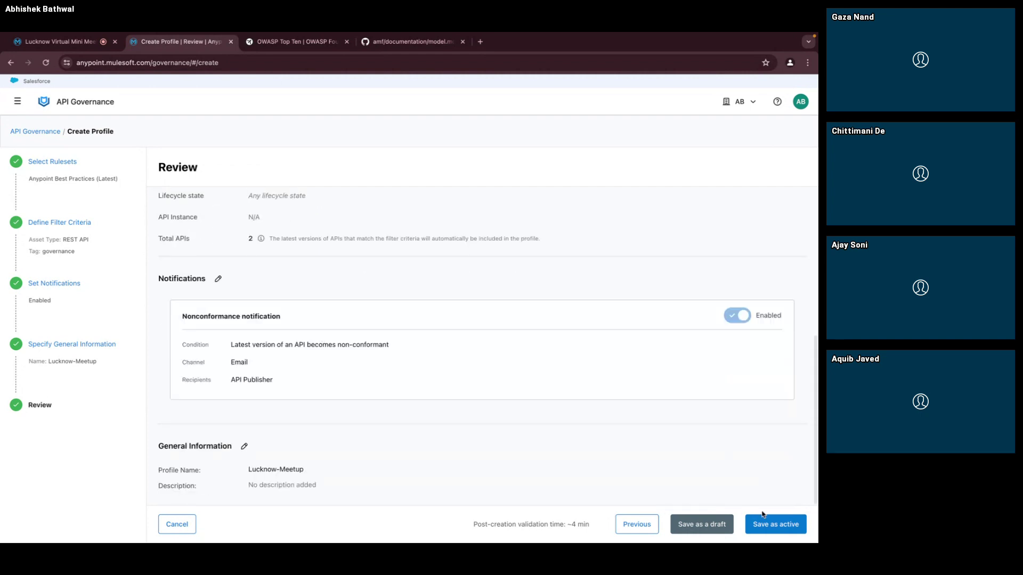
left_click(776, 526)
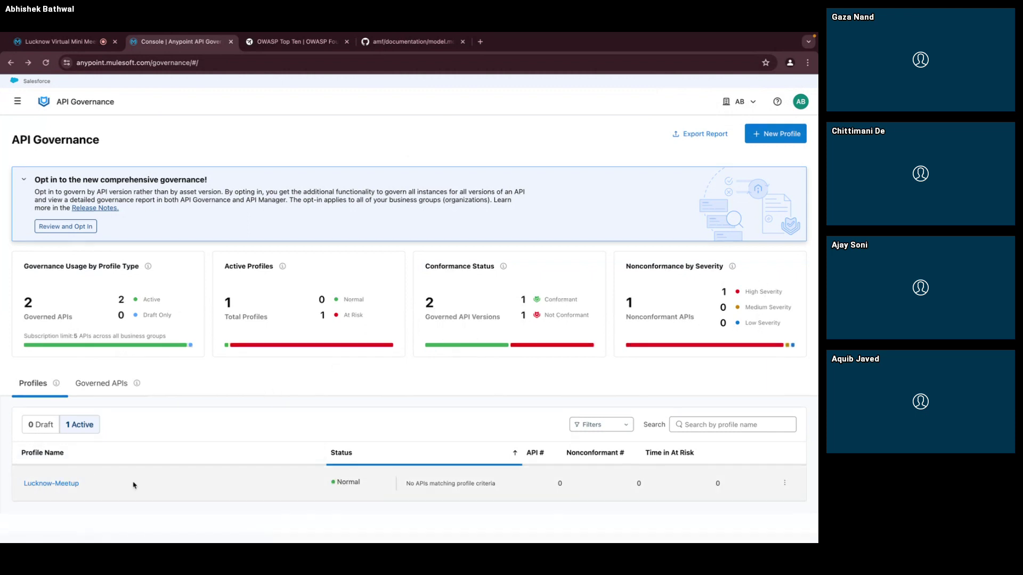
Step: Open the Lucknow-Meetup profile and expand the ruleset results of the Employees API and Students API
left_click(55, 488)
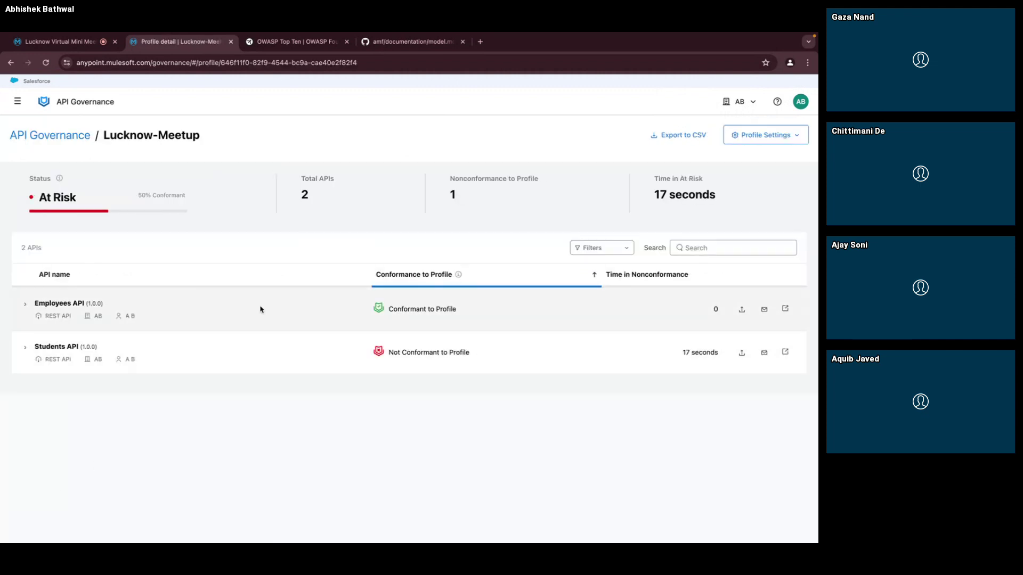
left_click(25, 305)
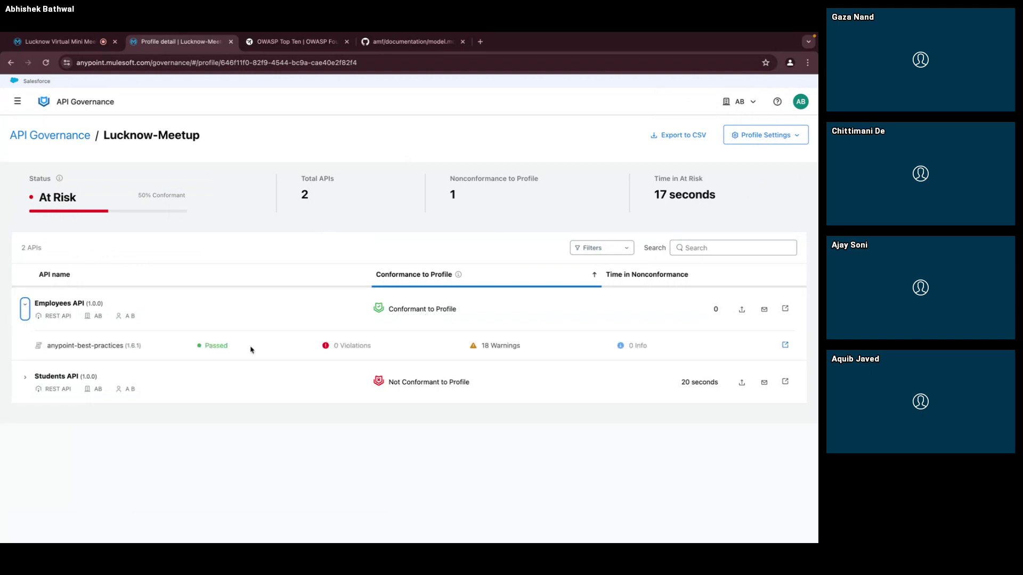
left_click(25, 377)
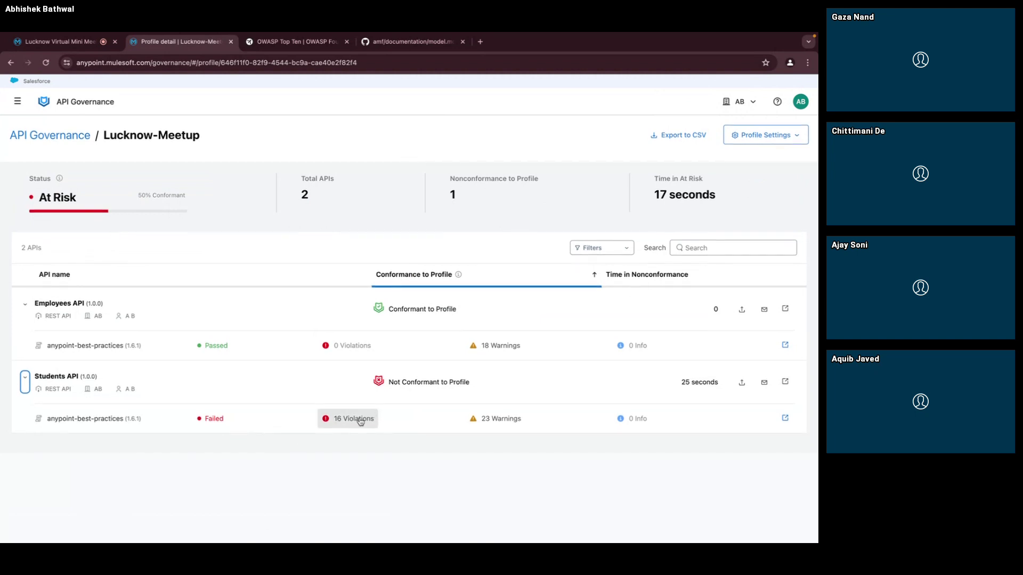
Step: Examine the list of anypoint-best-practices violations for the Students API
left_click(361, 420)
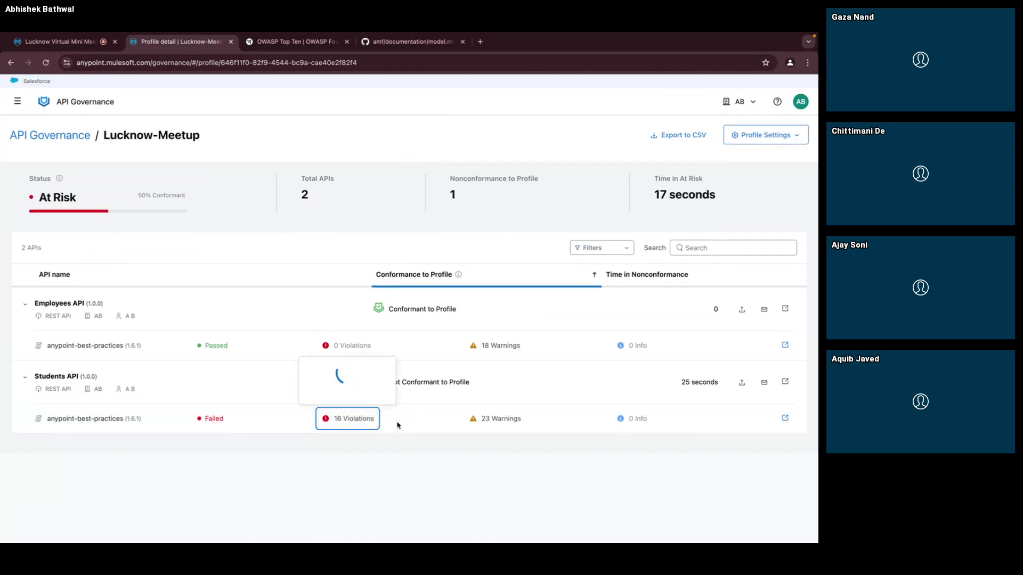
scroll(356, 249, "down", 1)
scroll(356, 250, "up", 1)
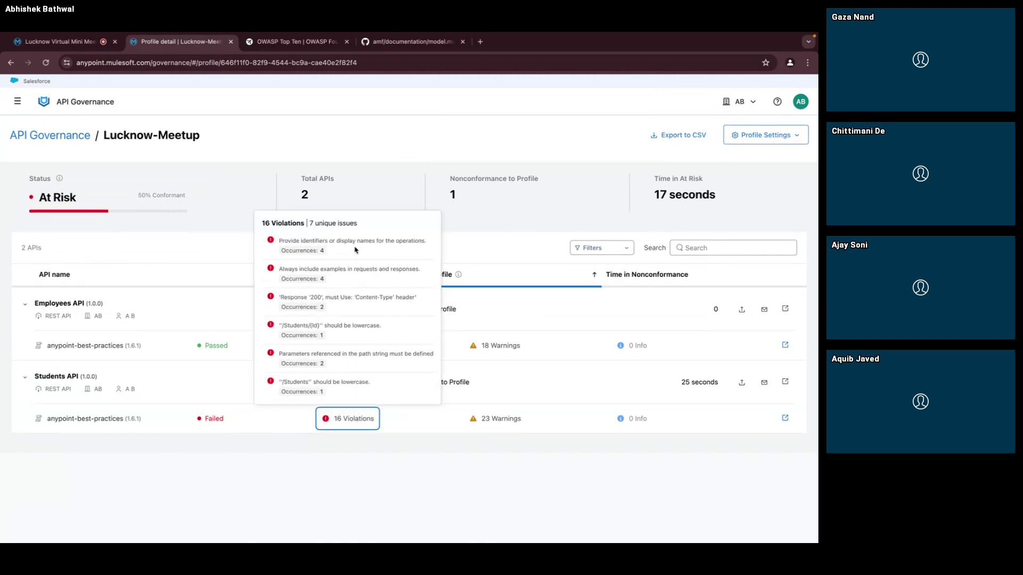
scroll(358, 351, "down", 1)
scroll(357, 351, "up", 1)
scroll(351, 296, "down", 1)
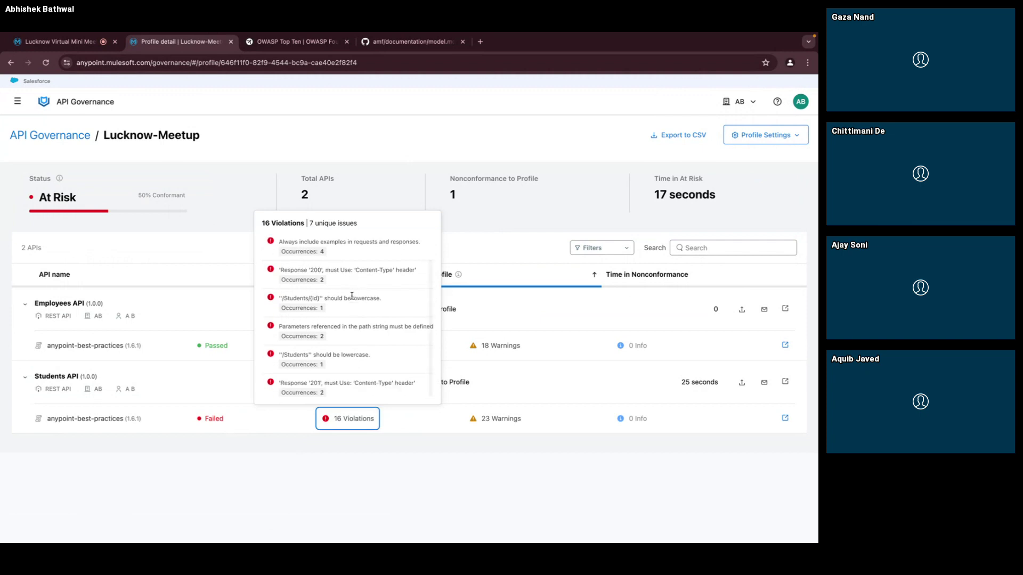
scroll(352, 296, "up", 1)
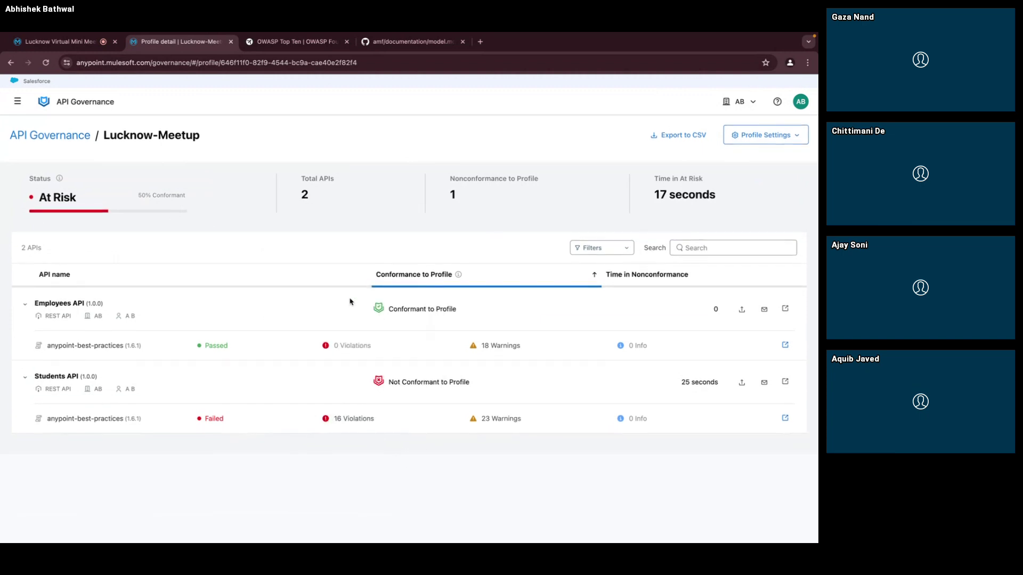
Step: Go back to the API Governance overview, reopen the Lucknow-Meetup profile, and recheck the Students API's ruleset results
left_click(69, 139)
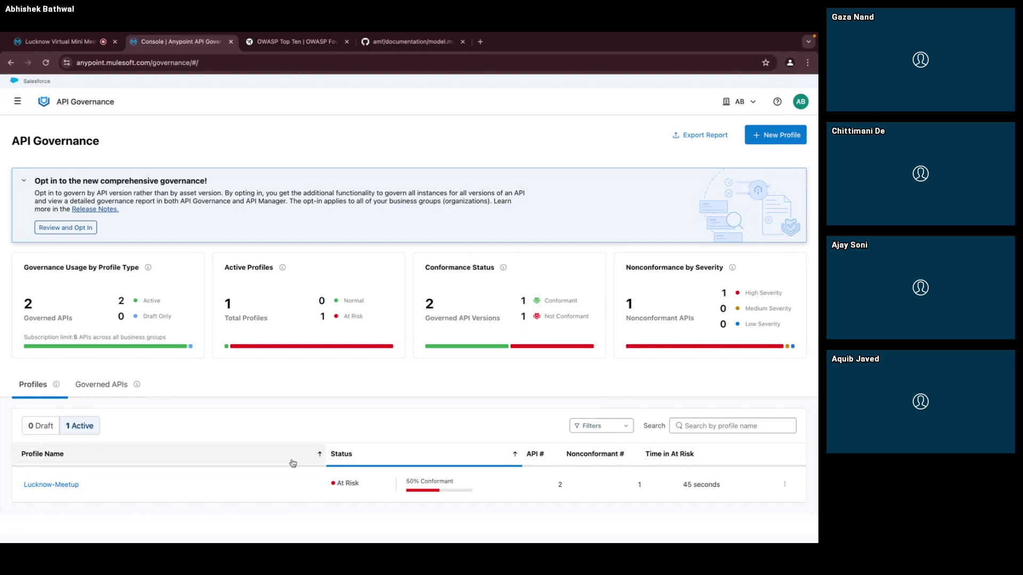
left_click(74, 484)
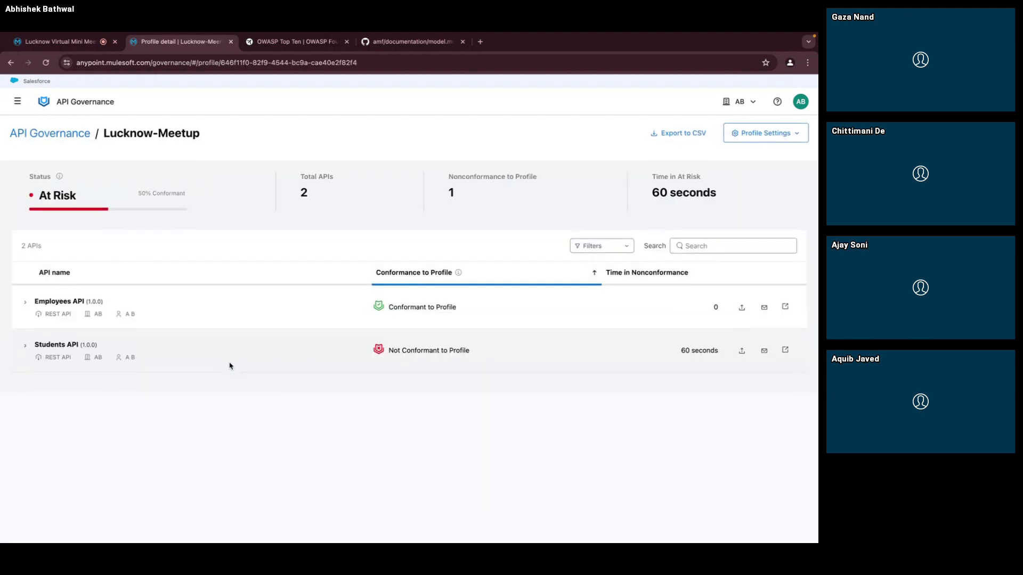
left_click(25, 351)
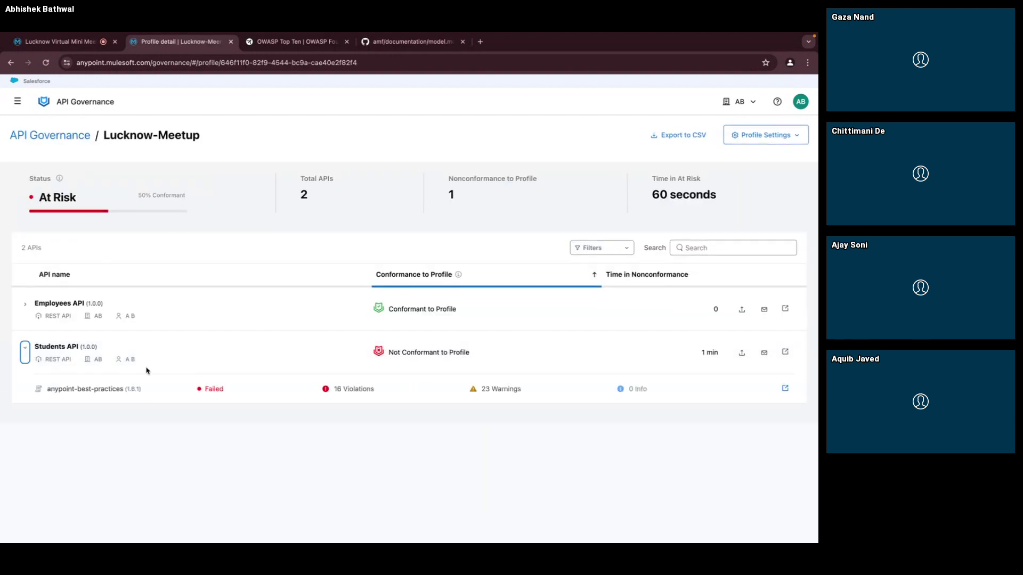
left_click(346, 391)
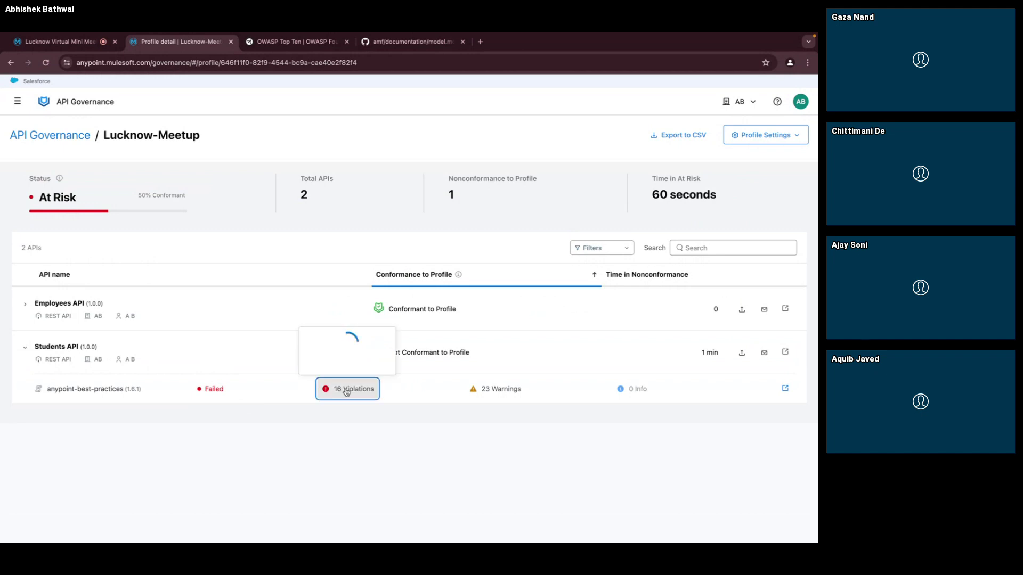
left_click(266, 425)
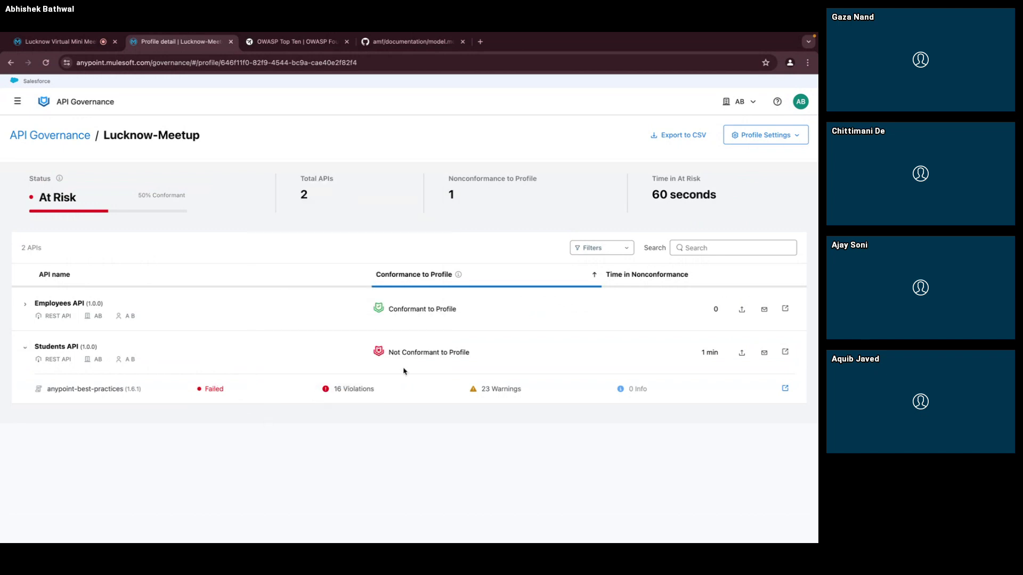
Step: Check the conformance status of the Students API and Employees API in Exchange, and return to the assets list
left_click(18, 101)
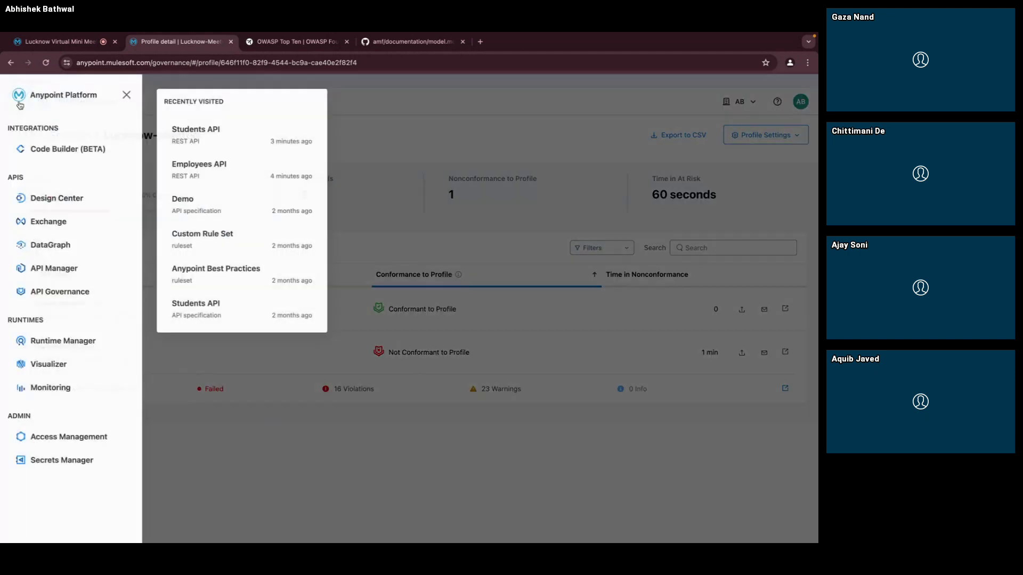
left_click(83, 230)
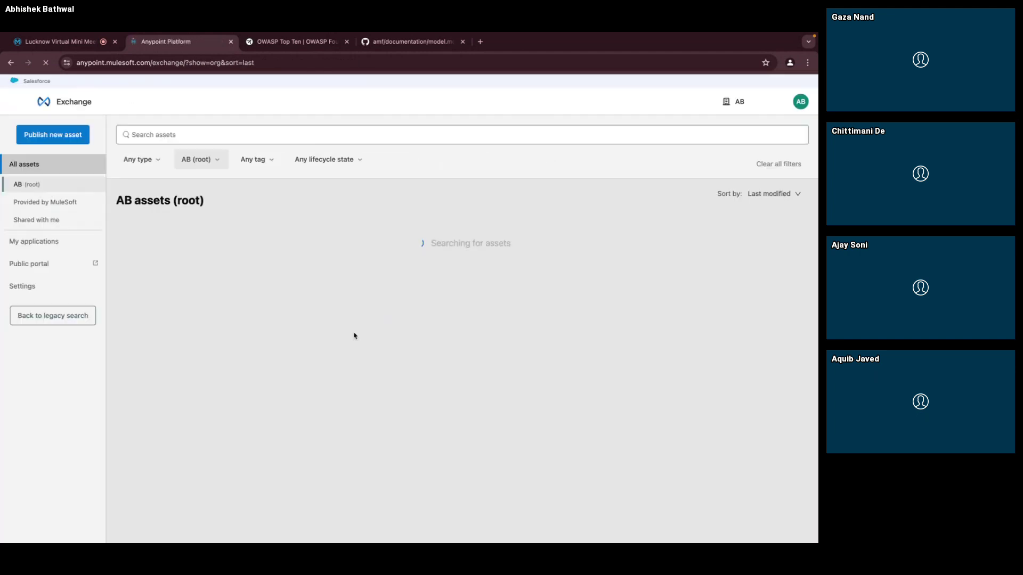
left_click(468, 266)
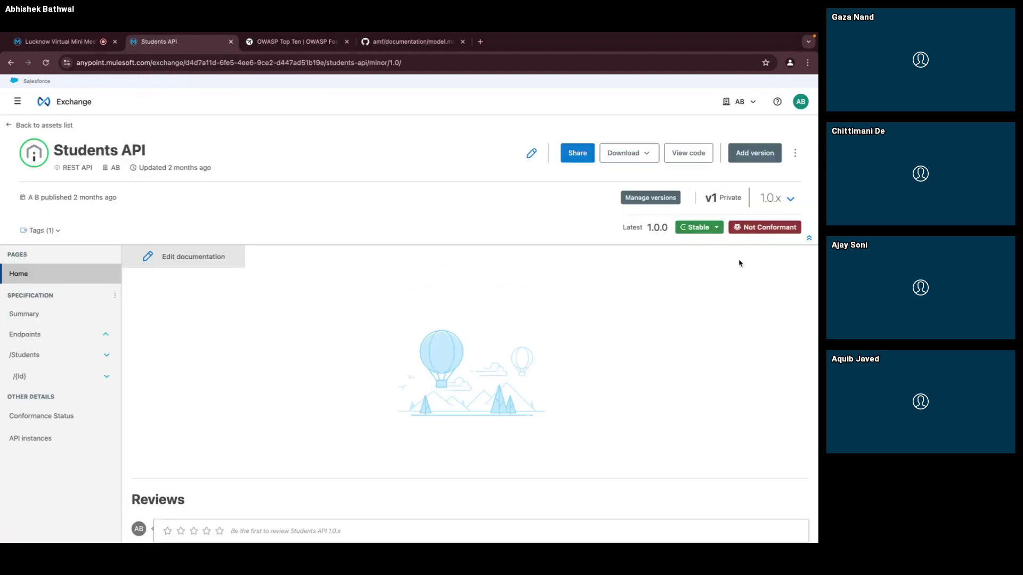
mouse_move(770, 230)
left_click(12, 126)
left_click(319, 278)
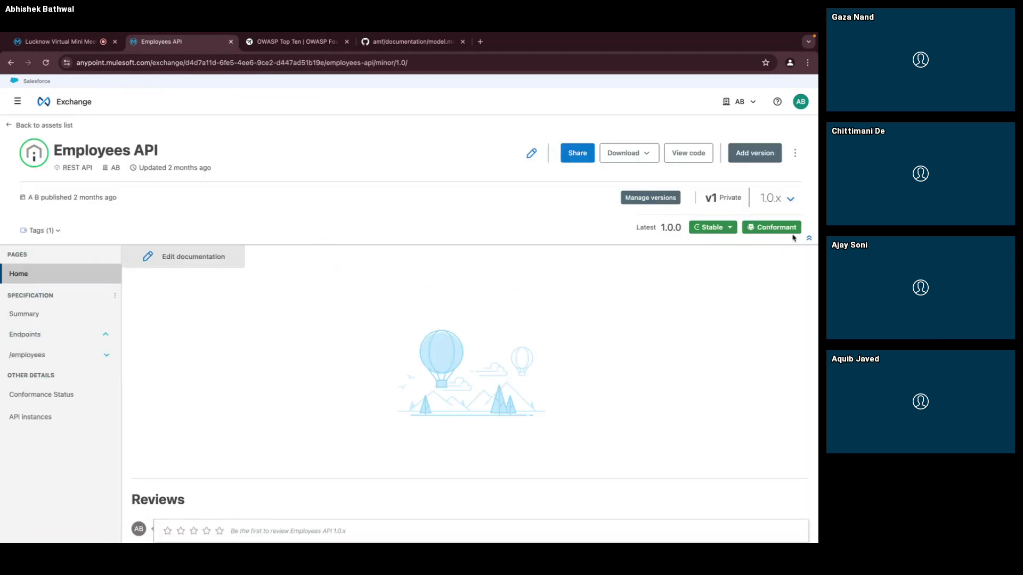
mouse_move(790, 234)
left_click(11, 128)
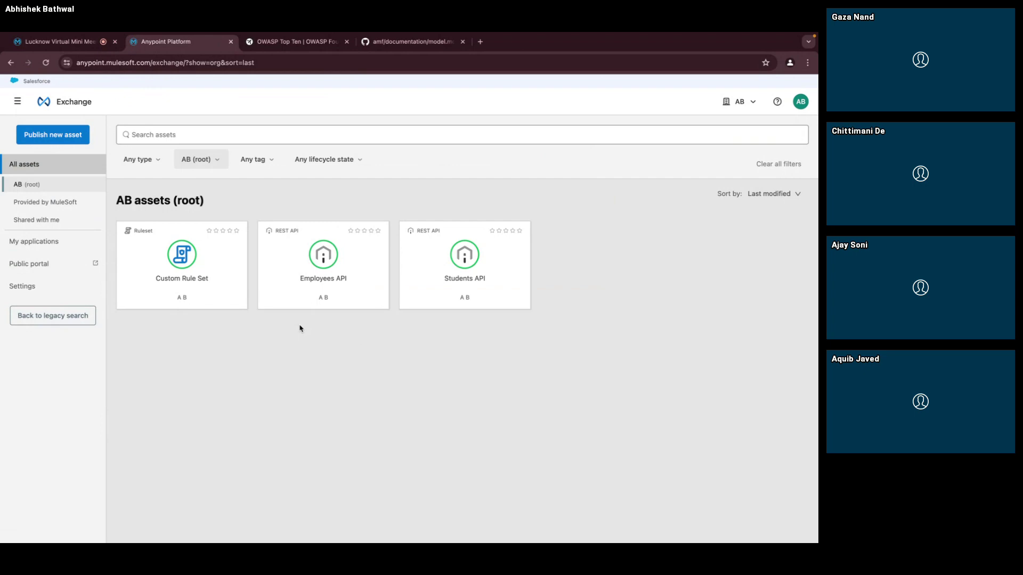
Step: Switch to the Lucknow Virtual Mini Meetup room and open its chat
left_click(56, 42)
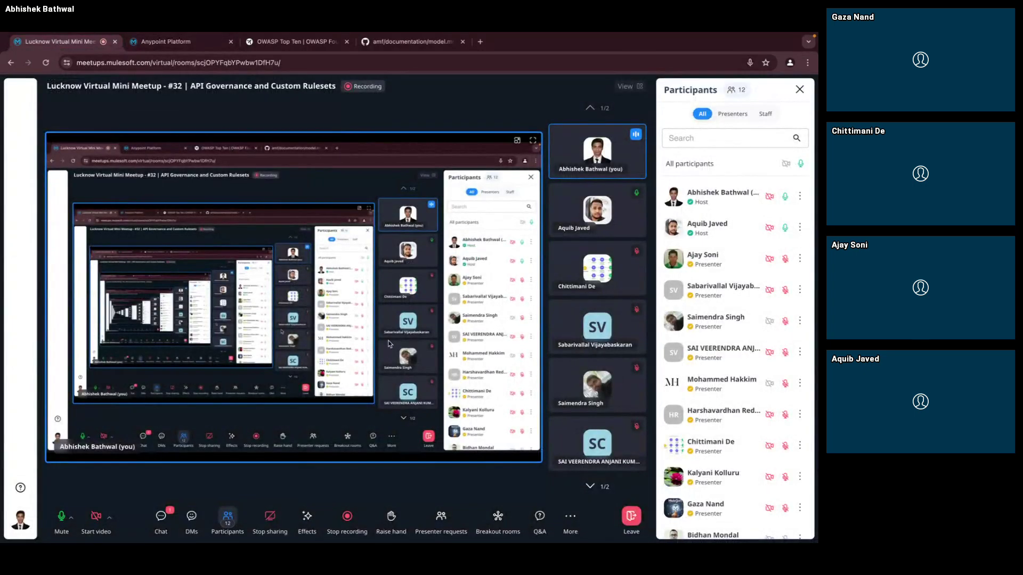
left_click(161, 517)
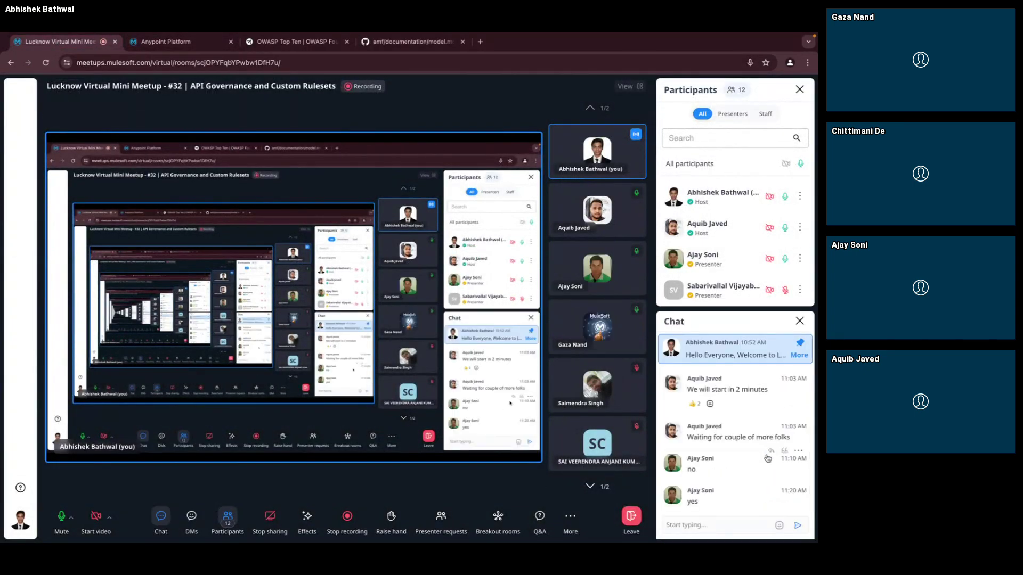
Step: Close the meeting room chat and return to the Anypoint Exchange assets page
left_click(800, 320)
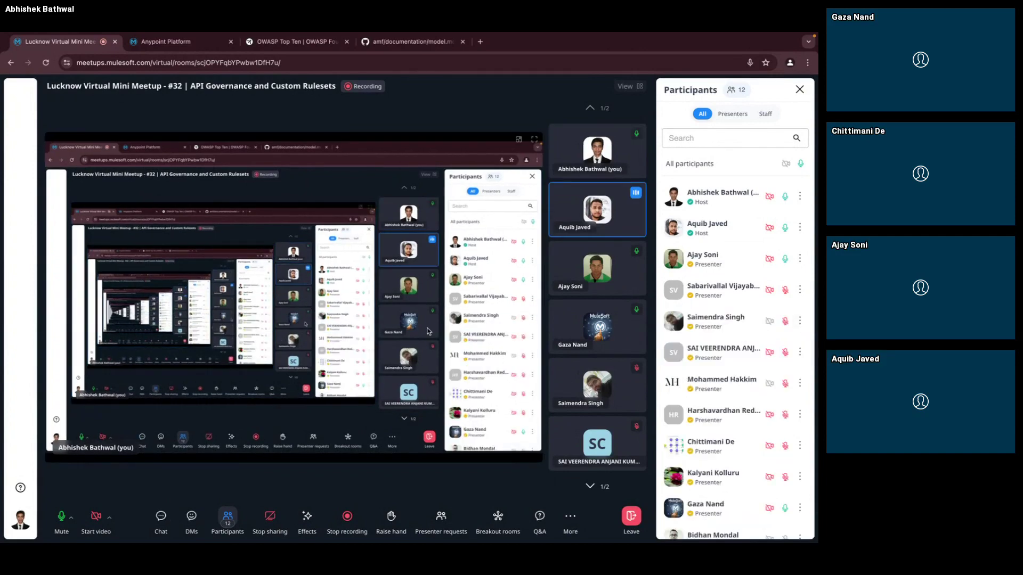
left_click(190, 42)
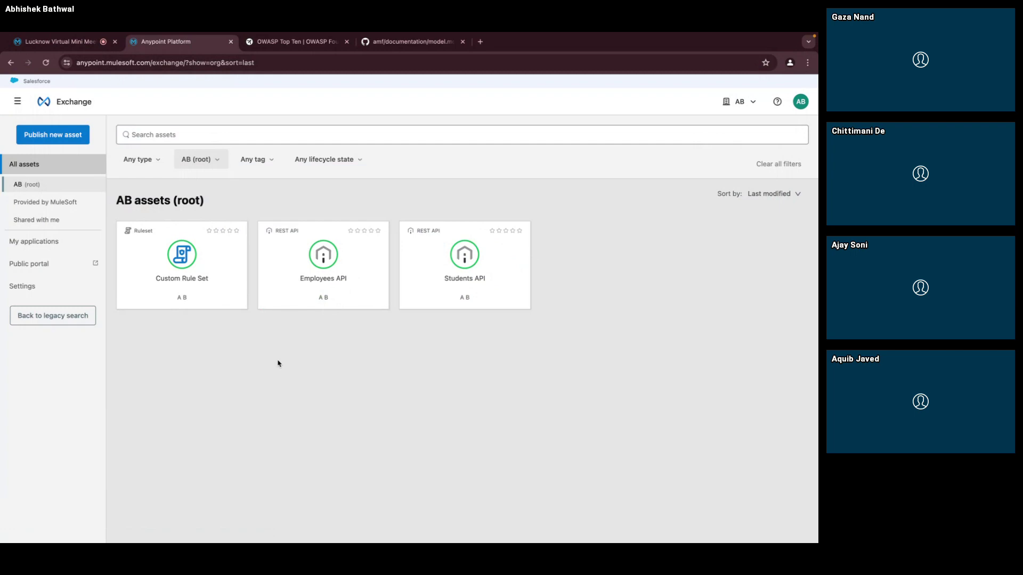
Step: Look at the Governance Conformance Status slide in the presentation and return to Exchange
key("ctrl+Left")
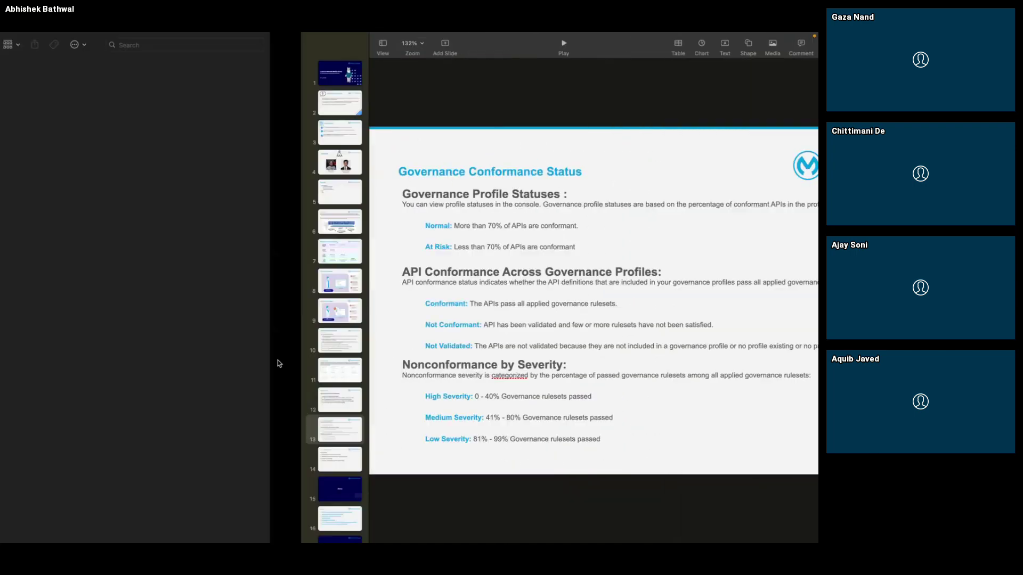
key("ctrl+Left")
key("ctrl+Right")
key("ctrl+Right")
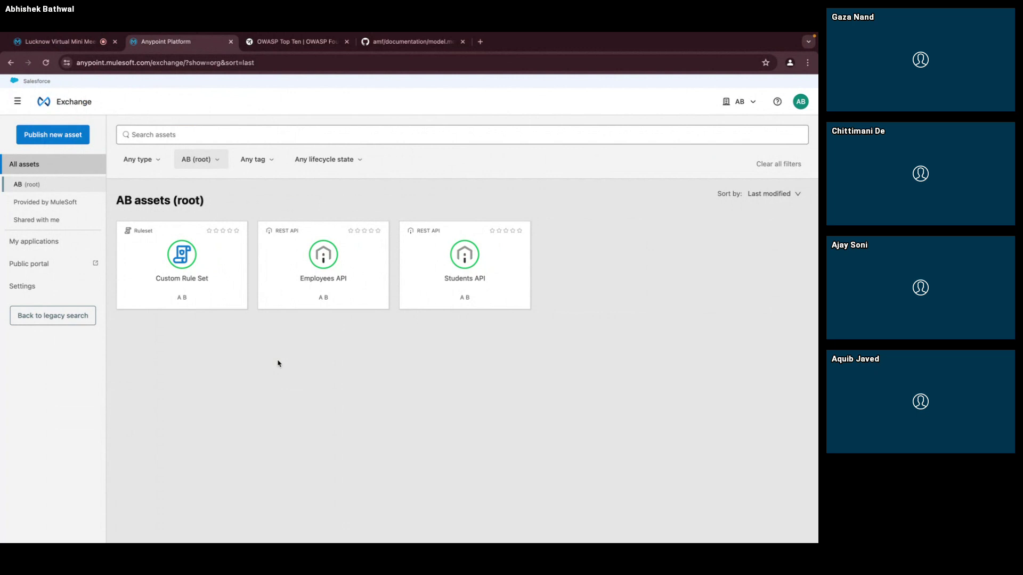
Step: Filter the Exchange assets to Rulesets provided by MuleSoft, excluding the AB (root) organization
mouse_move(402, 36)
left_click(158, 162)
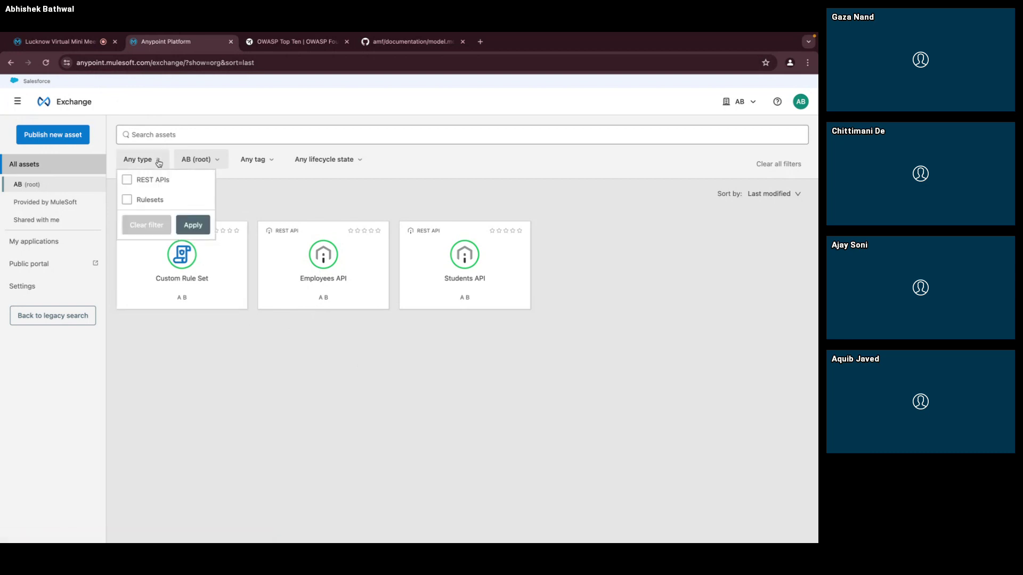
left_click(127, 200)
left_click(193, 225)
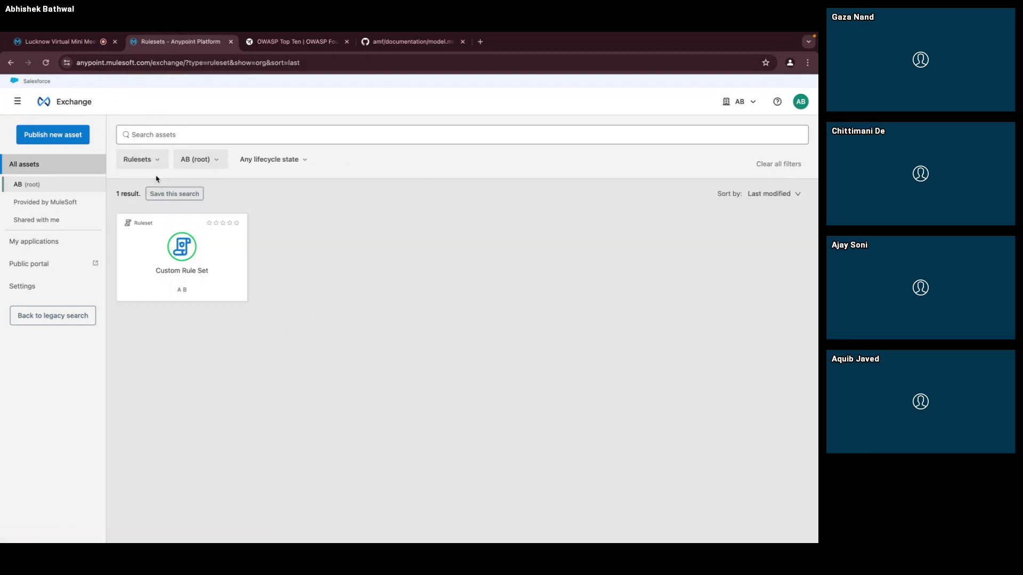
left_click(218, 161)
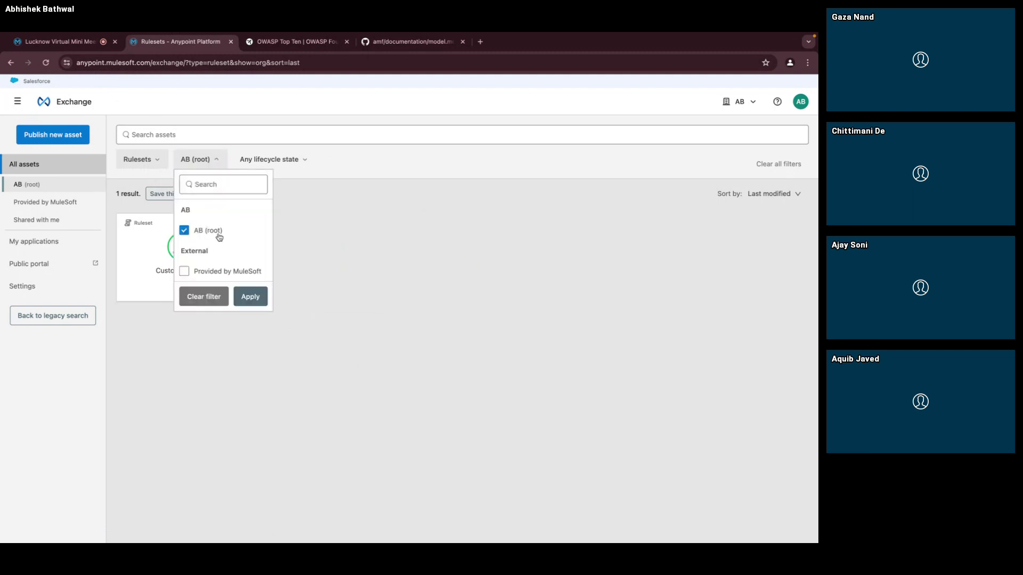
left_click(194, 271)
left_click(184, 230)
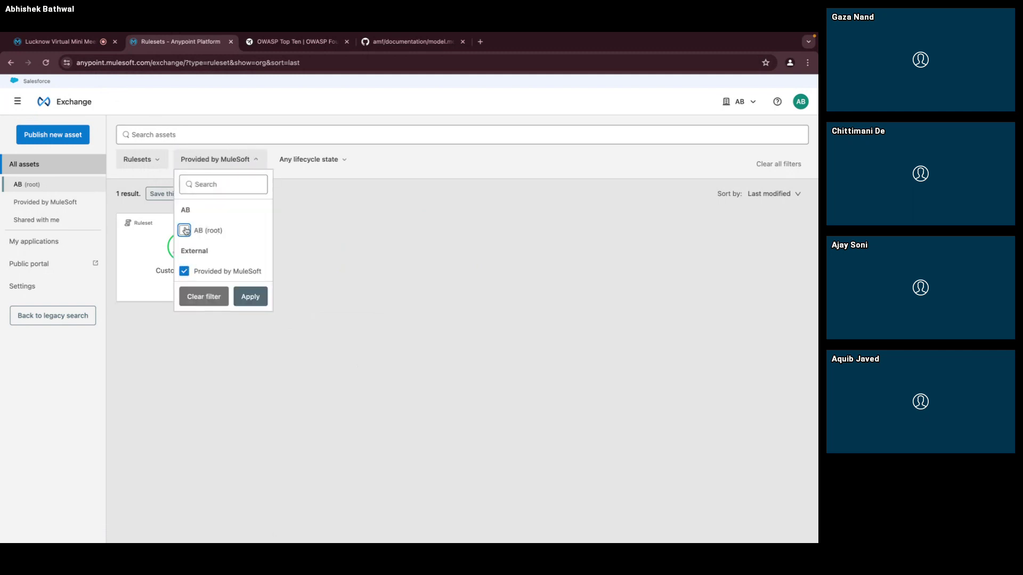
left_click(247, 297)
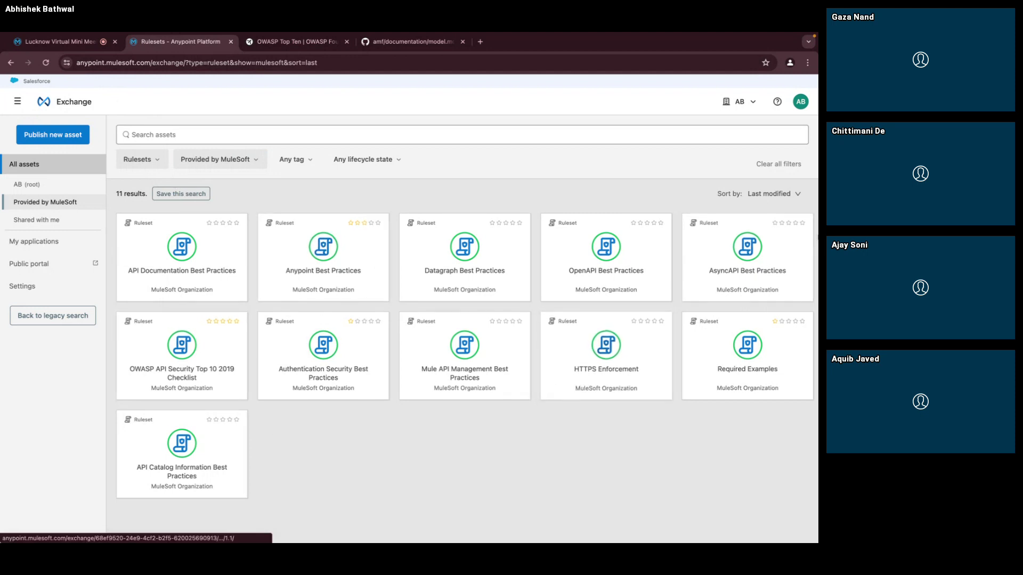
Step: Open the Anypoint Best Practices ruleset and examine its lists of violation and warning rules
left_click(326, 268)
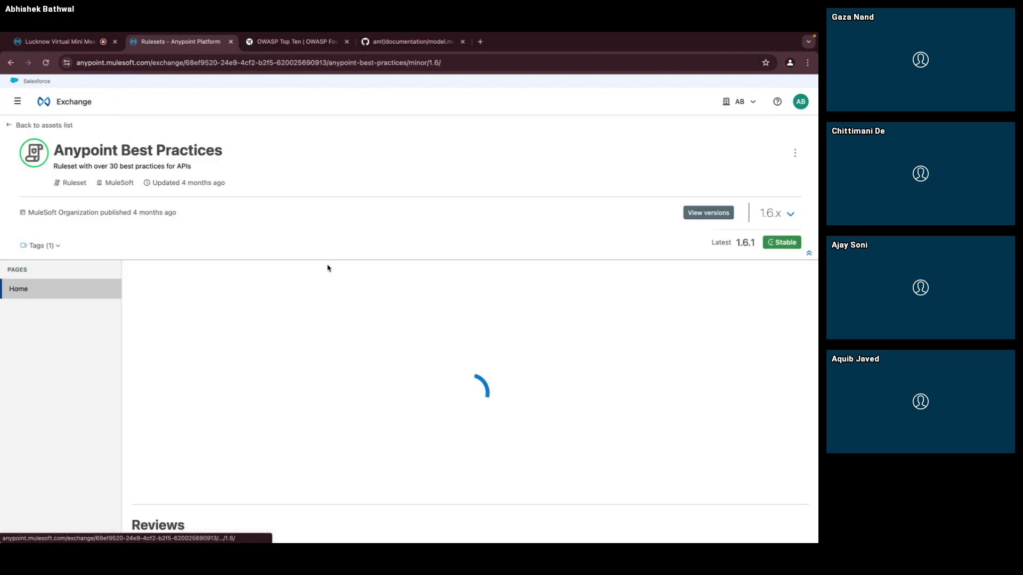
scroll(356, 354, "down", 3)
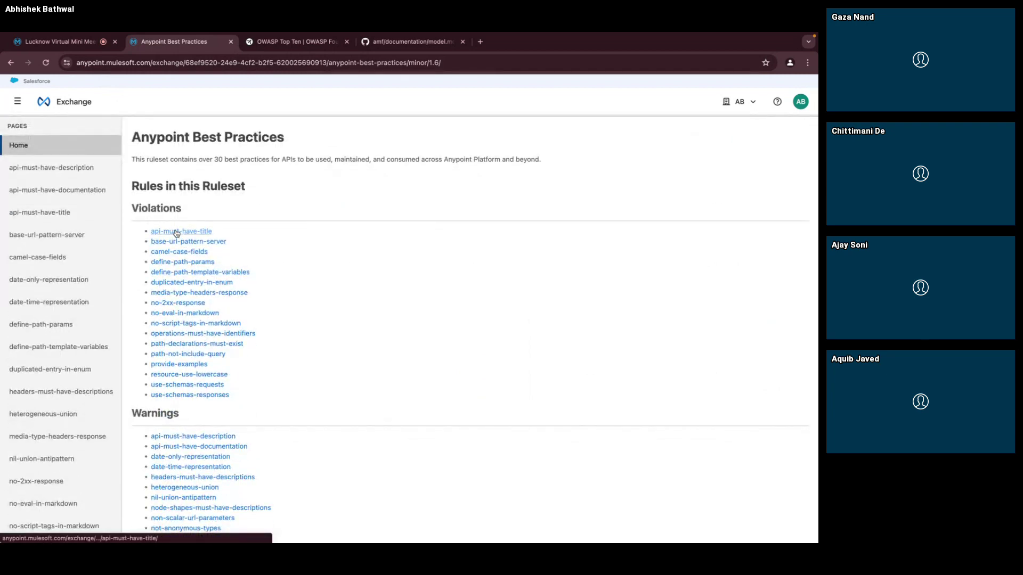
scroll(271, 235, "down", 1)
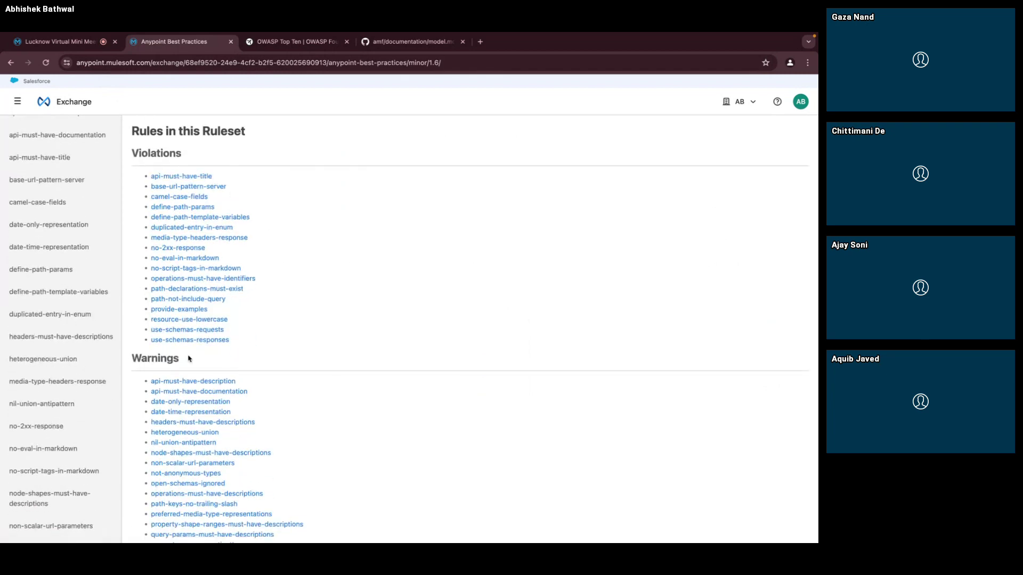
scroll(186, 396, "down", 1)
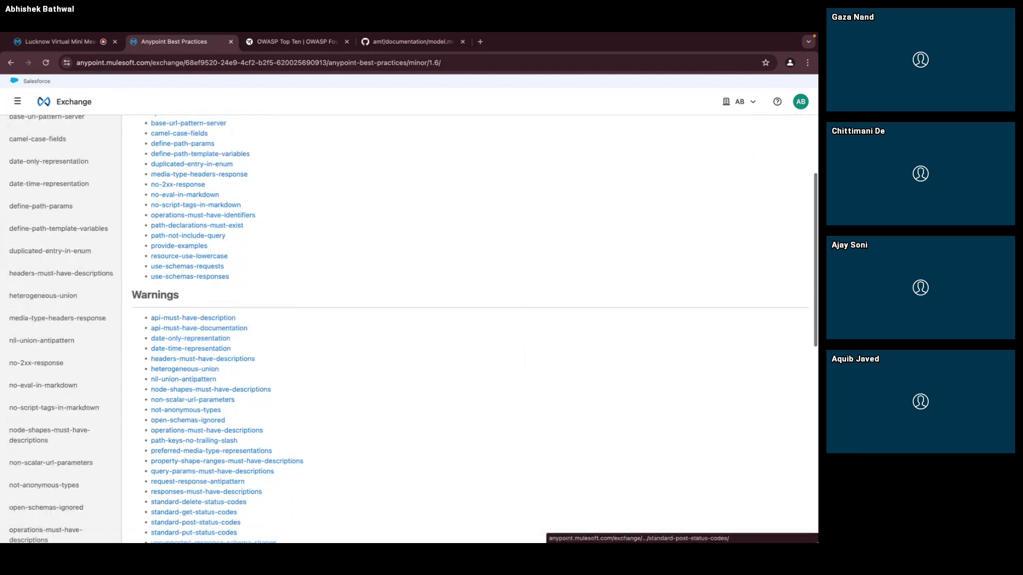
scroll(201, 475, "up", 5)
scroll(202, 475, "down", 1)
scroll(202, 474, "up", 1)
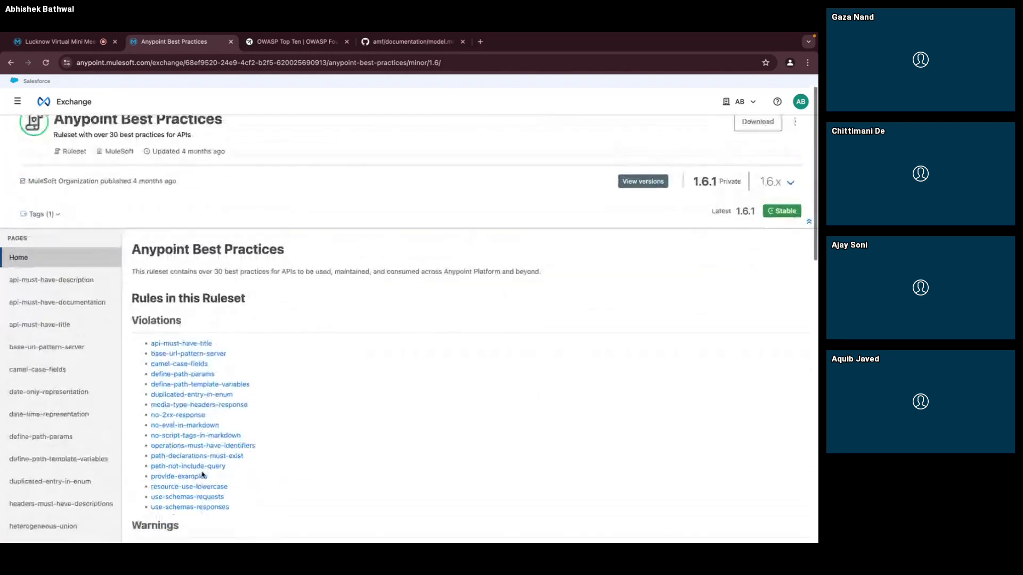
scroll(202, 474, "up", 1)
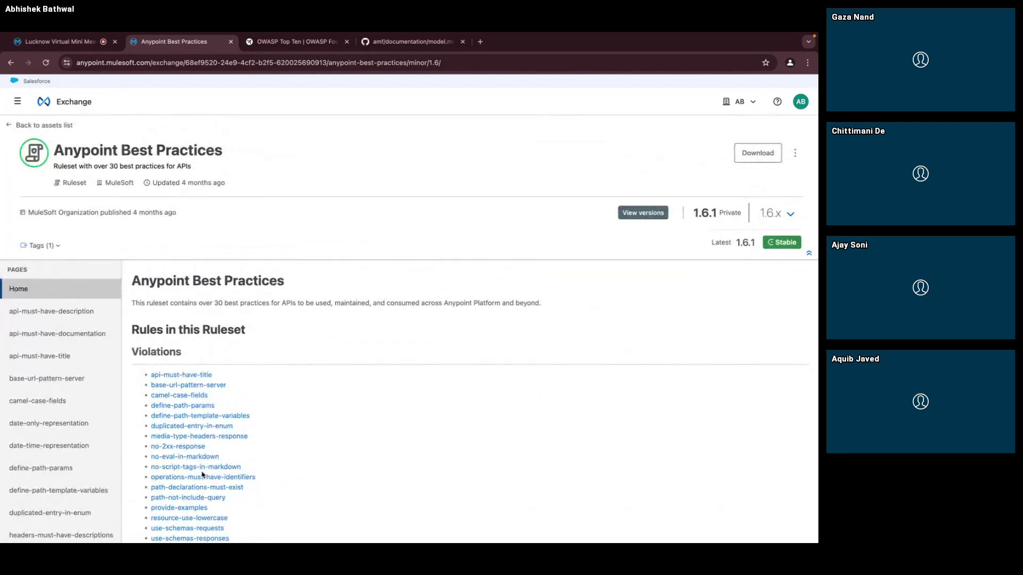
scroll(478, 343, "down", 3)
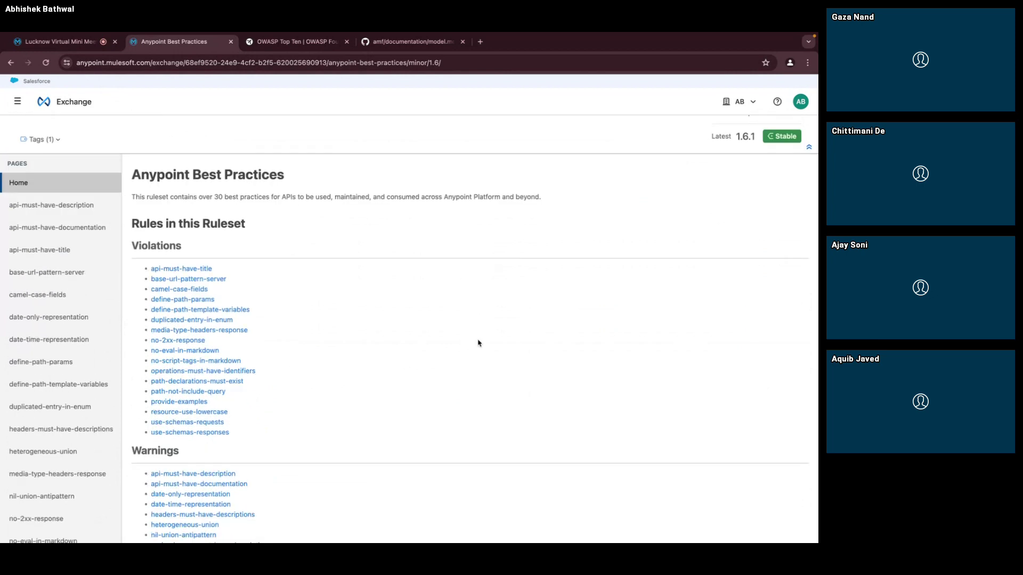
Step: Read the api-must-have-title rule's guidance and examples in a separate tab, close that tab, and review the ruleset's home page
right_click(194, 273)
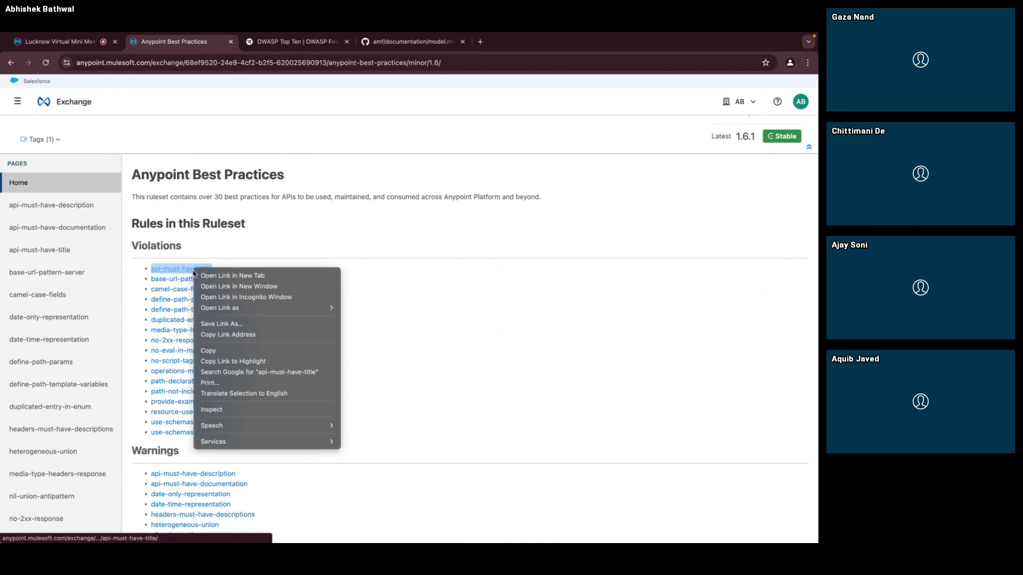
left_click(233, 275)
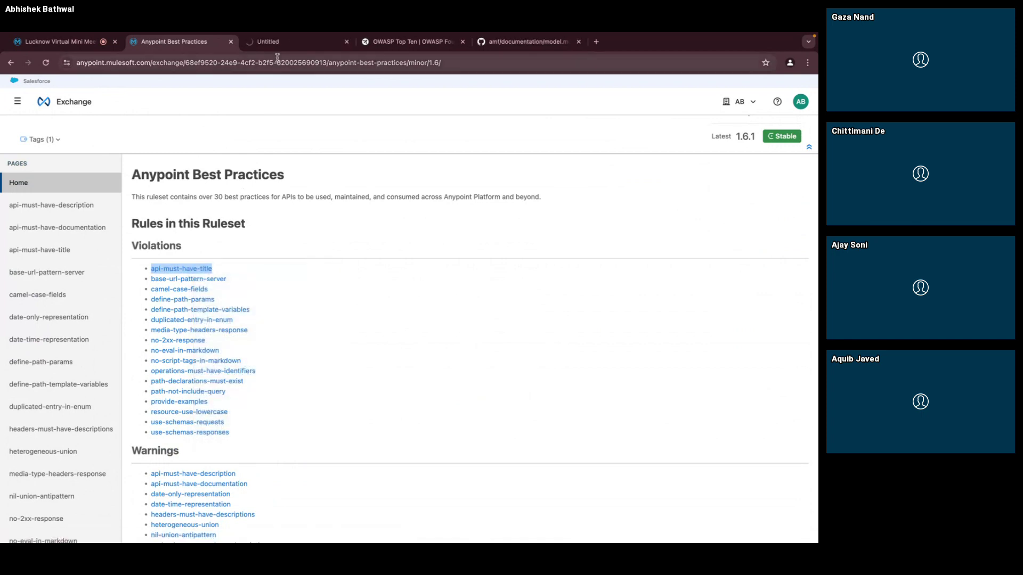
left_click(282, 42)
scroll(303, 346, "down", 3)
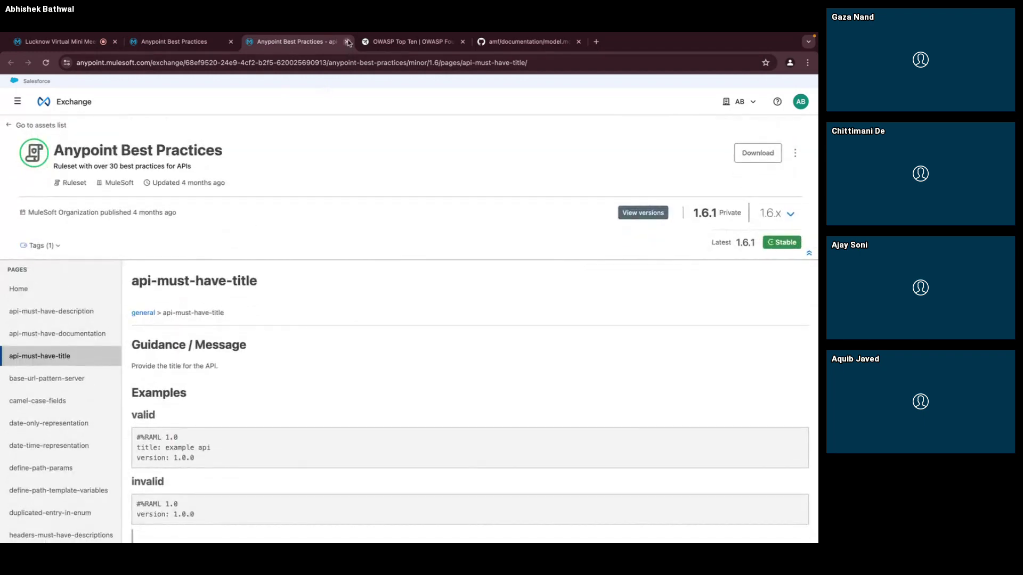
left_click(348, 42)
scroll(287, 372, "down", 2)
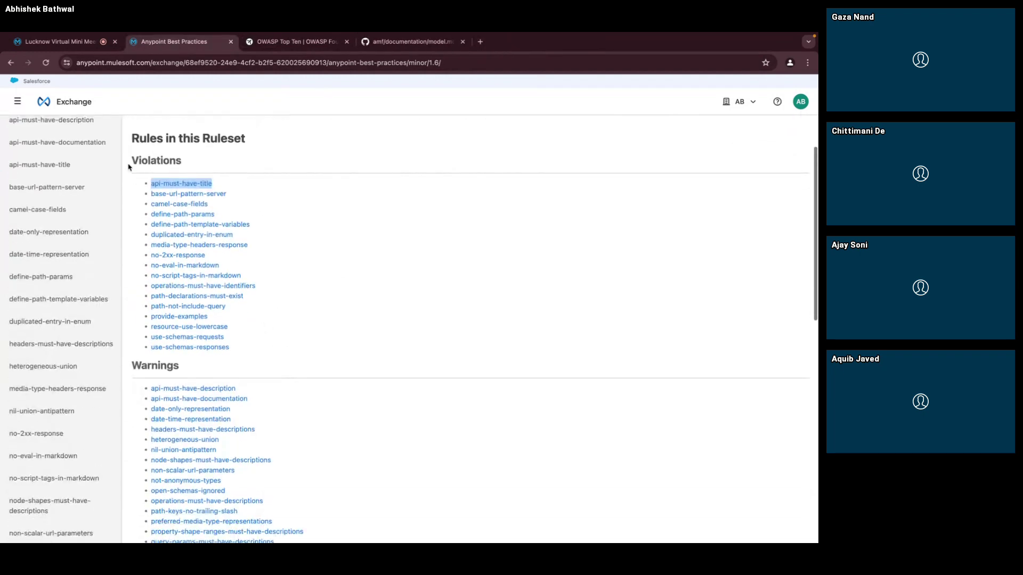
scroll(128, 167, "up", 4)
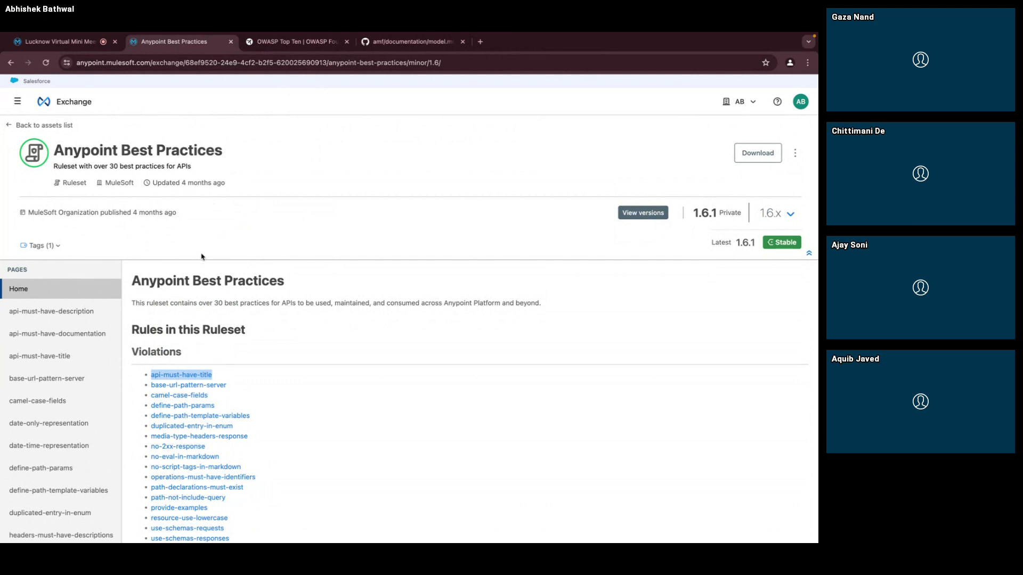
scroll(226, 373, "down", 1)
scroll(226, 373, "up", 1)
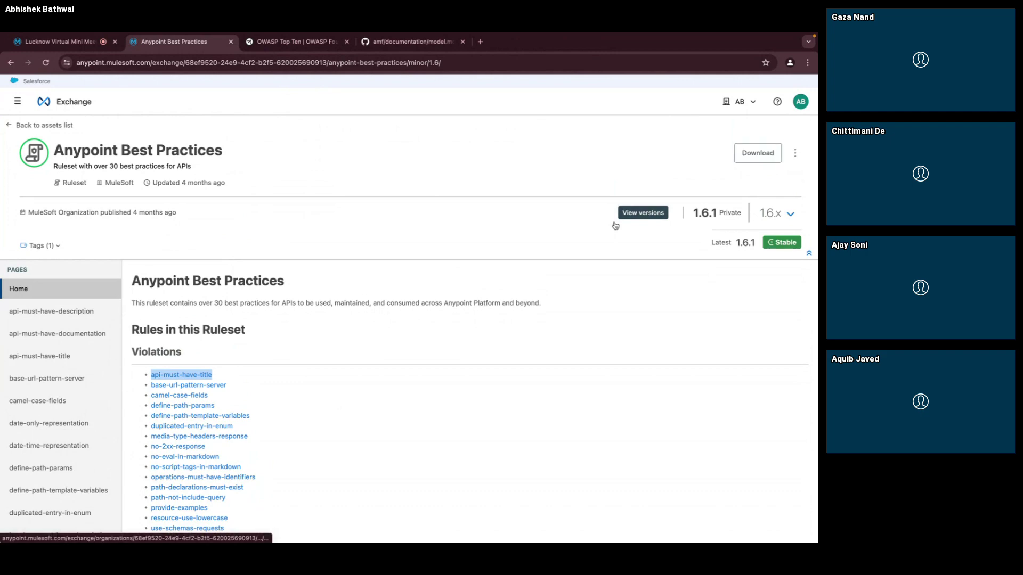
Step: Switch to Finder and open ruleset.yaml from the anypoint-best-practices-1.6.1-ruleset folder in Visual Studio Code
key("ctrl+Right")
key("ctrl+Right")
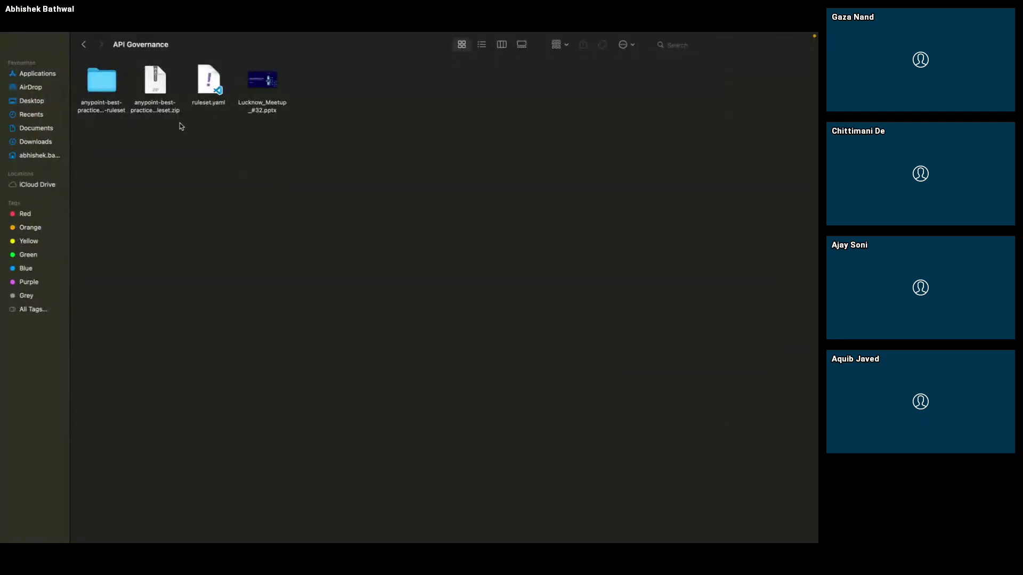
double_click(102, 80)
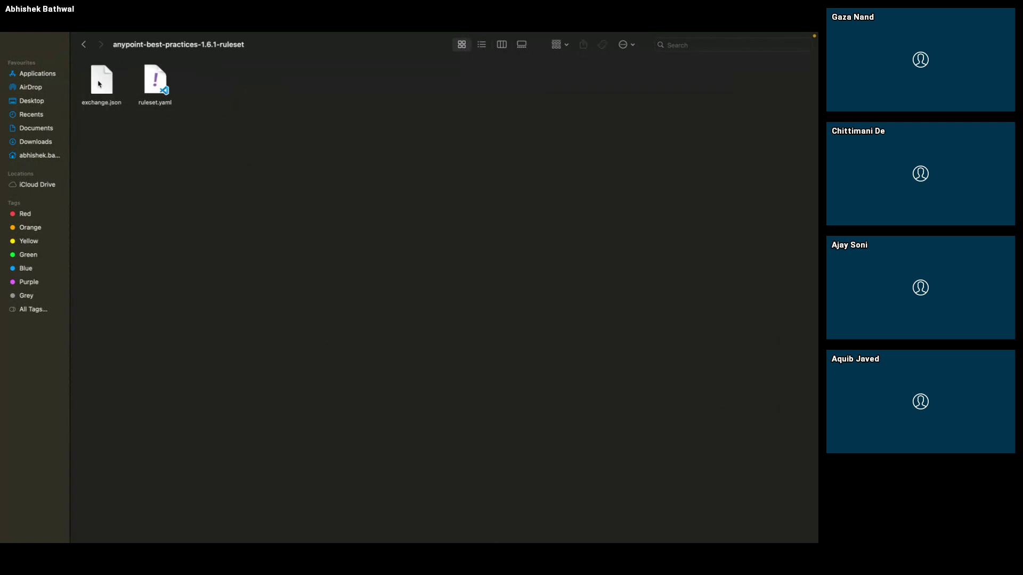
left_click(162, 89)
right_click(157, 80)
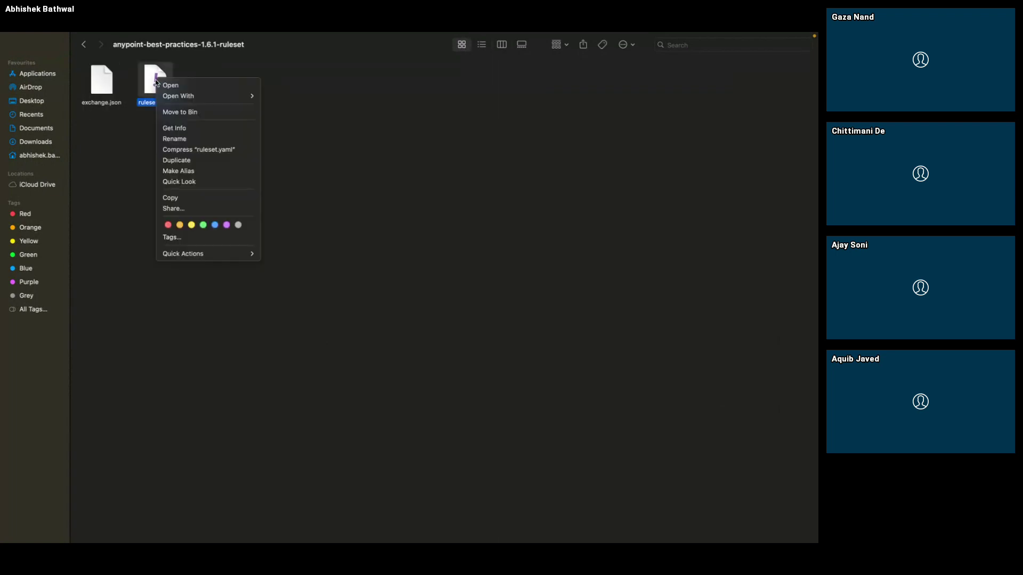
mouse_move(206, 95)
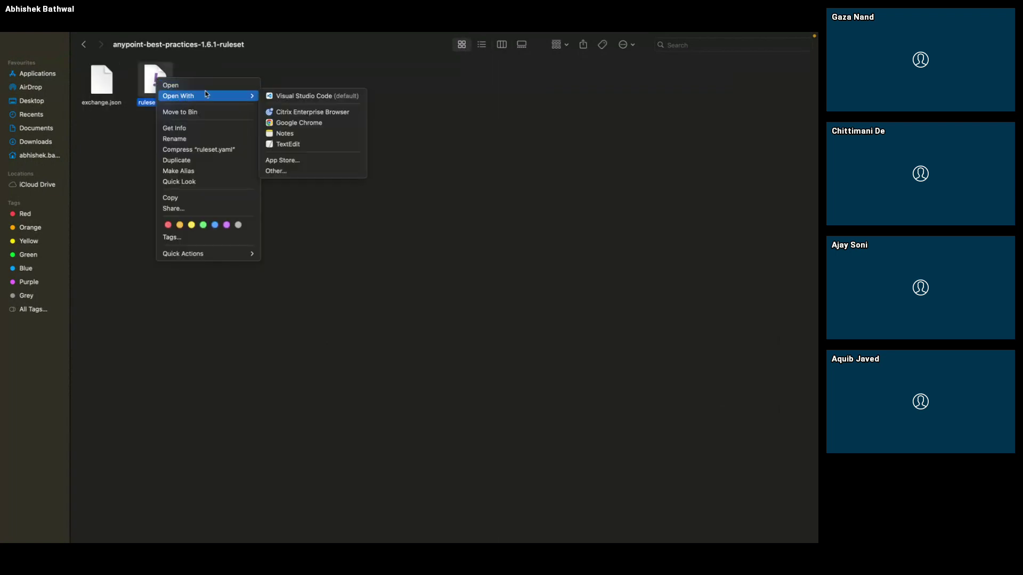
left_click(286, 96)
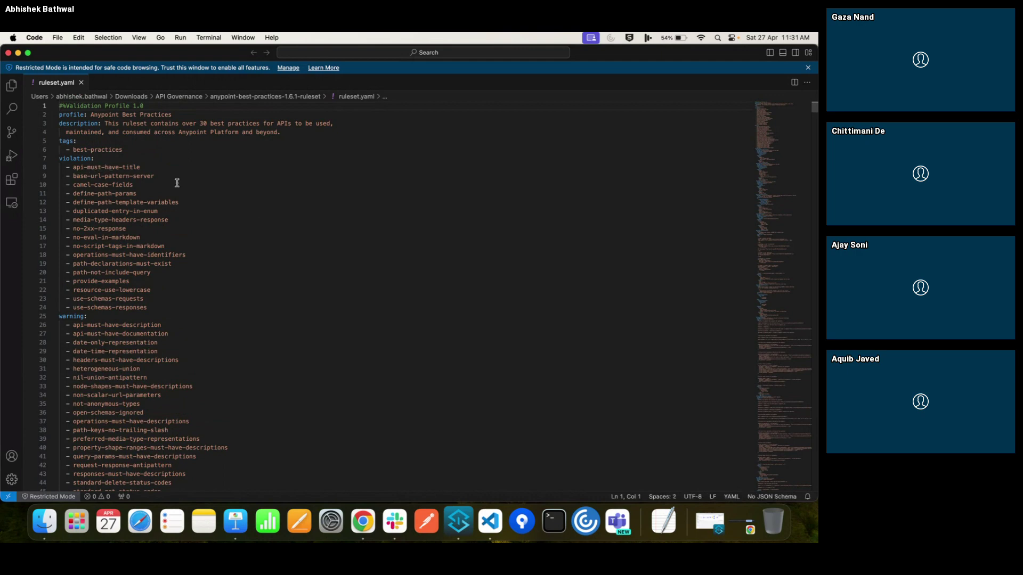
Step: Examine the violation and warning lists in ruleset.yaml and the validation definitions for the API description, documentation and title rules
scroll(236, 337, "down", 10)
scroll(238, 339, "down", 5)
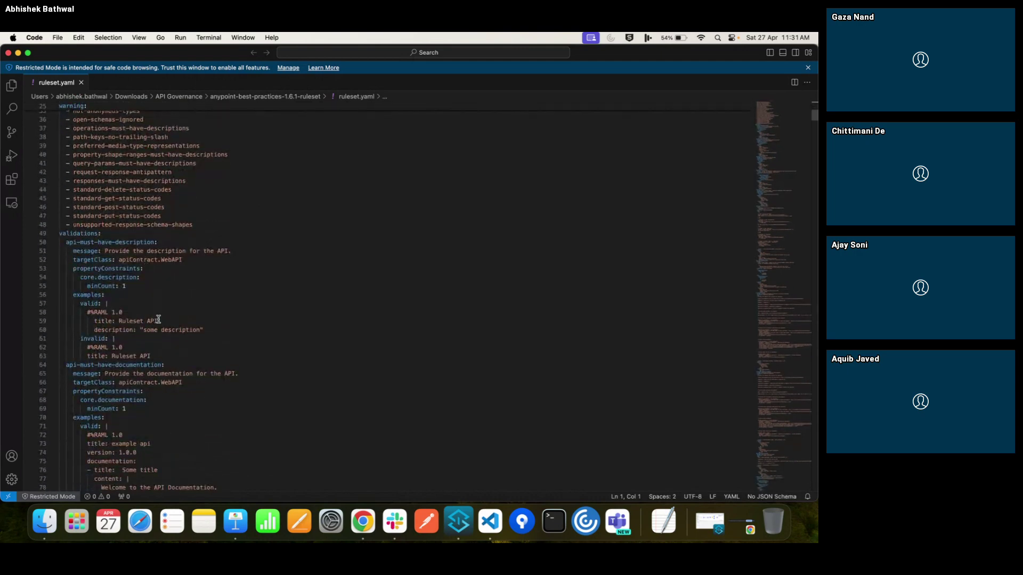
scroll(159, 319, "down", 5)
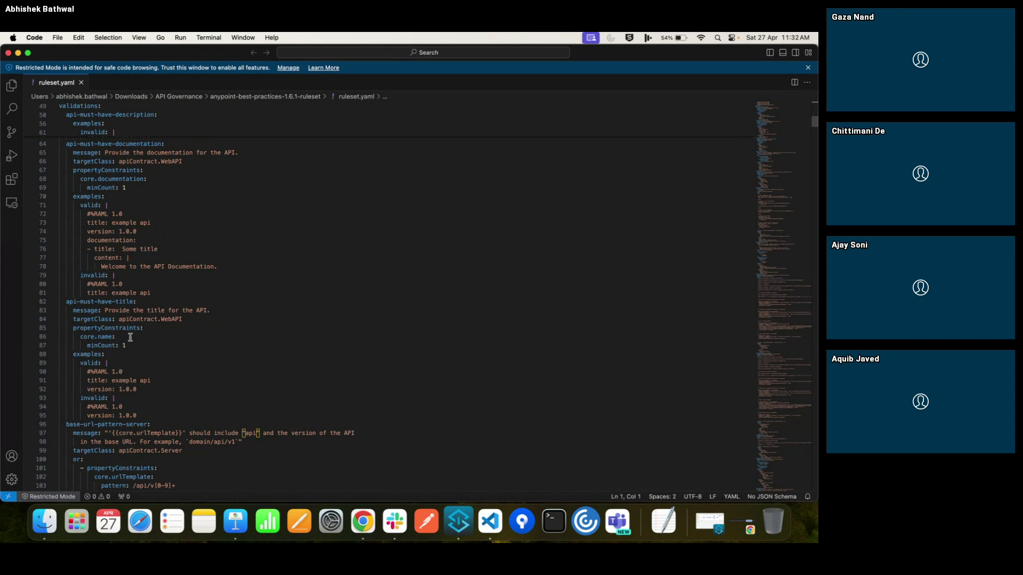
scroll(152, 369, "down", 2)
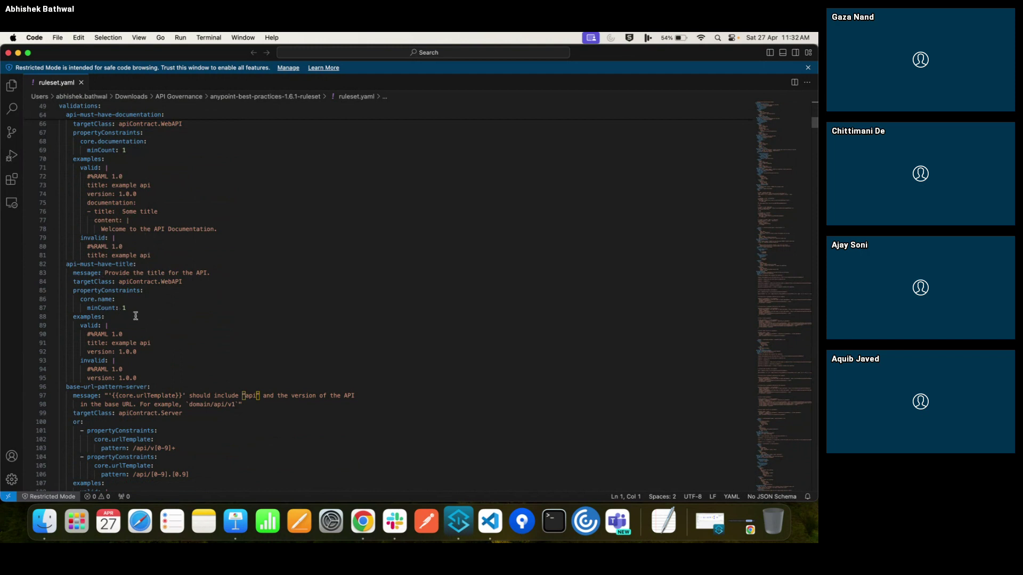
scroll(152, 236, "down", 1)
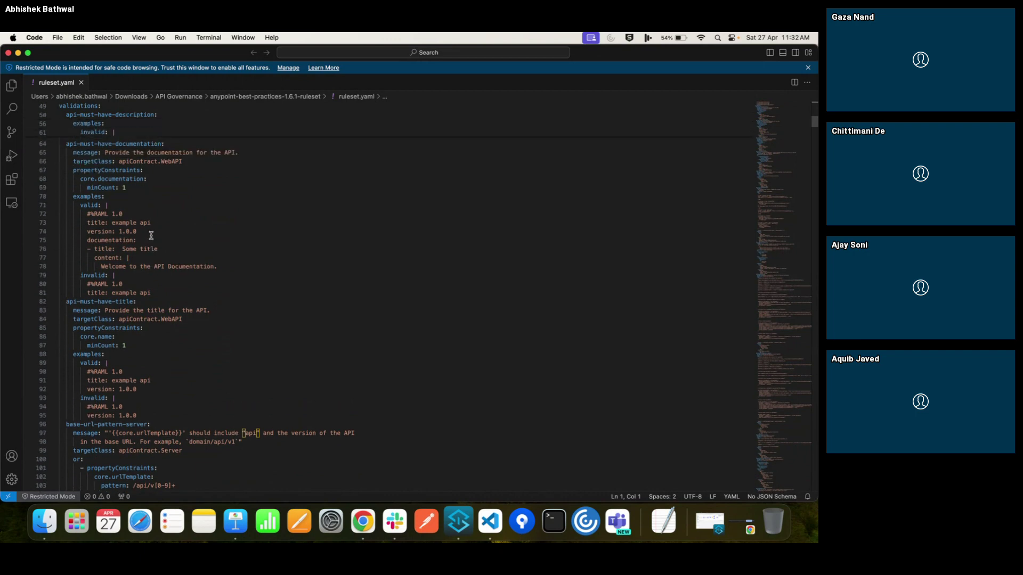
scroll(164, 253, "up", 3)
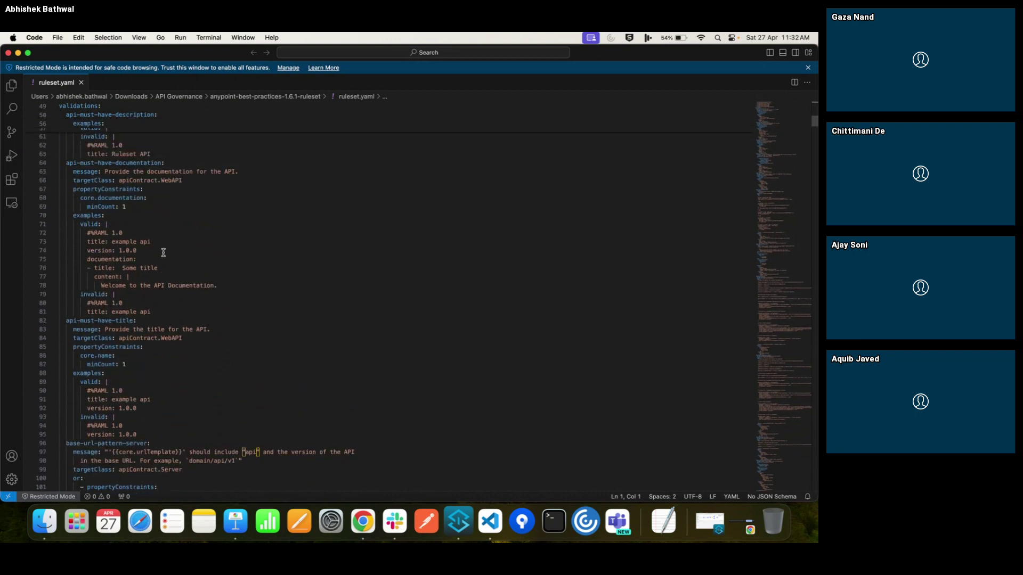
scroll(163, 253, "up", 1)
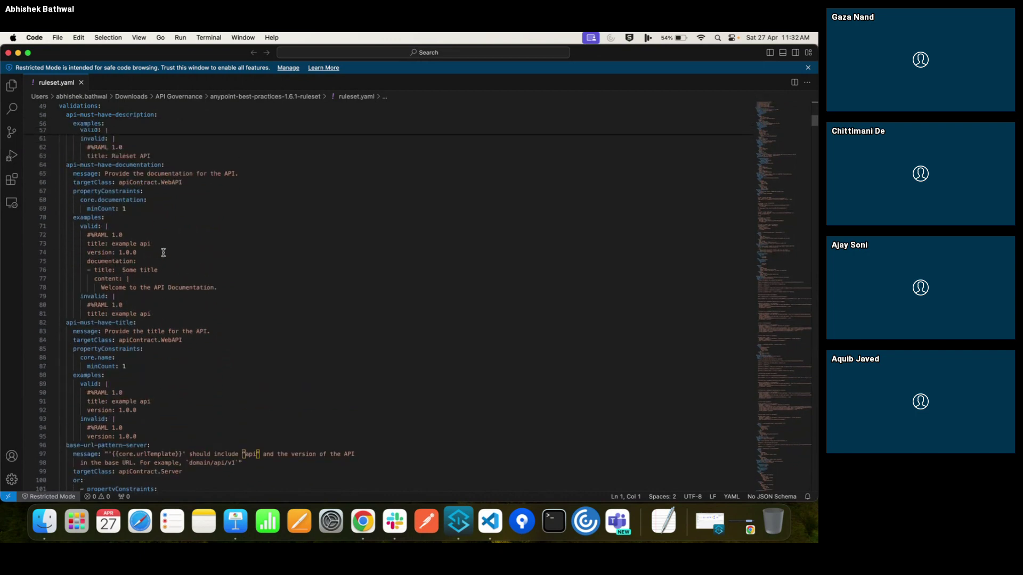
scroll(163, 253, "up", 10)
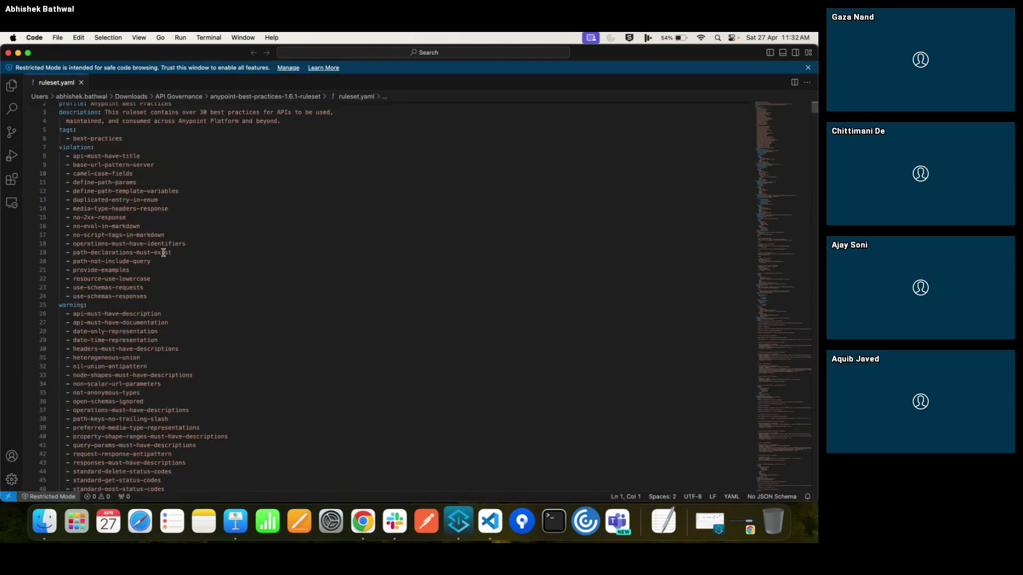
scroll(163, 252, "down", 1)
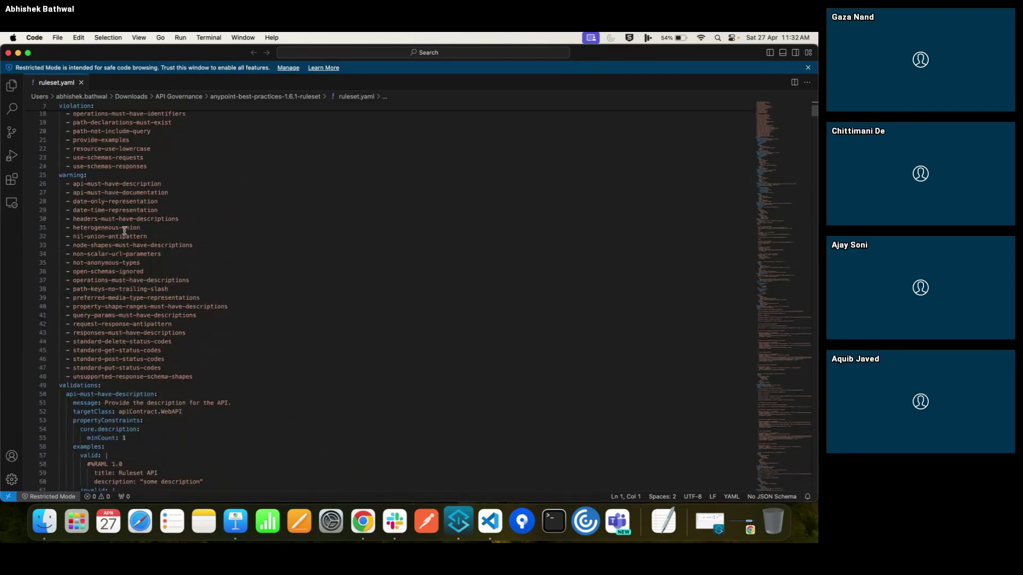
Step: Examine the api-must-have-description warning and its matching validation definition in the Anypoint Best Practices ruleset.yaml
double_click(144, 184)
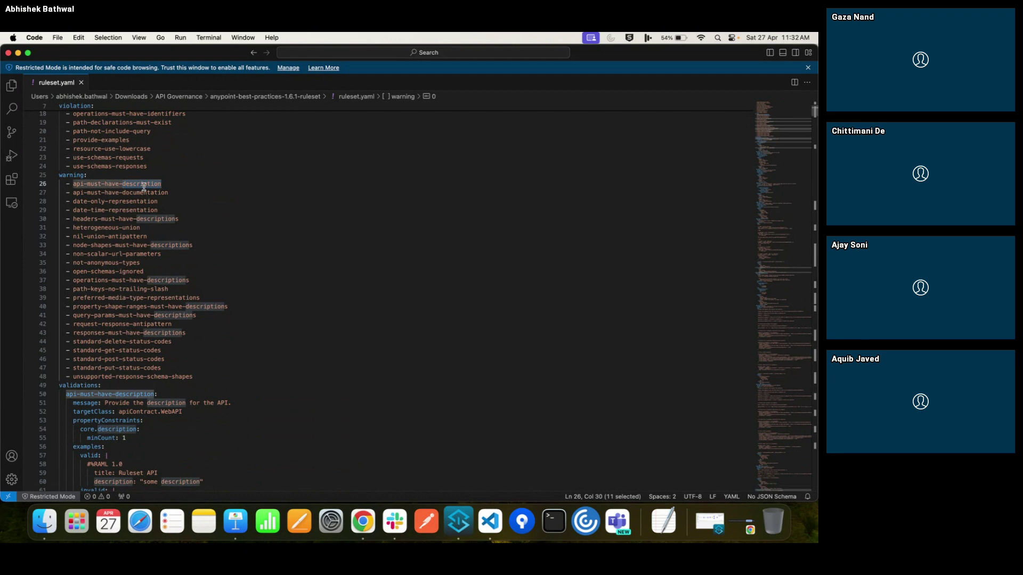
scroll(251, 304, "down", 4)
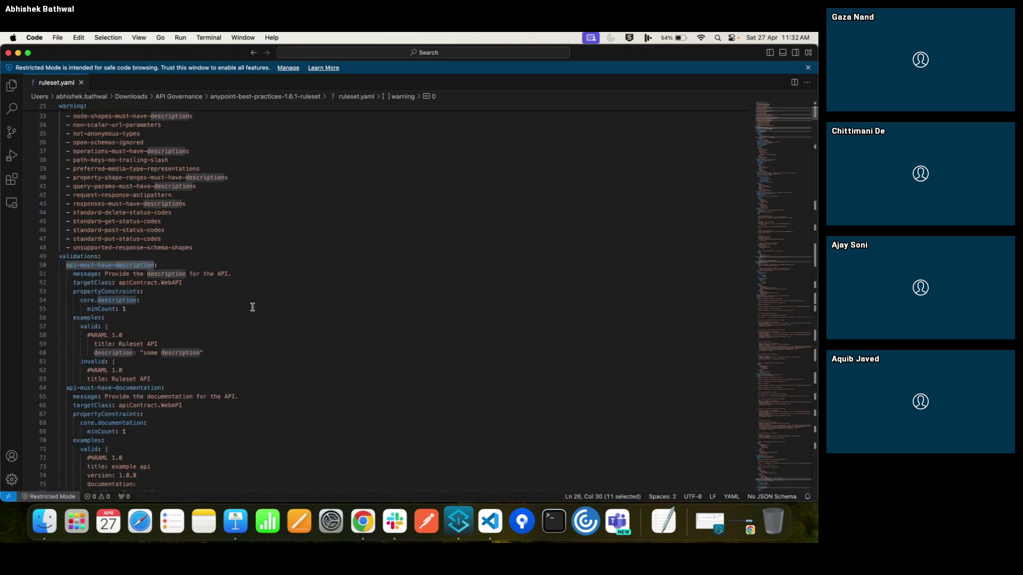
scroll(239, 282, "up", 8)
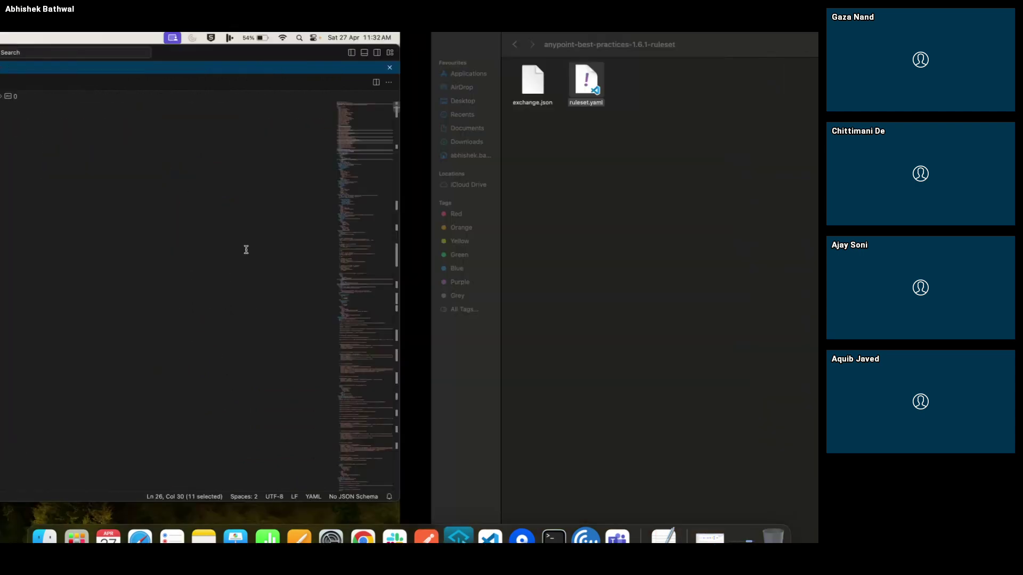
Step: Switch to Finder and open the custom ruleset.yaml from the API Governance folder in Visual Studio Code
key("ctrl+Right")
left_click(84, 44)
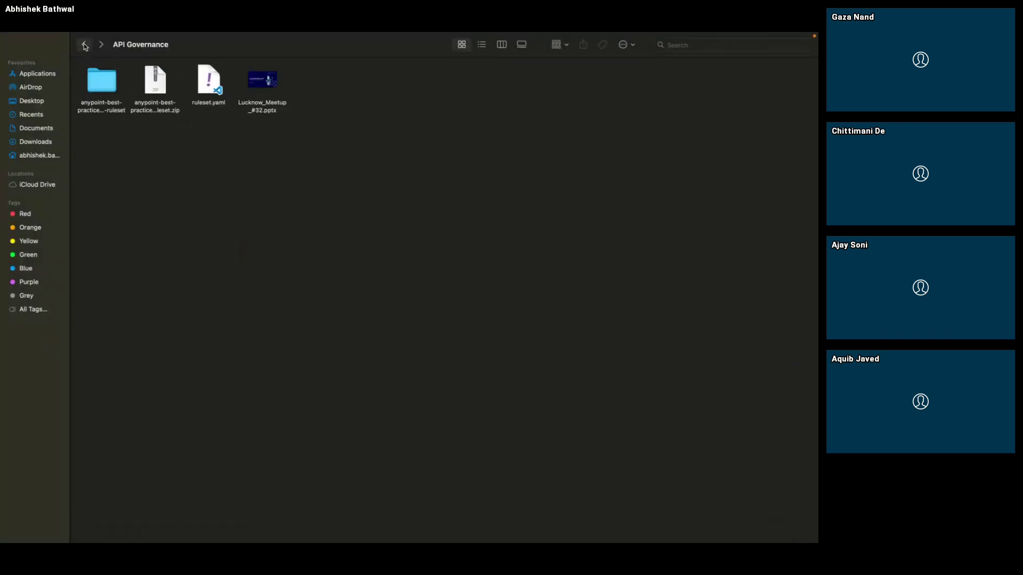
left_click(211, 85)
right_click(211, 85)
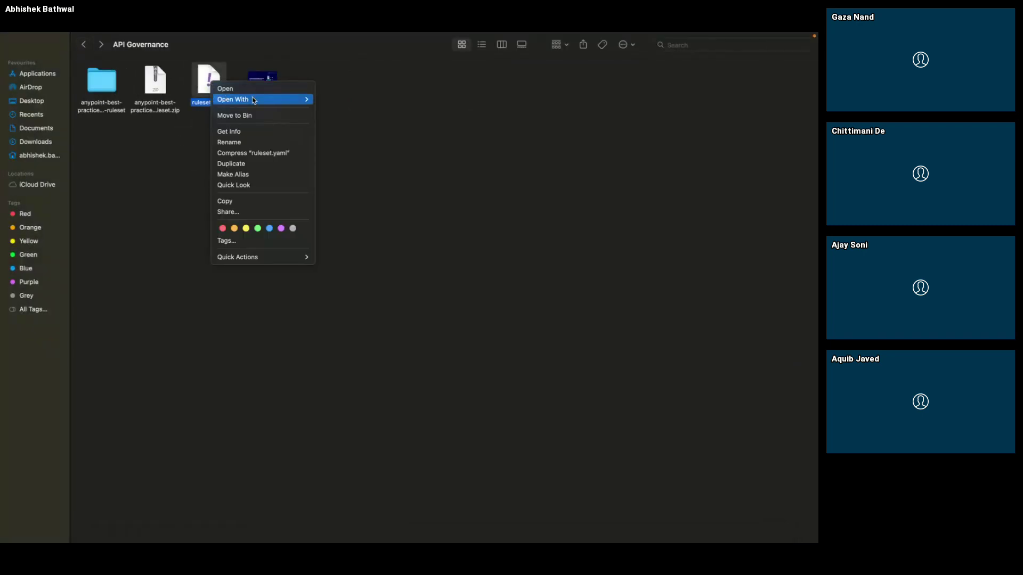
mouse_move(258, 100)
left_click(339, 100)
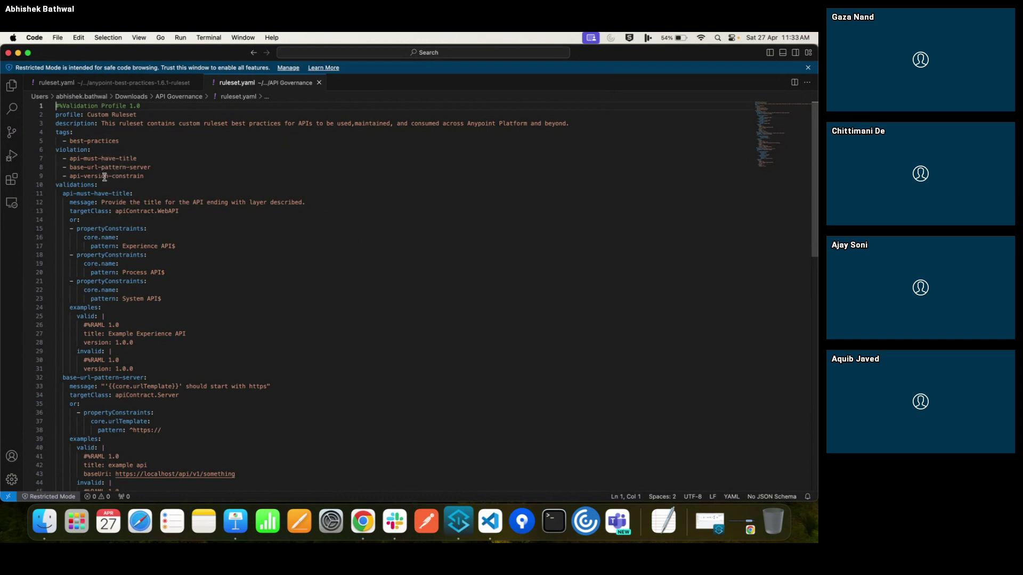
Step: Examine the API title, base URL and API version validations in the custom ruleset.yaml, and close the file
scroll(154, 262, "down", 2)
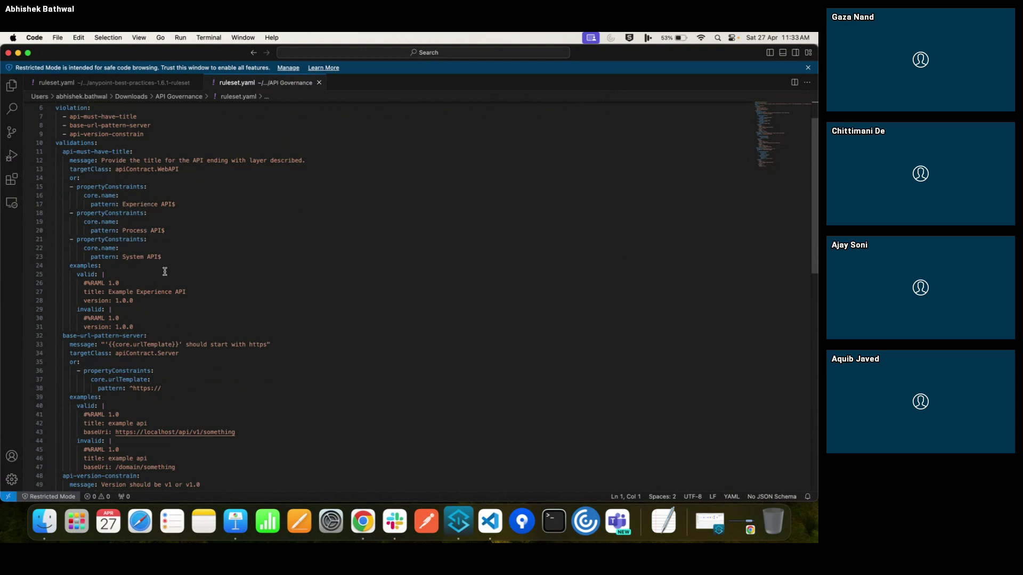
scroll(165, 271, "down", 6)
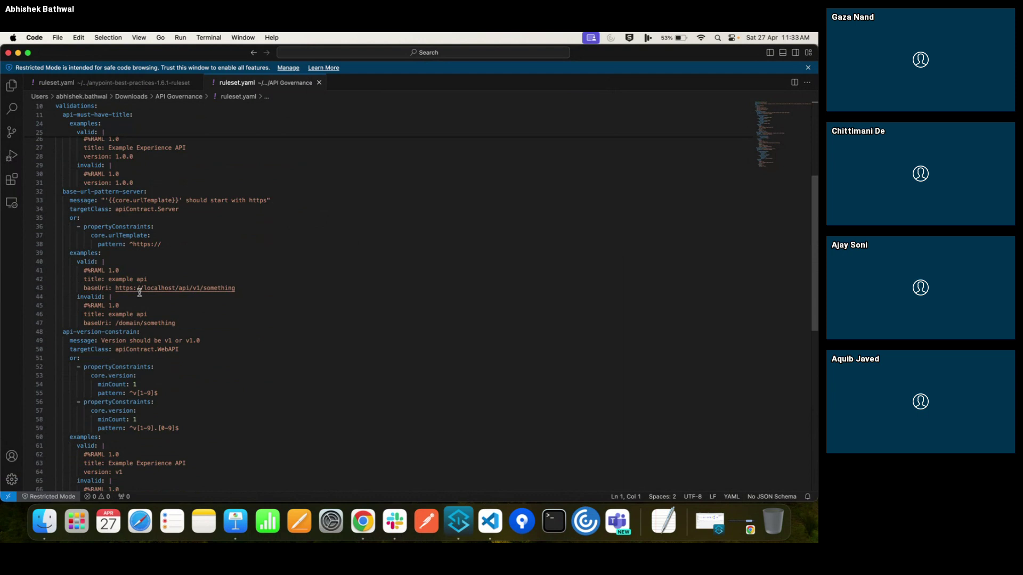
scroll(140, 292, "up", 1)
scroll(139, 292, "down", 5)
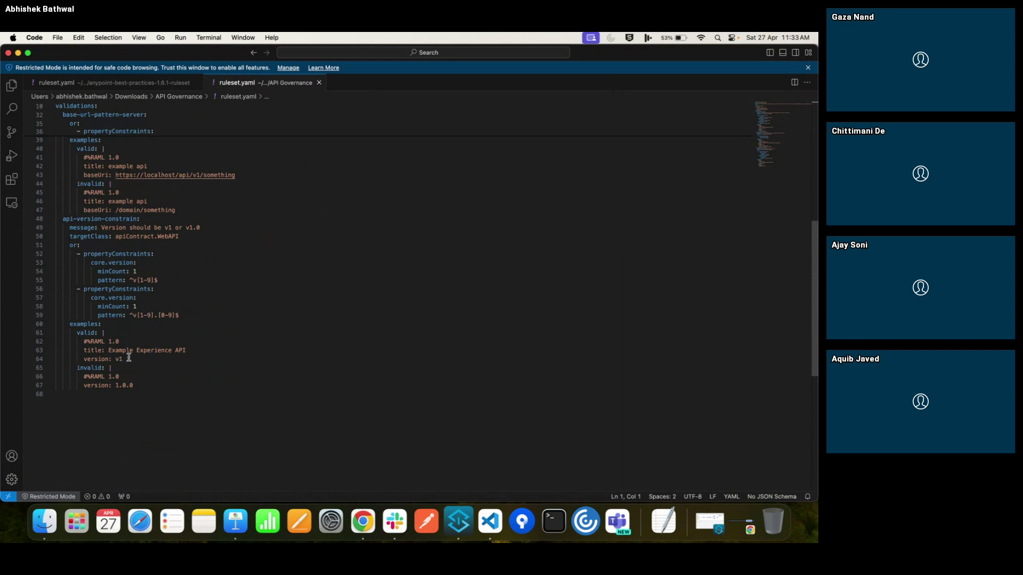
left_click(319, 82)
Step: Switch to Chrome, leave the ruleset page in Exchange and open the Lucknow-Meetup profile in API Governance
key("ctrl+Right")
key("ctrl+Right")
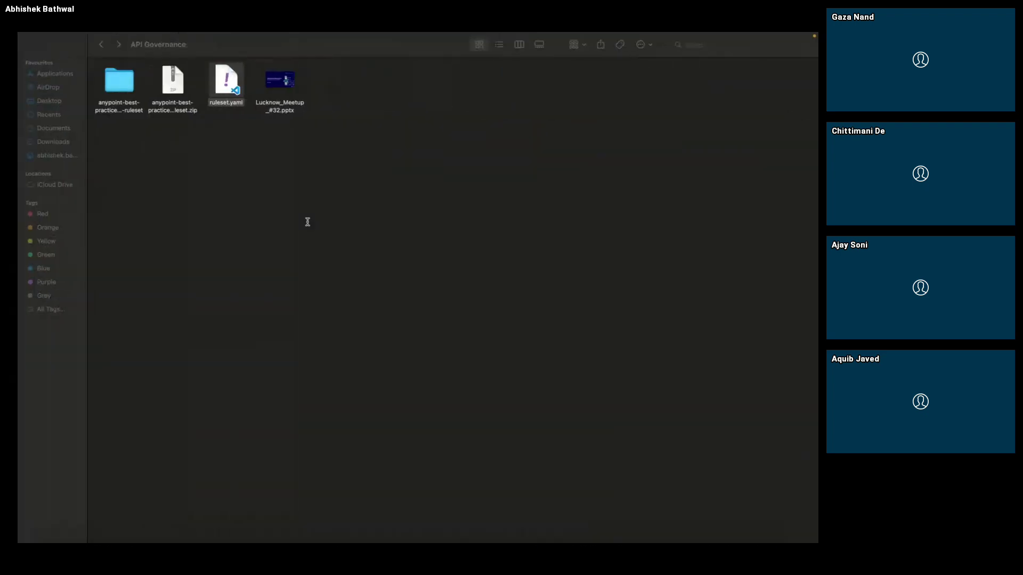
key("ctrl+Right")
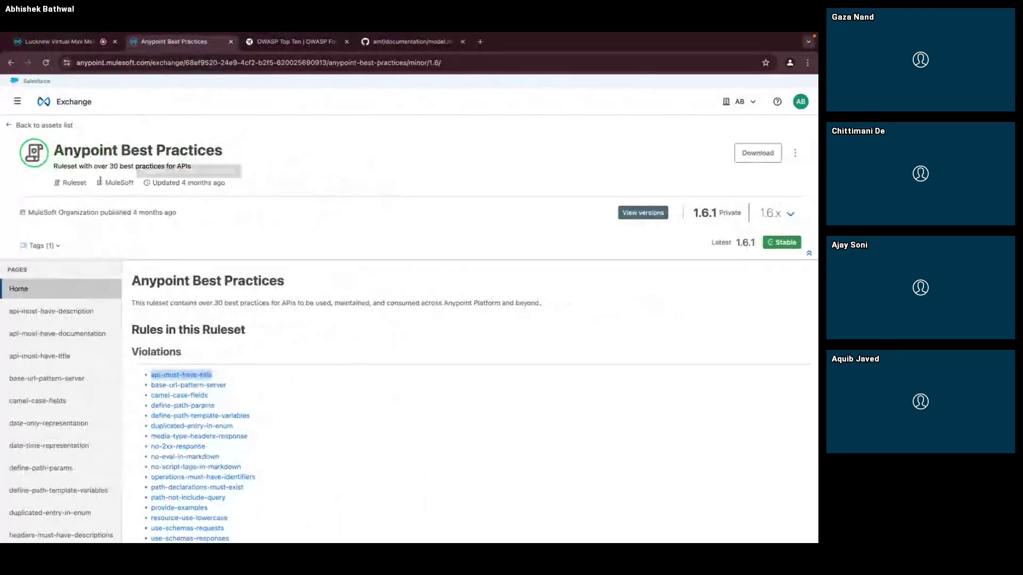
left_click(9, 130)
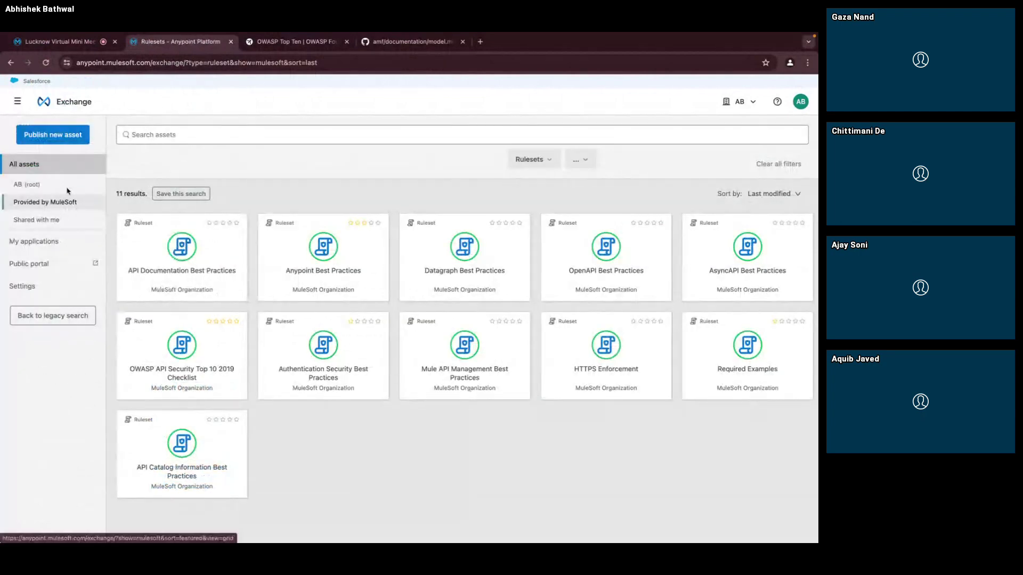
left_click(17, 102)
left_click(92, 293)
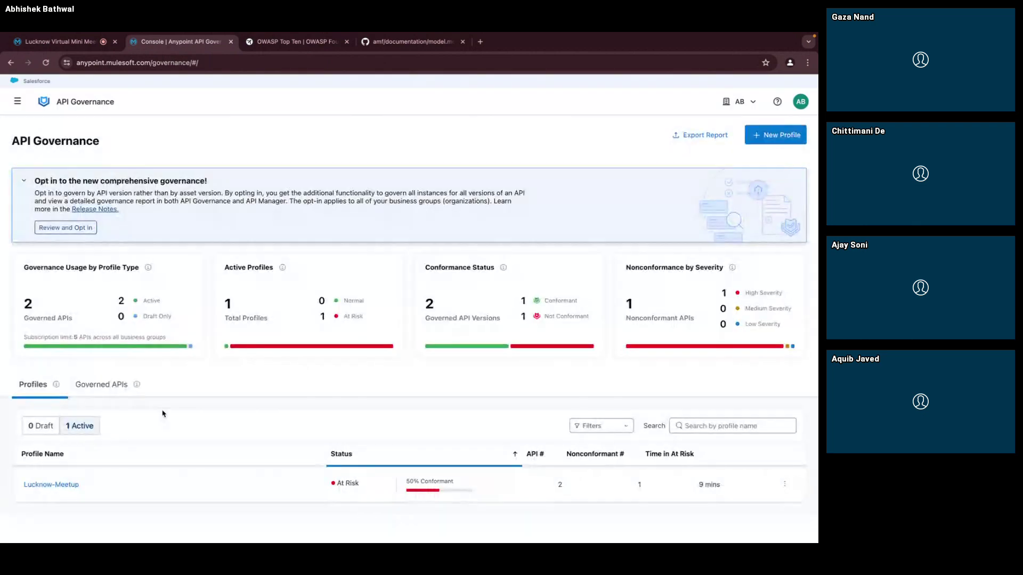
left_click(62, 486)
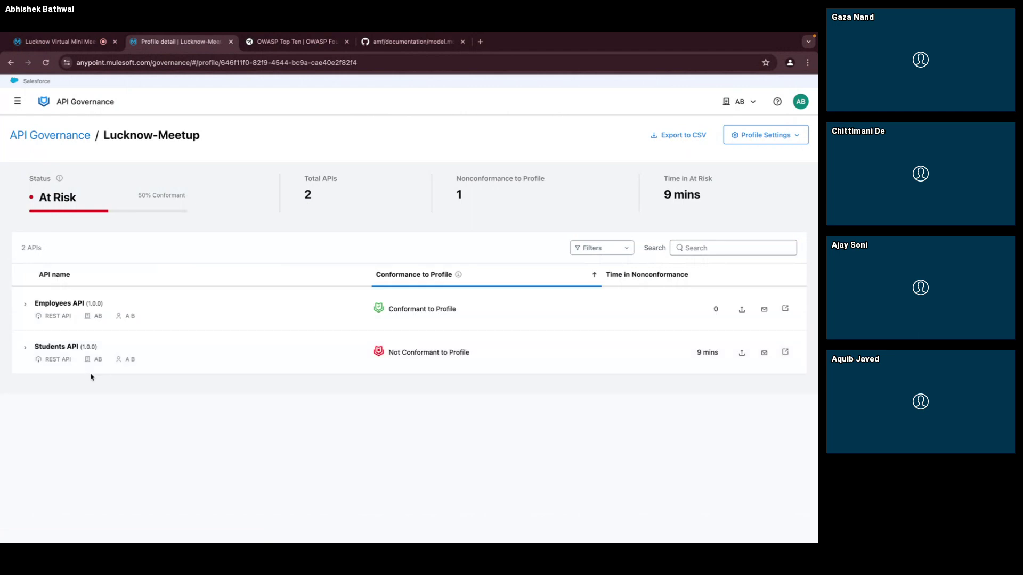
Step: Expand the Students API's conformance details and review its list of anypoint-best-practices violations
left_click(25, 351)
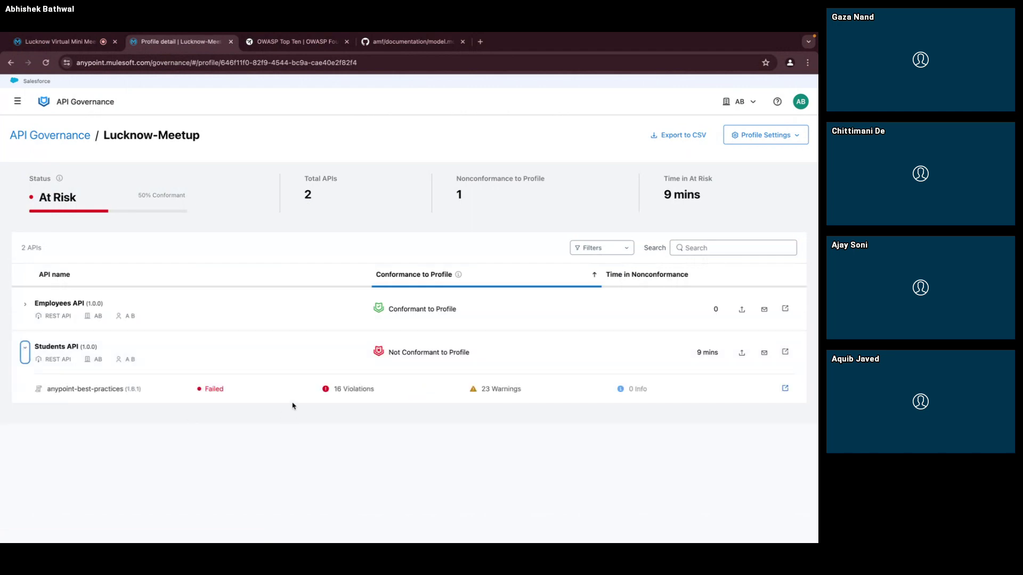
left_click(341, 389)
scroll(357, 343, "down", 1)
scroll(356, 343, "down", 1)
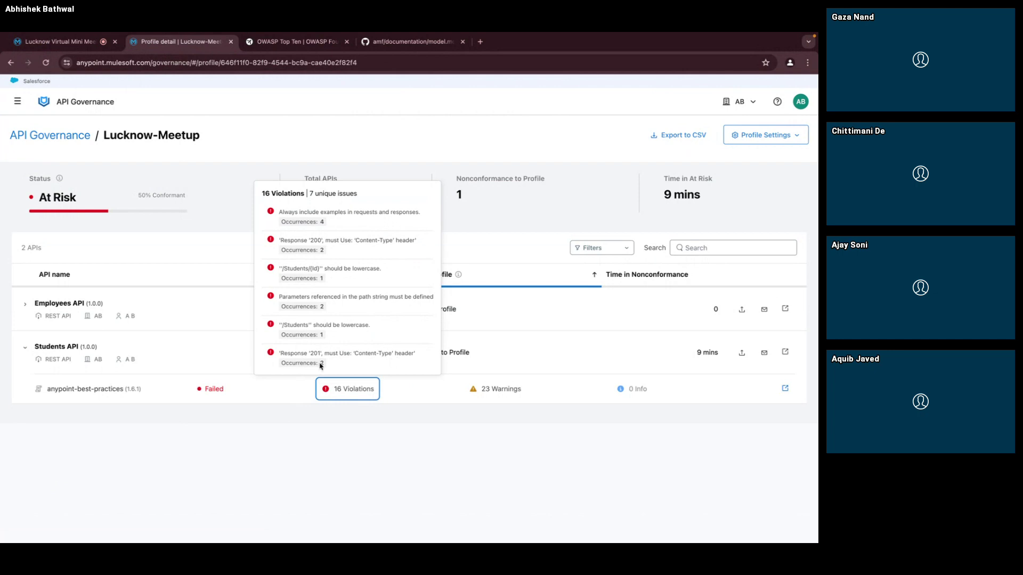
scroll(338, 337, "up", 1)
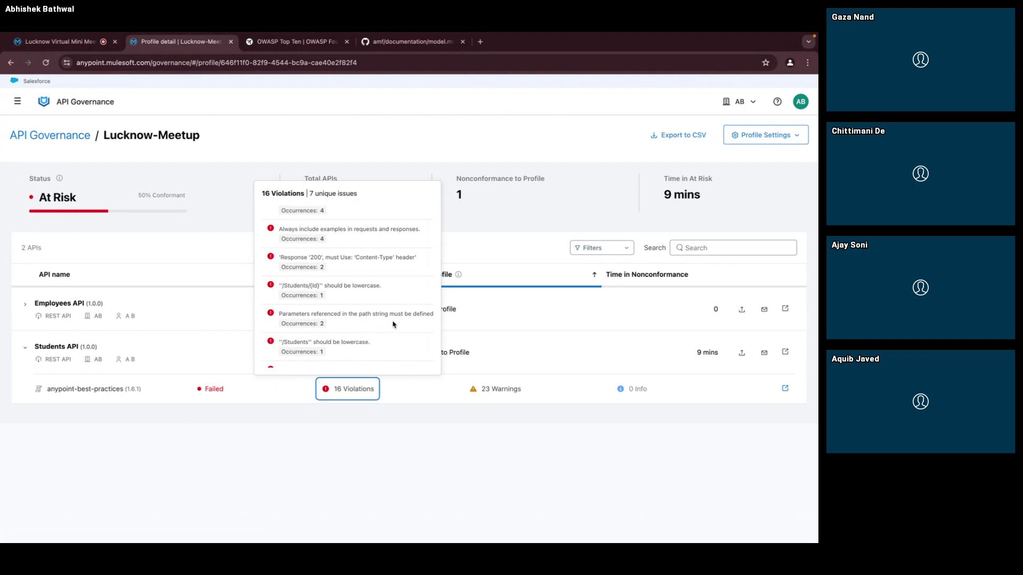
scroll(338, 321, "up", 1)
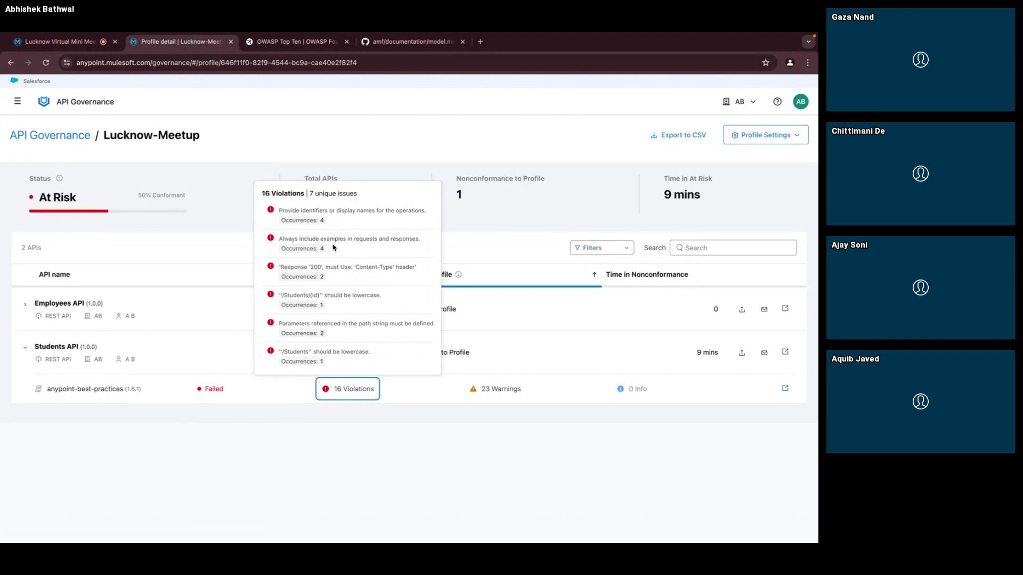
scroll(334, 248, "down", 1)
scroll(343, 307, "down", 1)
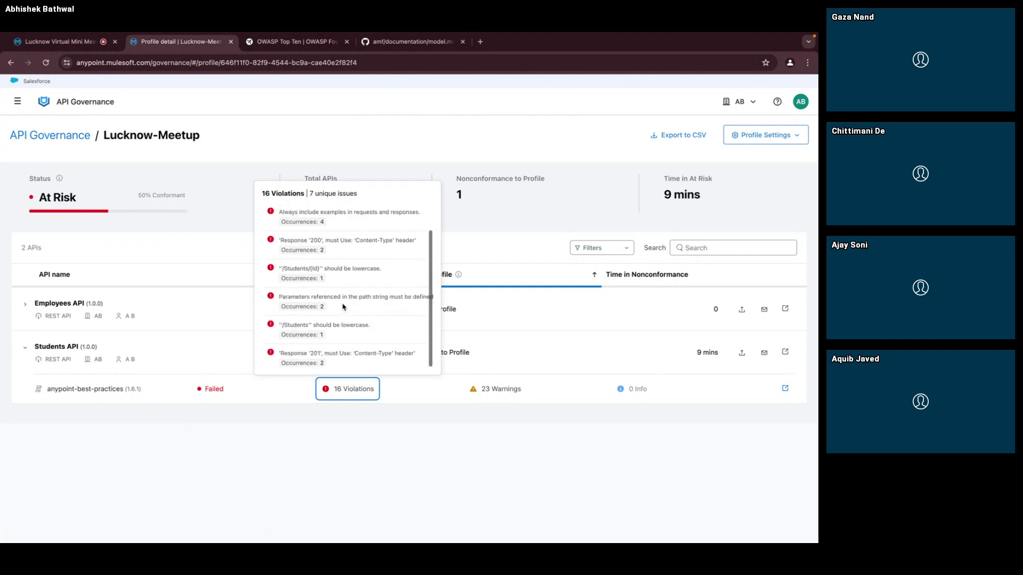
scroll(344, 307, "up", 1)
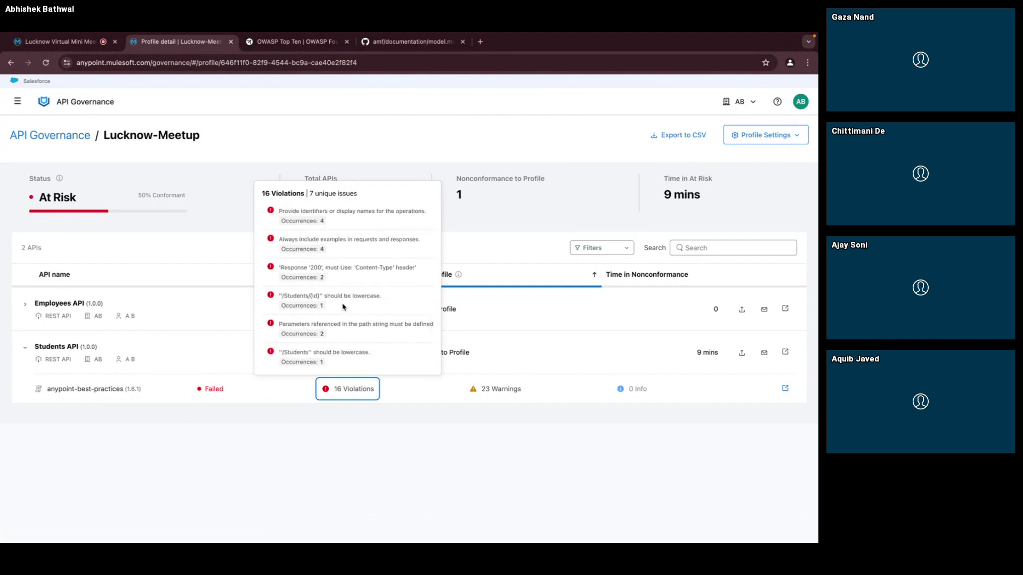
scroll(343, 307, "down", 1)
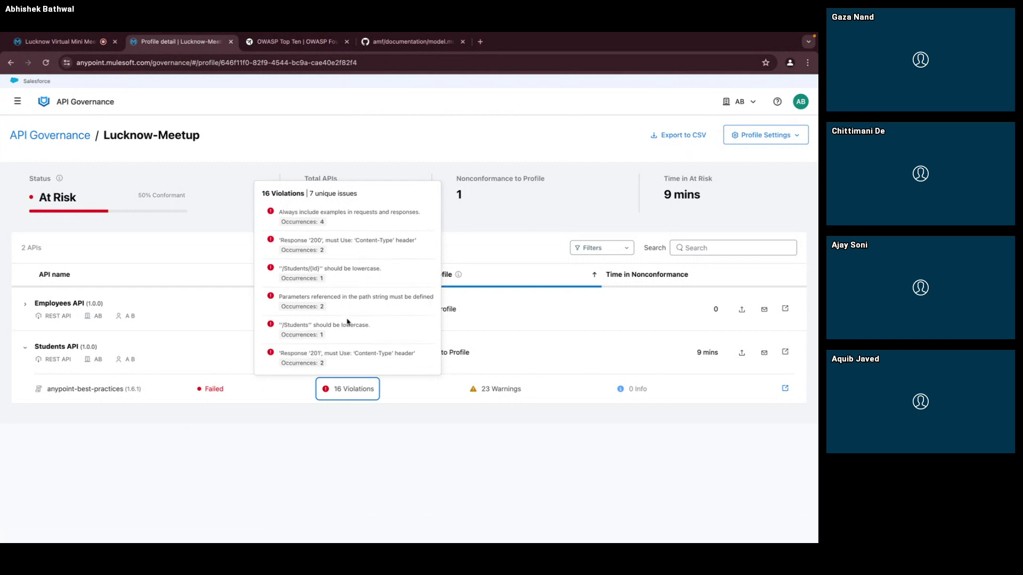
left_click(18, 102)
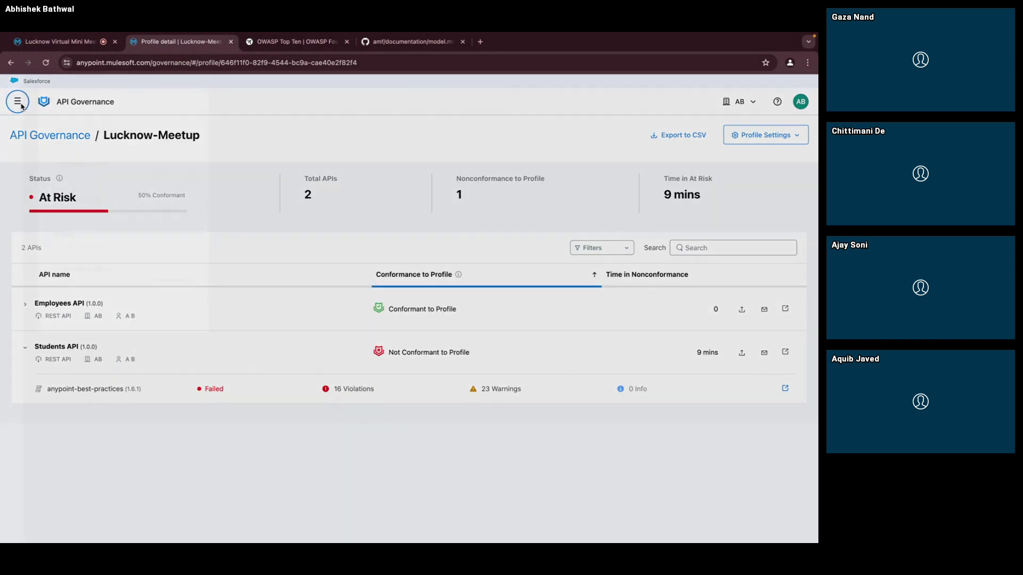
left_click(130, 94)
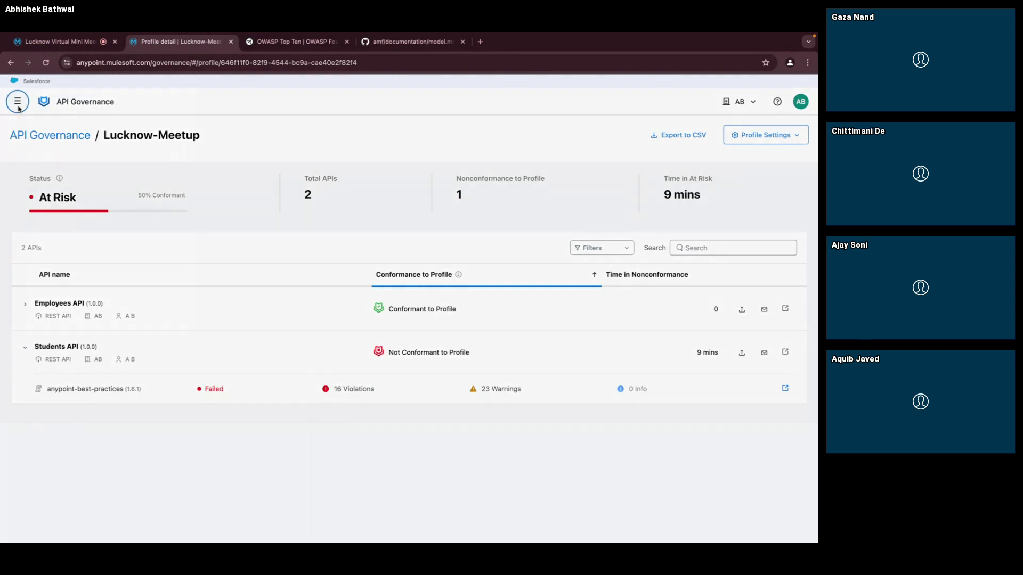
left_click(18, 102)
left_click(289, 425)
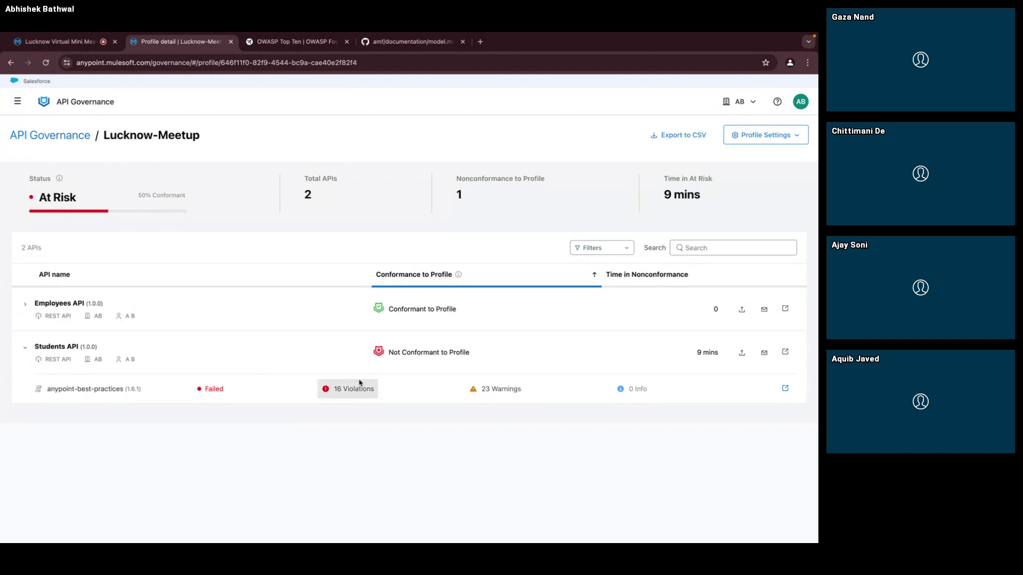
Step: Go to Design Center and open the Students API project's RAML specification
left_click(17, 101)
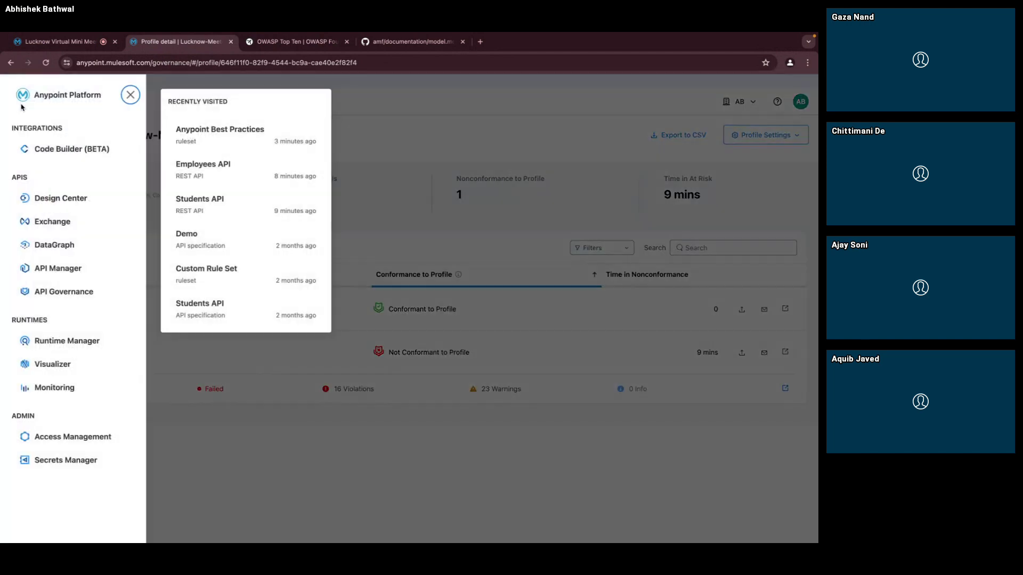
left_click(83, 199)
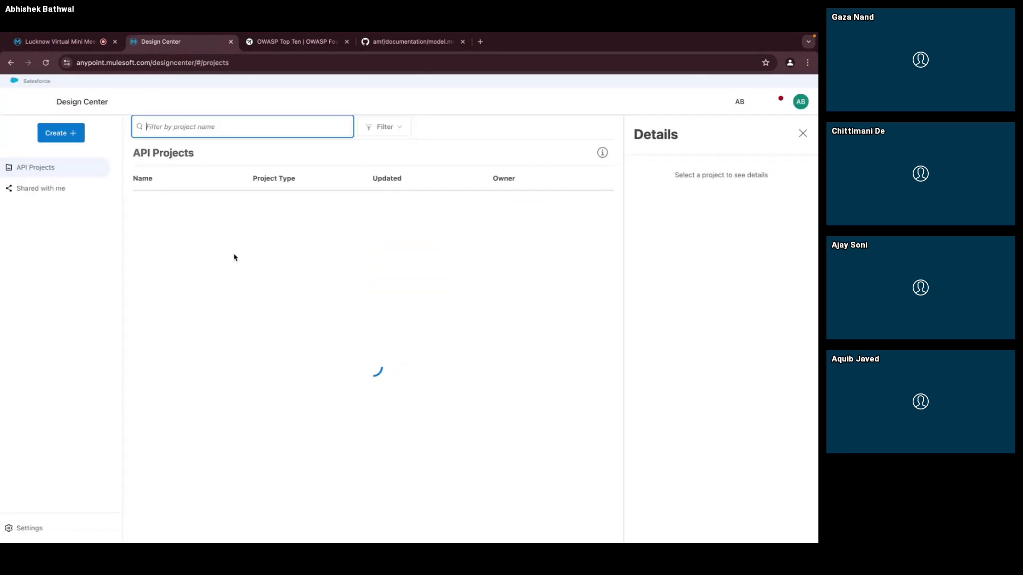
left_click(159, 233)
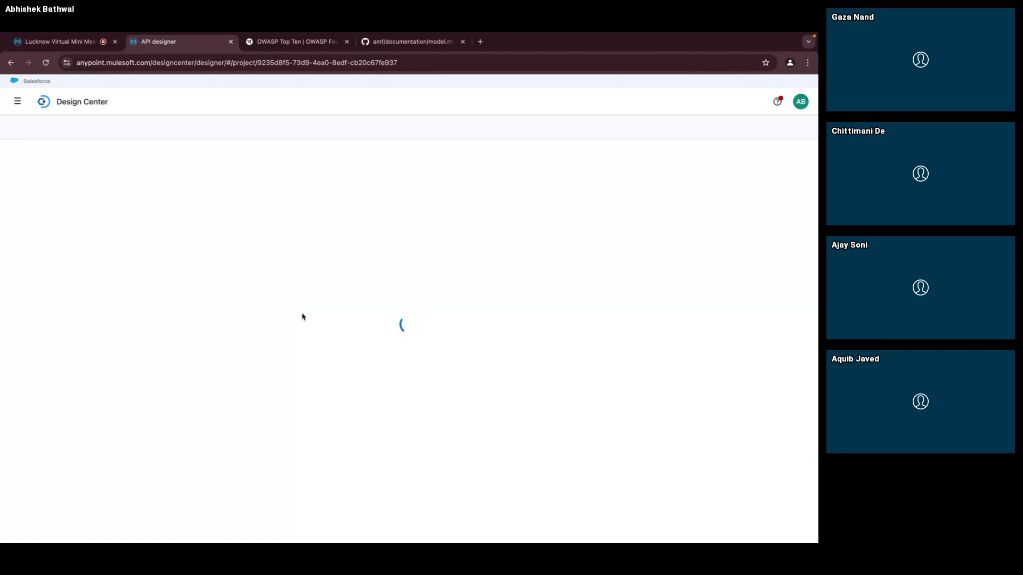
scroll(308, 263, "down", 1)
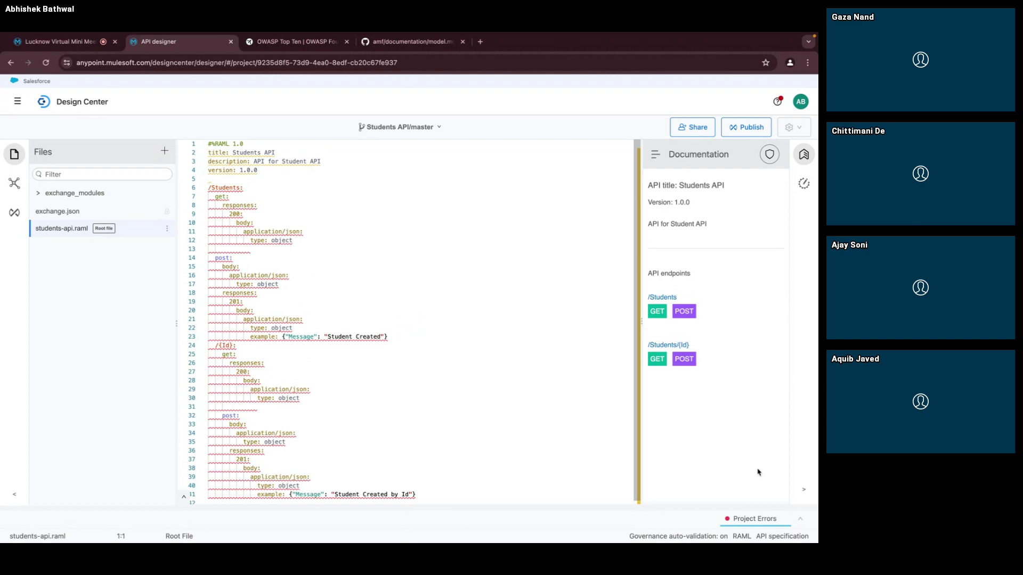
Step: Show the Students API's project errors and examine the ruleset files stored under exchange_modules
left_click(763, 524)
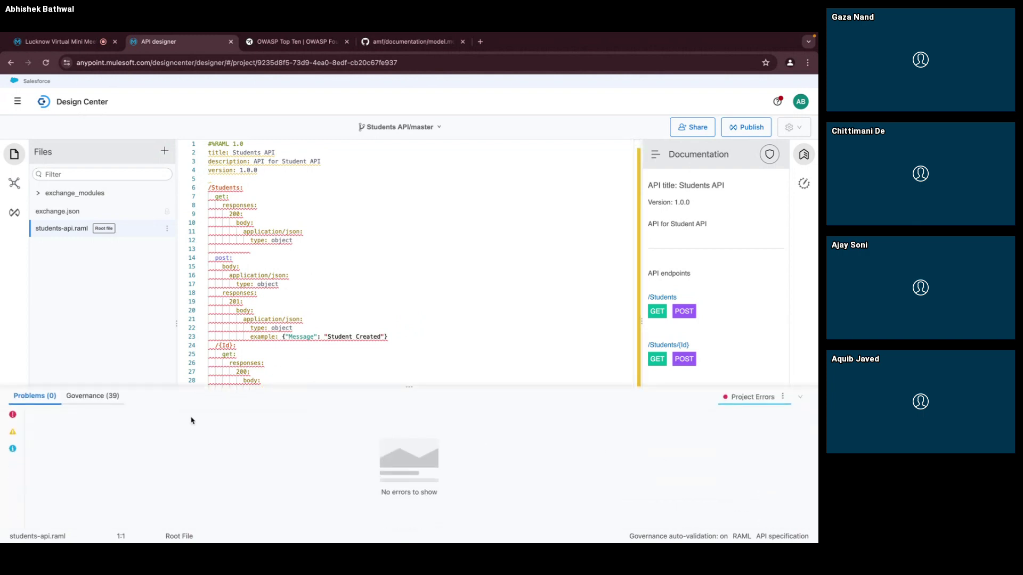
left_click(39, 194)
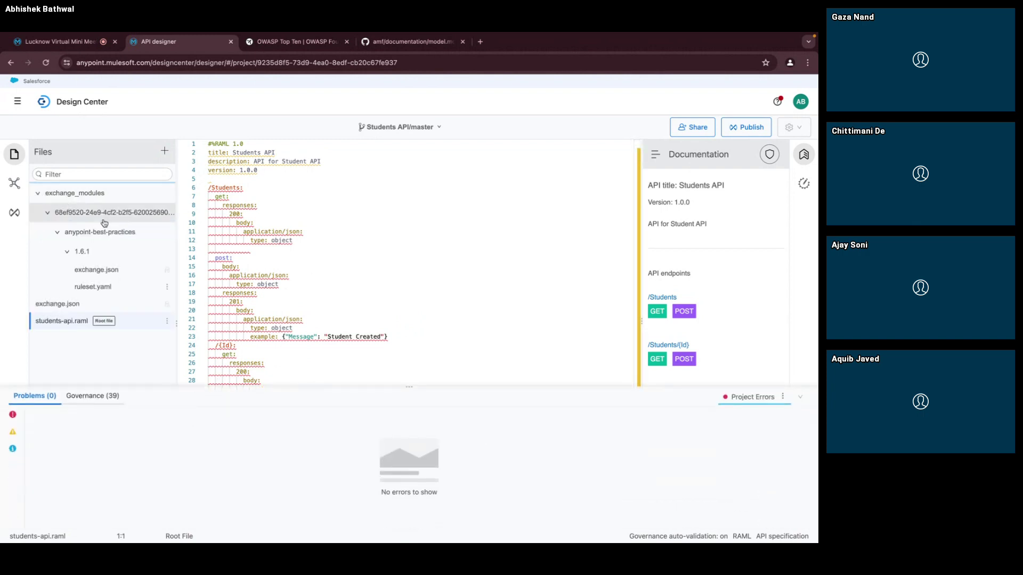
left_click(38, 194)
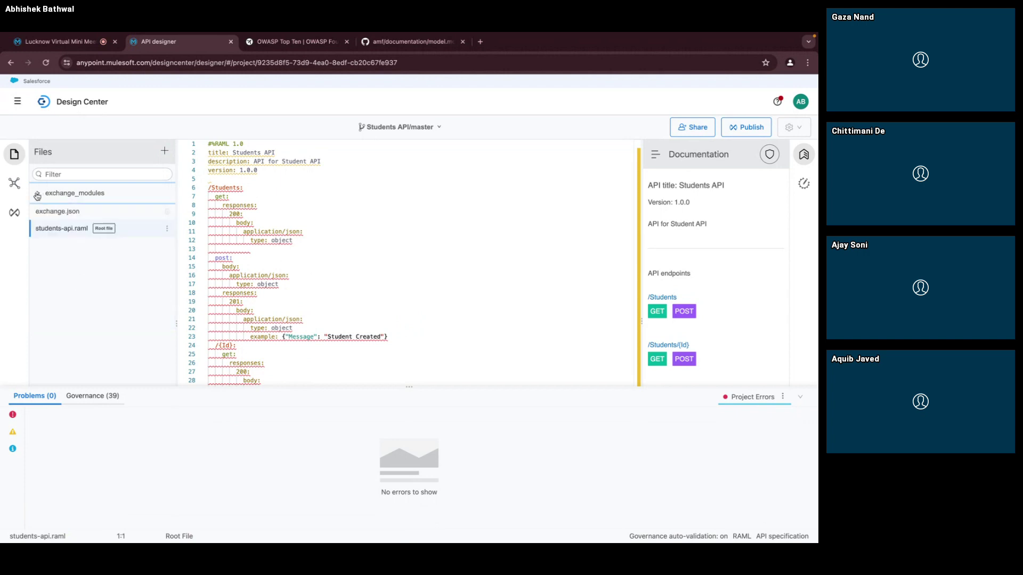
left_click(153, 198)
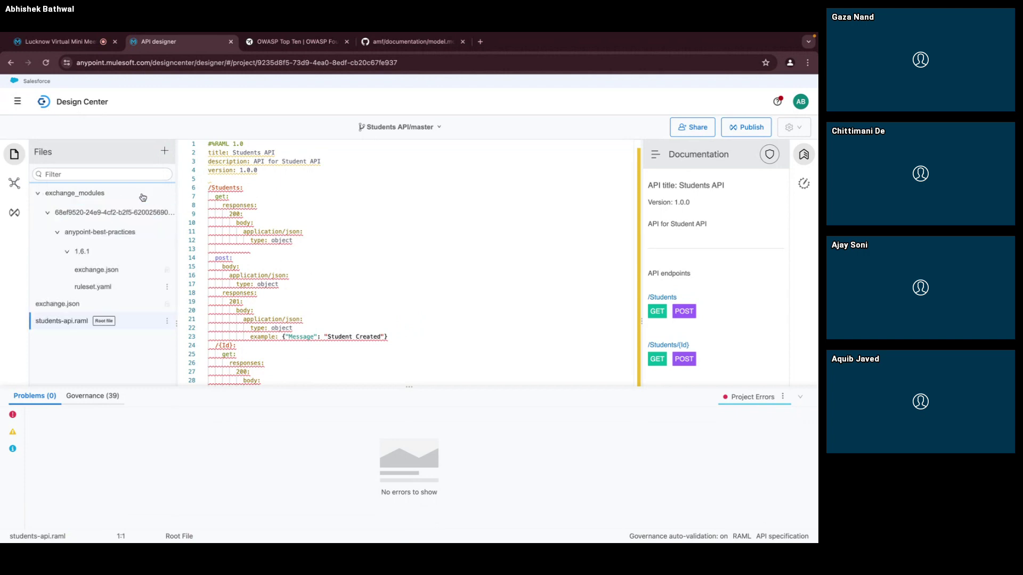
Step: Remove the Anypoint Best Practices ruleset from the Students API project's dependencies and confirm the removal
left_click(14, 183)
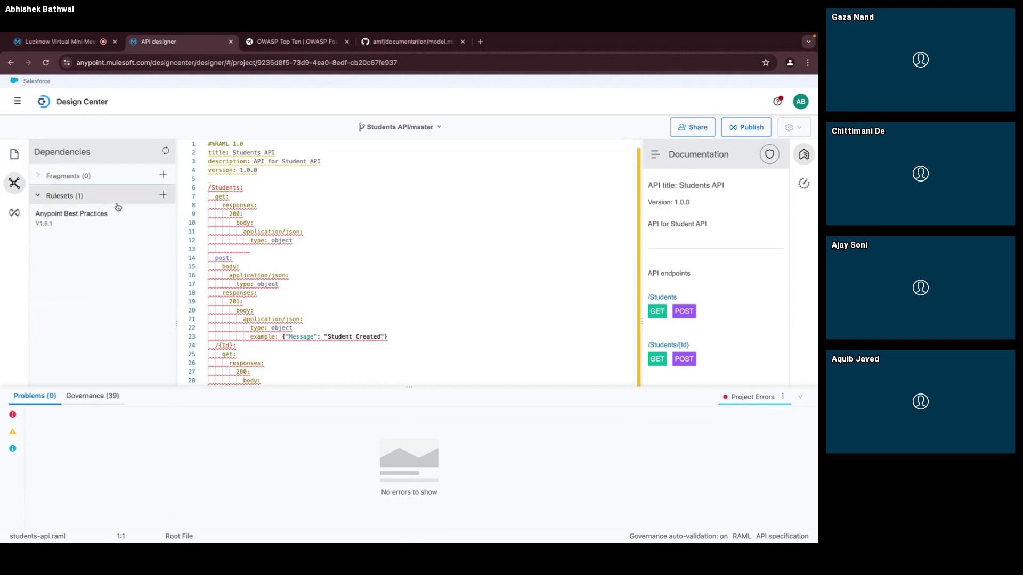
left_click(157, 223)
left_click(174, 285)
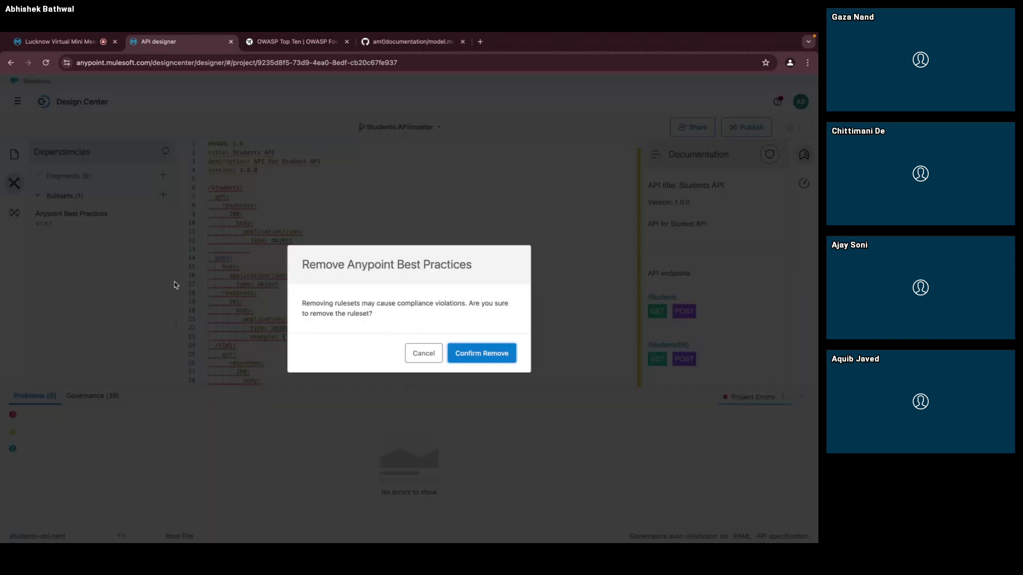
left_click(484, 356)
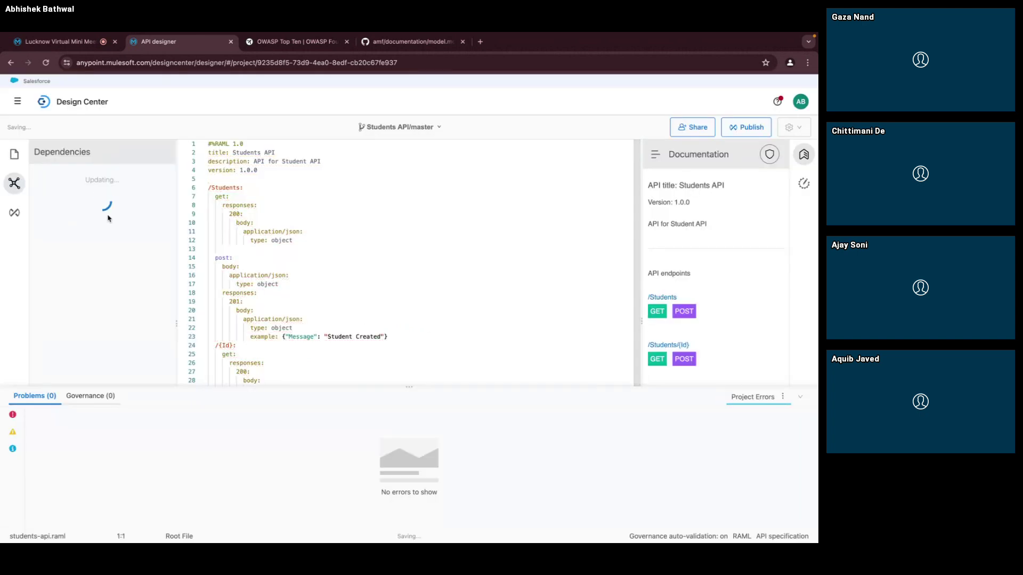
Step: Check the Students API project's file list and RAML specification with the project errors list collapsed
left_click(15, 155)
scroll(380, 258, "down", 1)
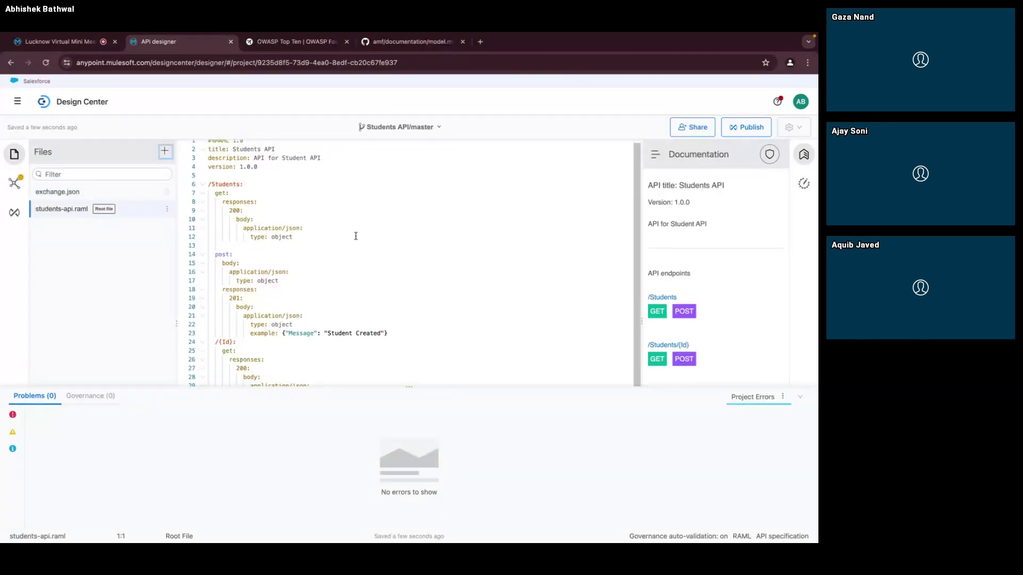
scroll(356, 236, "up", 1)
left_click(800, 397)
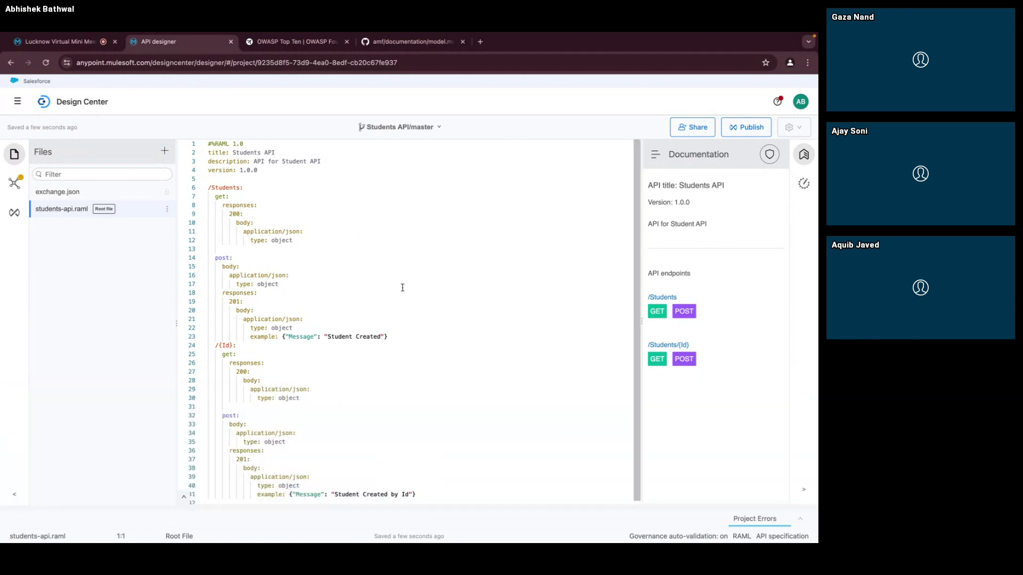
Step: Add MuleSoft's Anypoint Best Practices ruleset, version 1.6.1, to the Students API project's dependencies
left_click(14, 183)
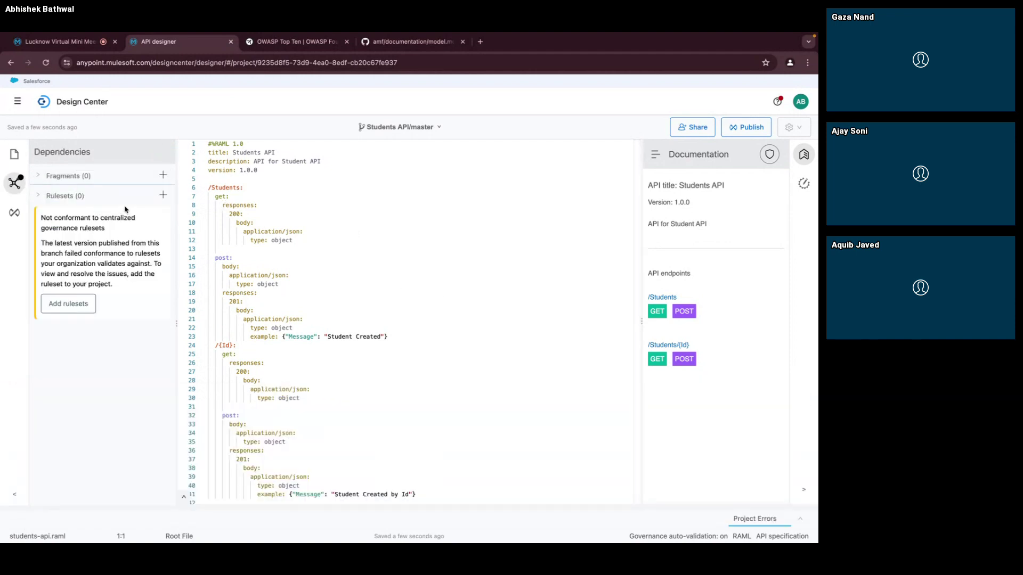
left_click(163, 195)
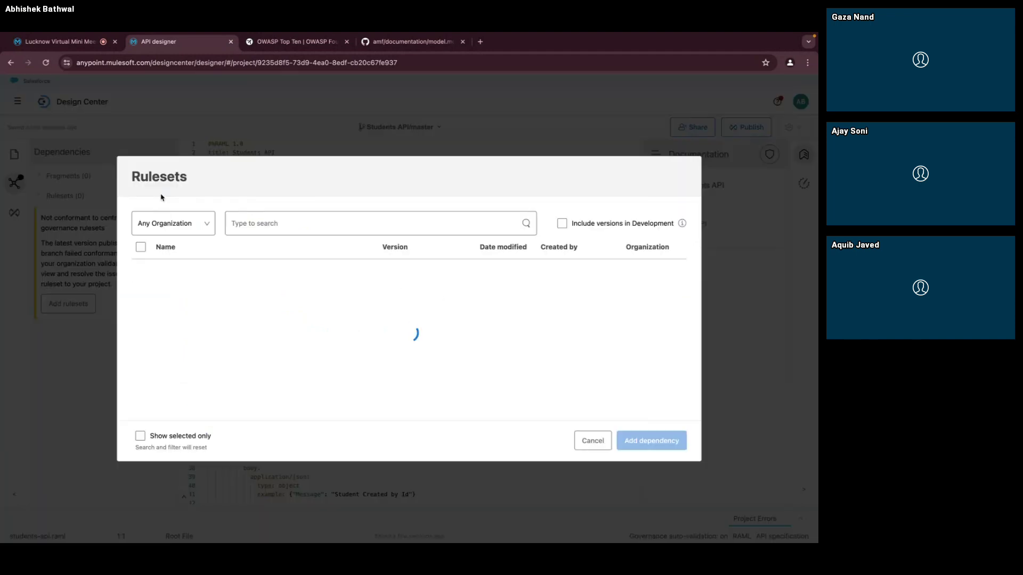
left_click(173, 224)
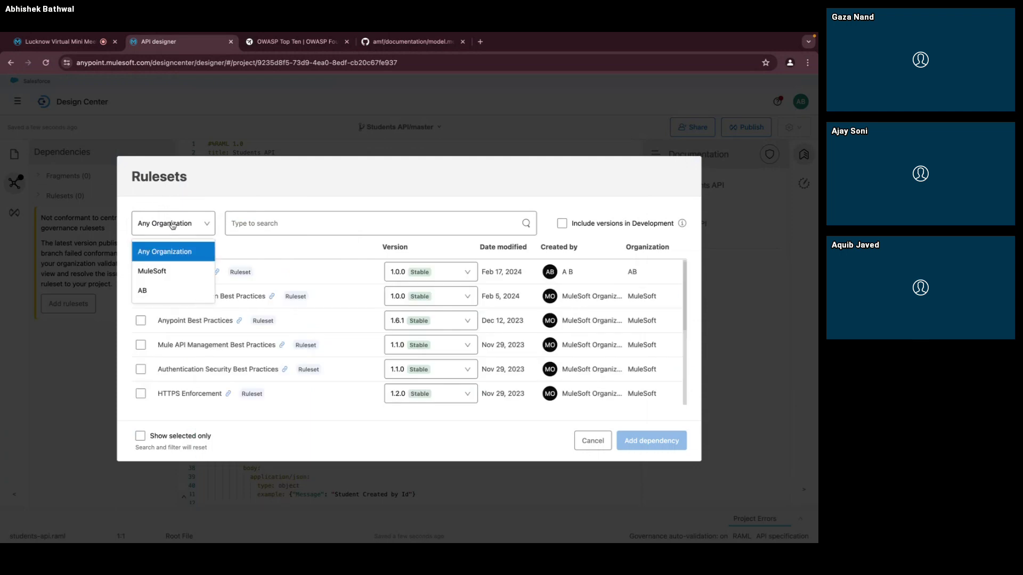
left_click(169, 268)
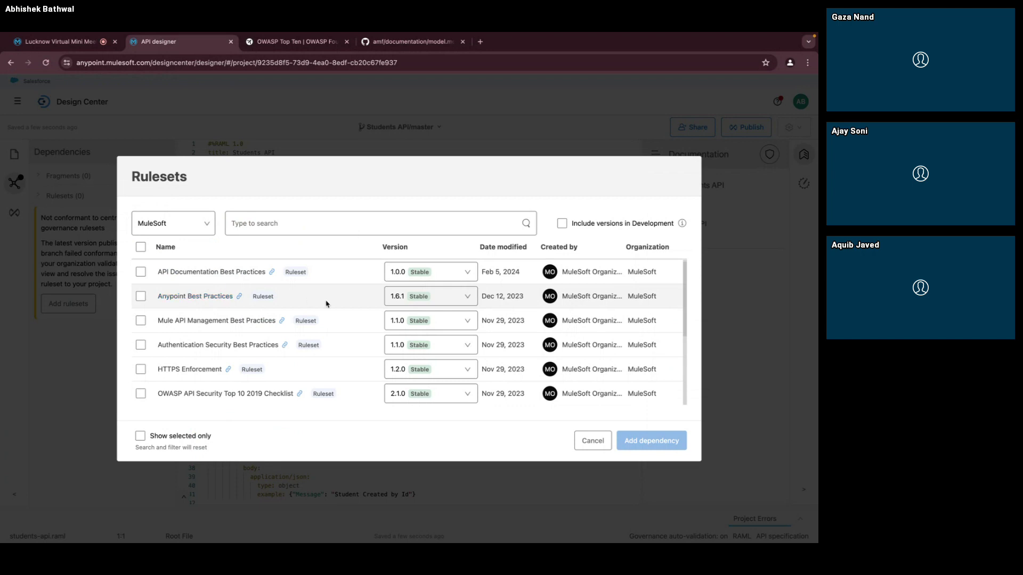
left_click(134, 301)
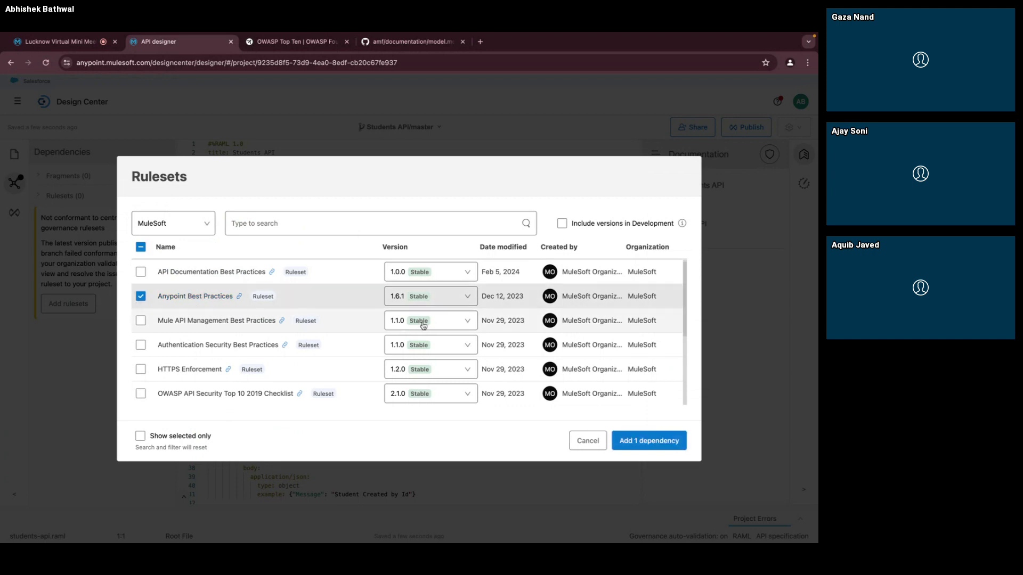
left_click(655, 446)
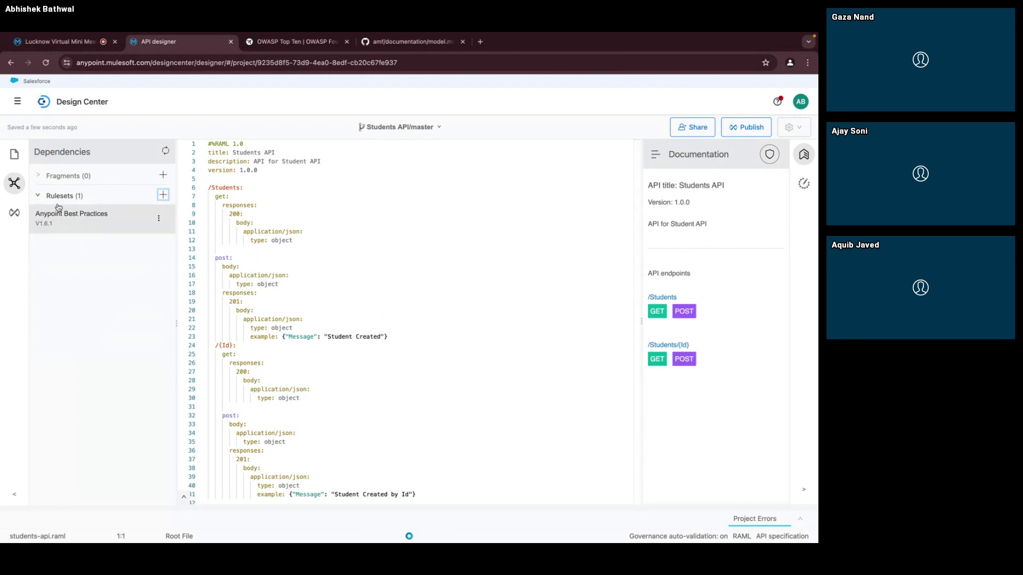
Step: Show the Students API project's governance issues and hide the warnings and informational entries so only errors are listed
left_click(17, 166)
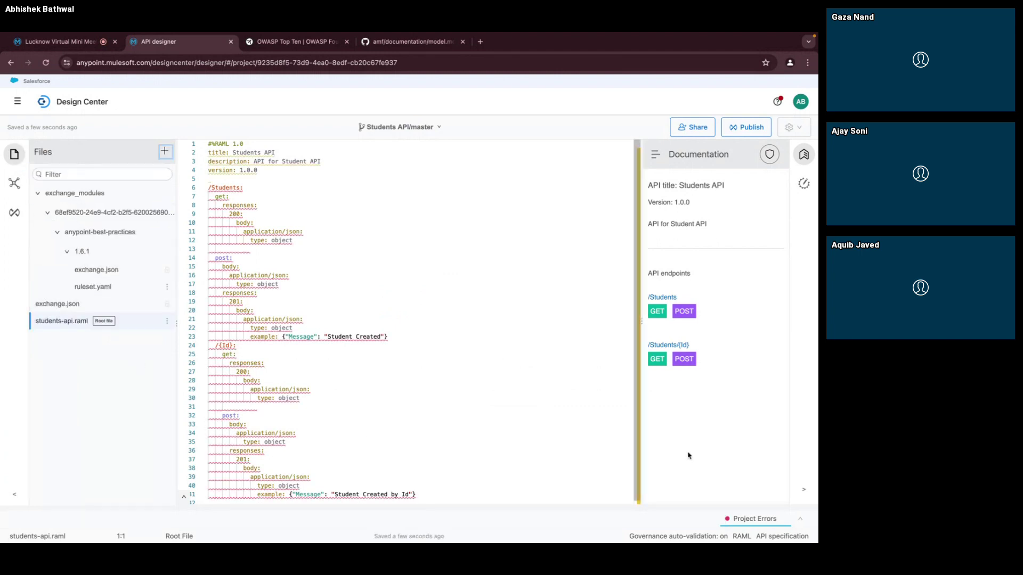
left_click(756, 519)
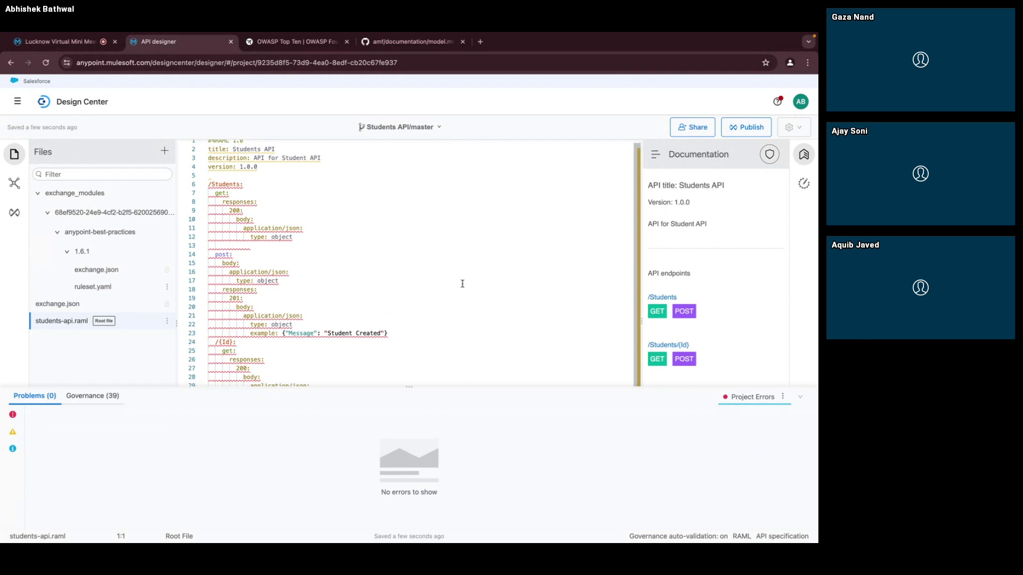
left_click(101, 395)
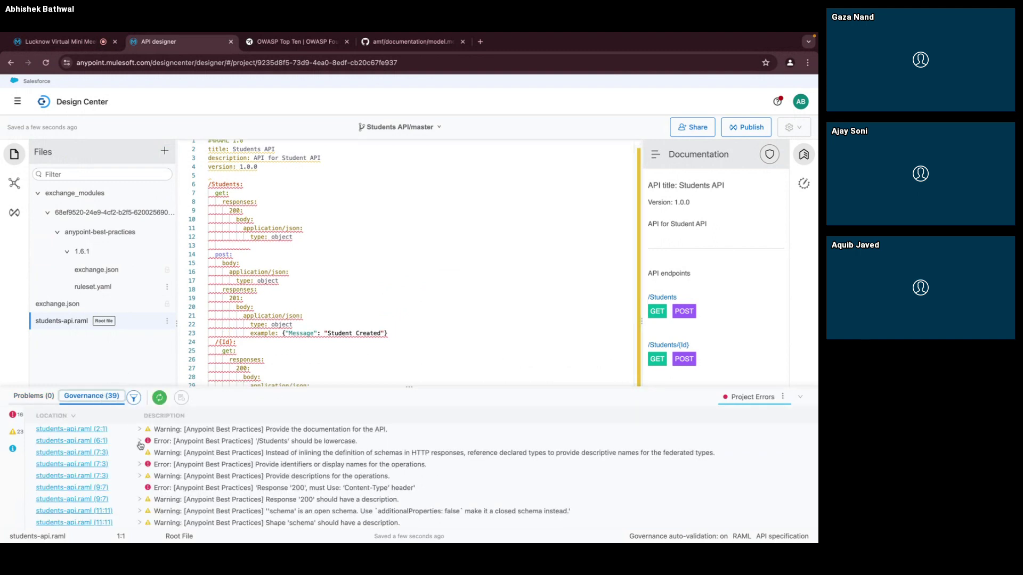
left_click(12, 431)
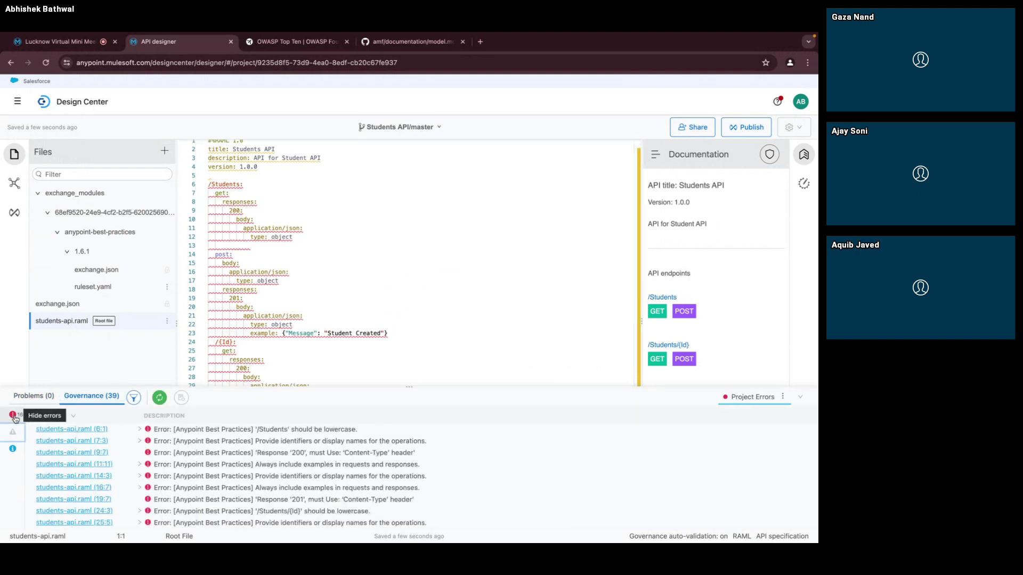
left_click(12, 448)
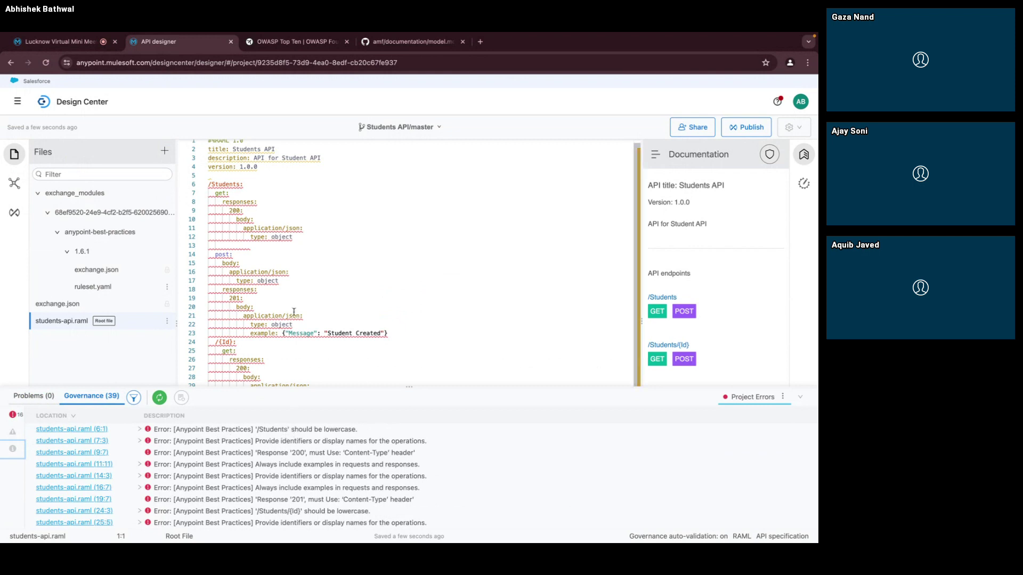
Step: Fix the lowercase path violation in students-api.raml by renaming the /Students resource to /students
scroll(243, 190, "up", 1)
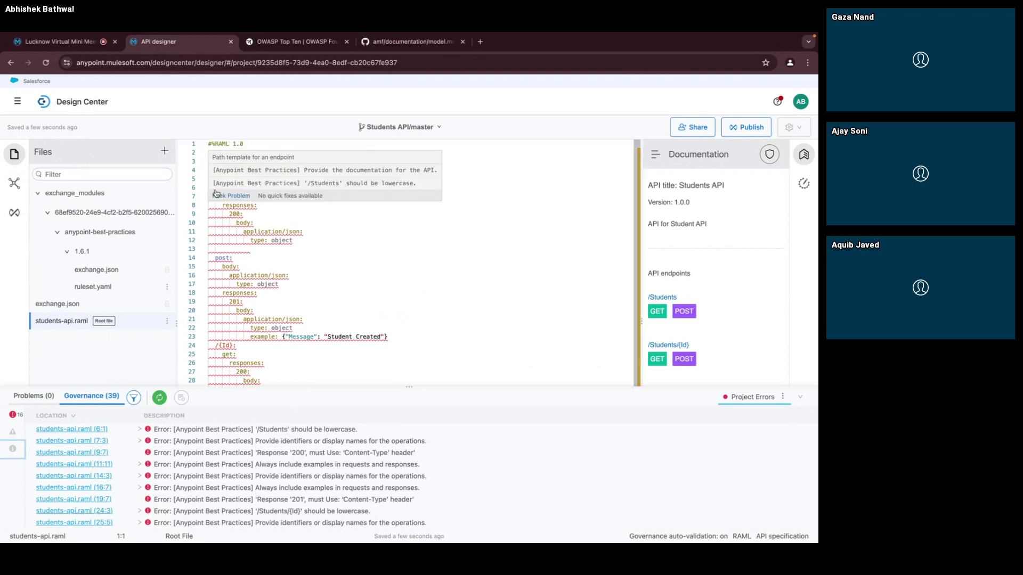
left_click(217, 195)
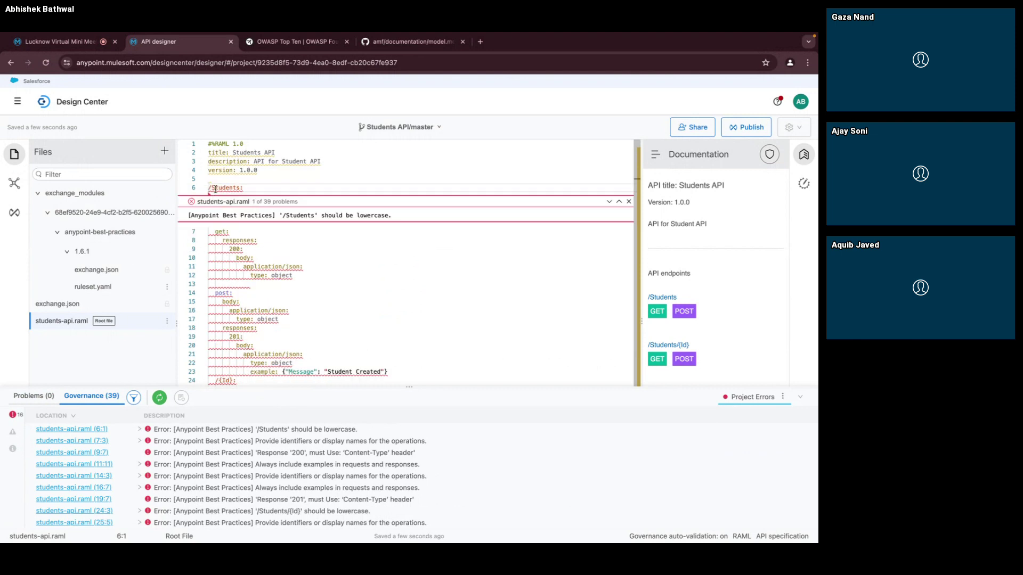
key("BackSpace")
type("s")
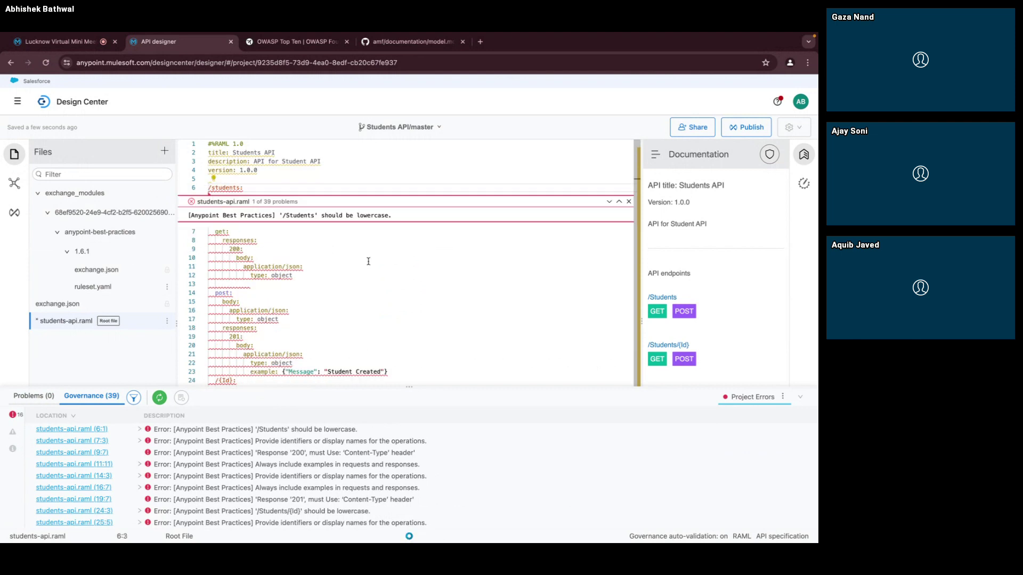
left_click(368, 263)
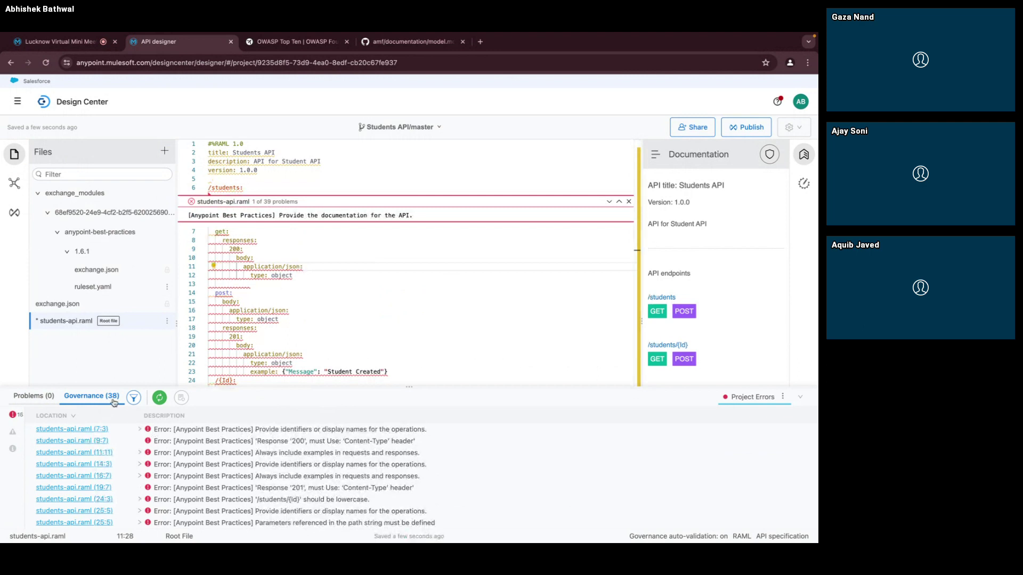
Step: Review the remaining governance errors in an enlarged issues list, and collapse that list and the project's file list
scroll(269, 485, "down", 3)
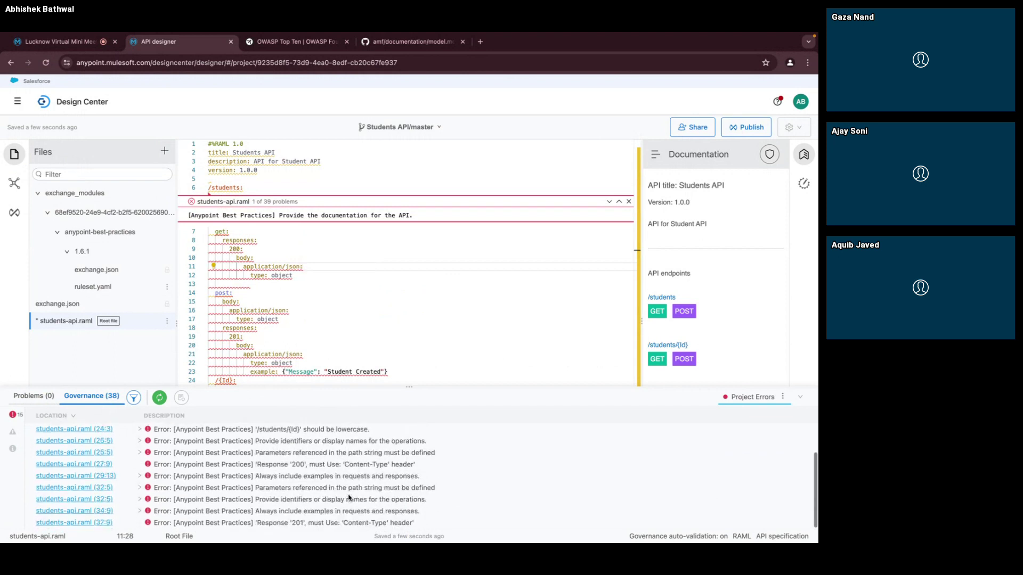
scroll(328, 465, "up", 3)
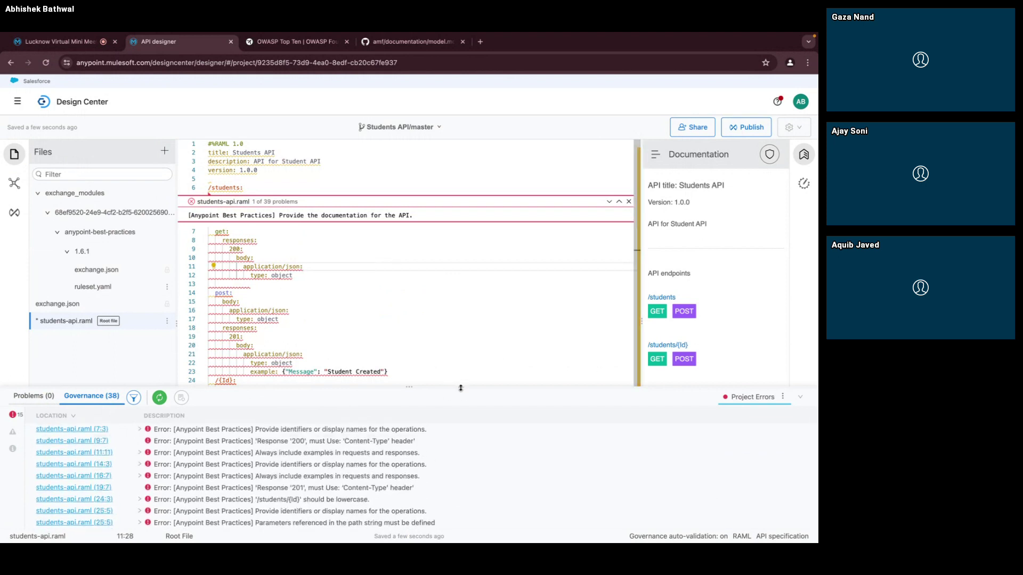
left_click_drag(461, 388, 460, 358)
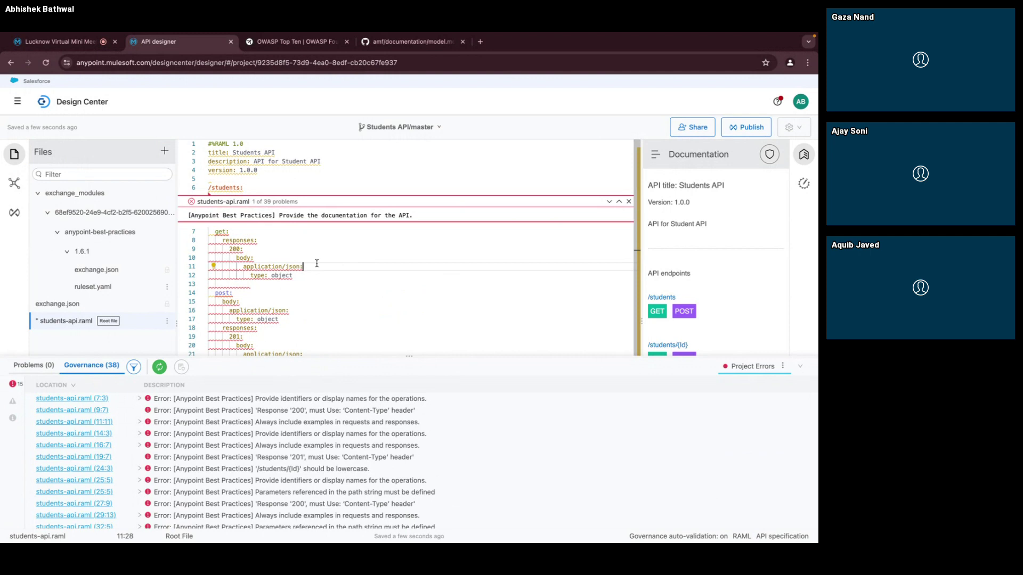
left_click(362, 283)
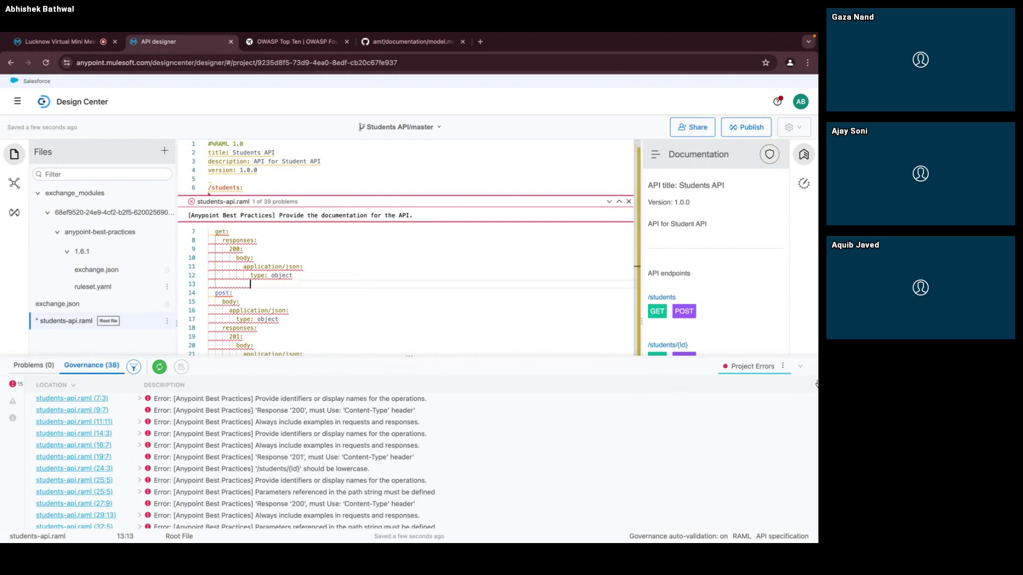
left_click(801, 366)
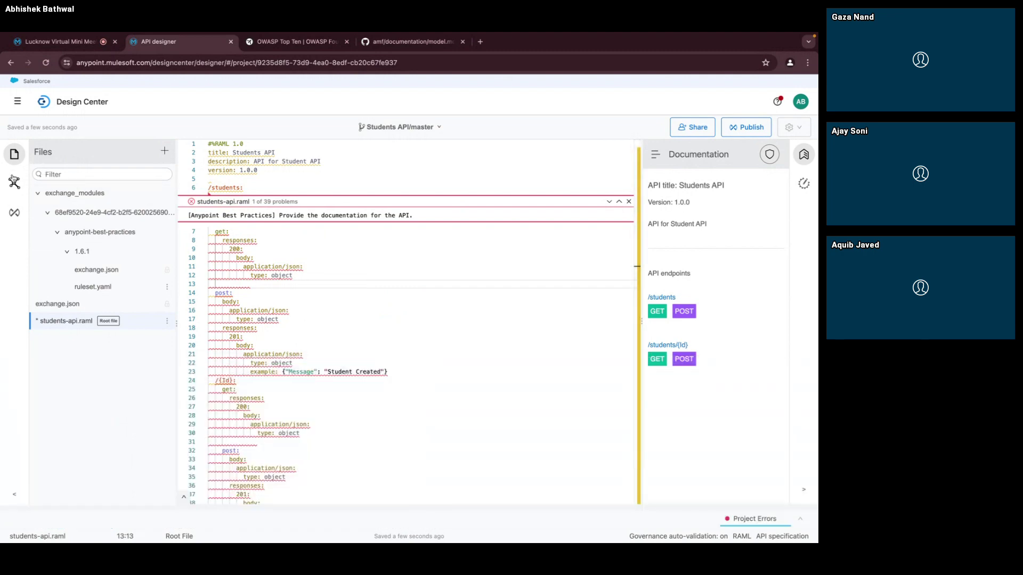
left_click(15, 155)
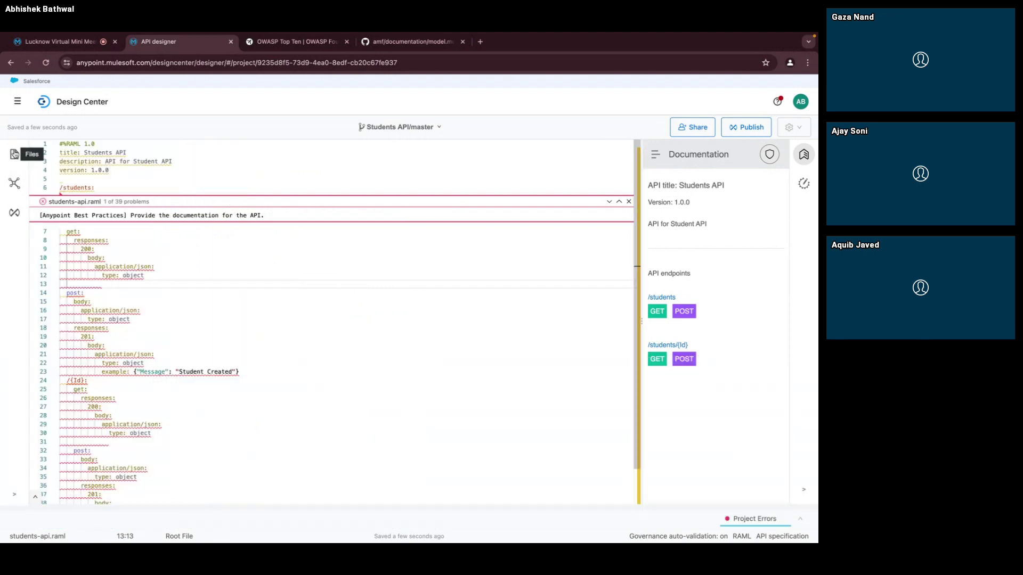
Step: Leave the Students API project for the Design Center project list and go to Exchange's assets
left_click(17, 105)
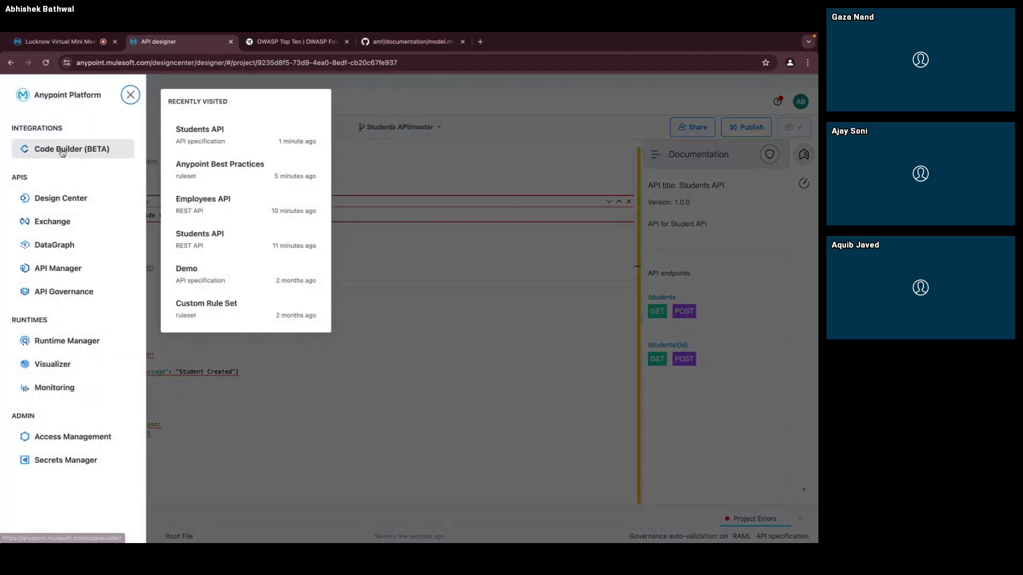
left_click(67, 206)
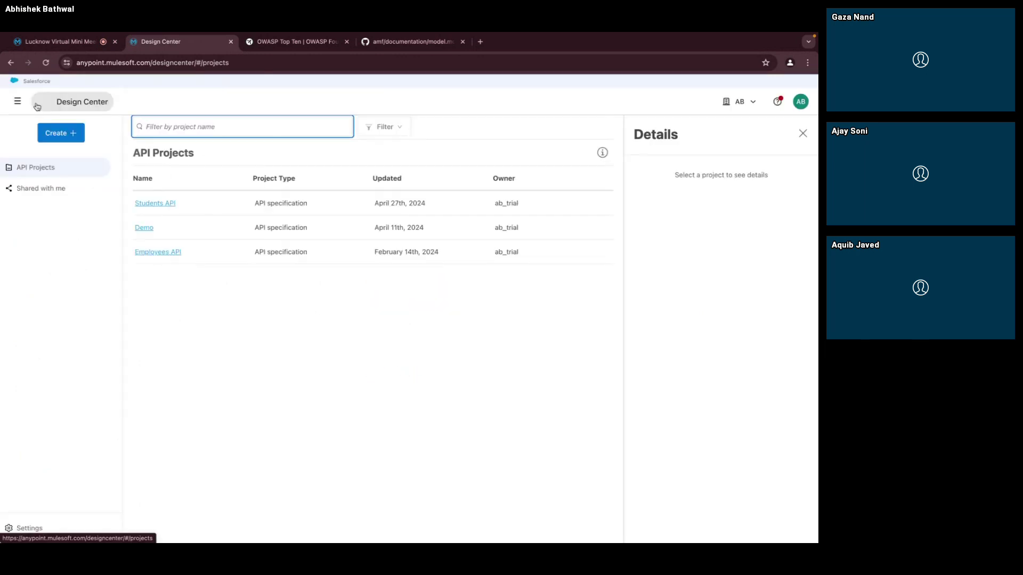
left_click(18, 103)
left_click(68, 228)
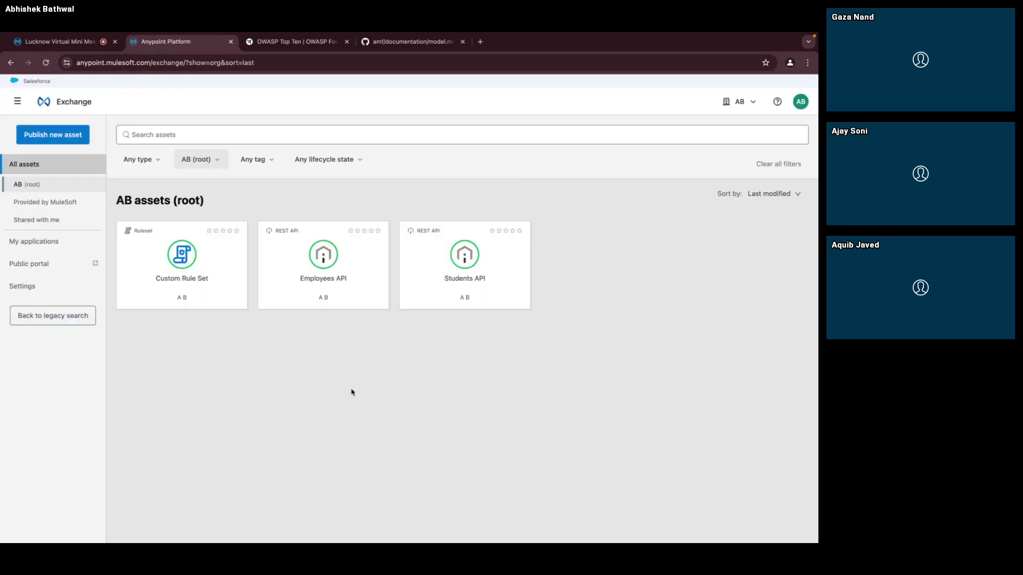
Step: Examine the form for publishing a new Exchange asset with the asset type set to Ruleset, and leave it without publishing
left_click(57, 135)
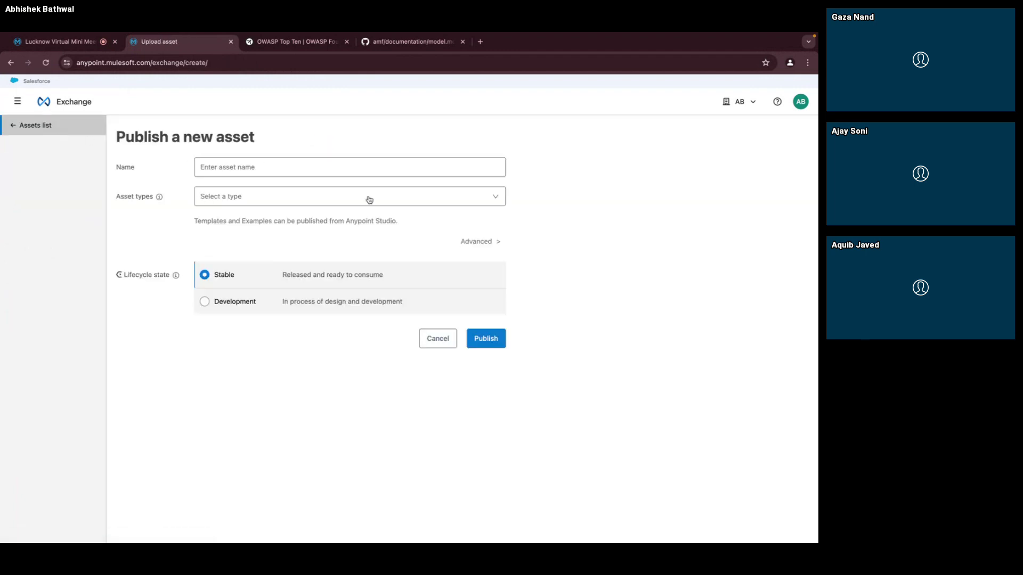
left_click(487, 200)
scroll(354, 281, "down", 2)
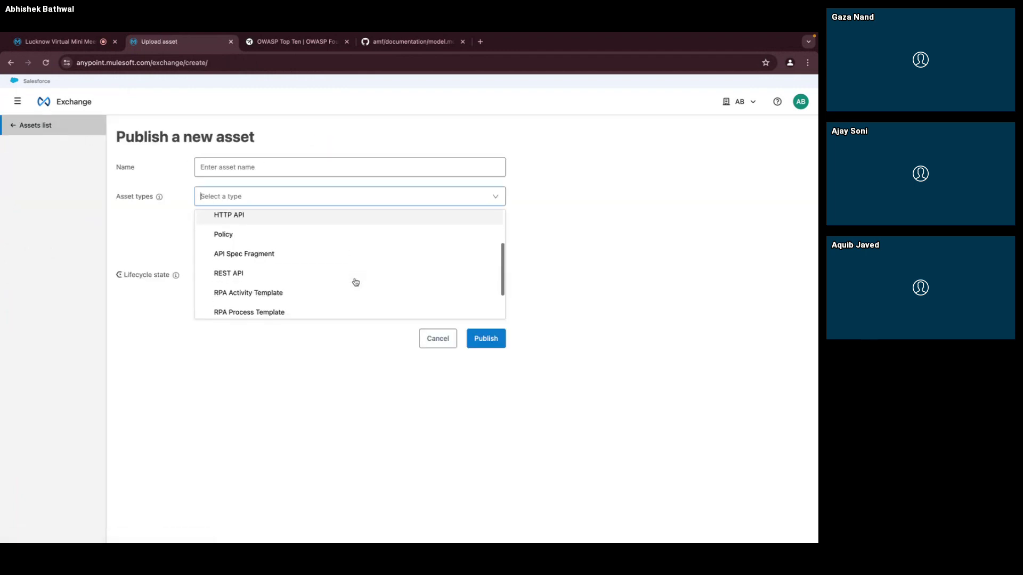
scroll(276, 280, "down", 3)
left_click(238, 292)
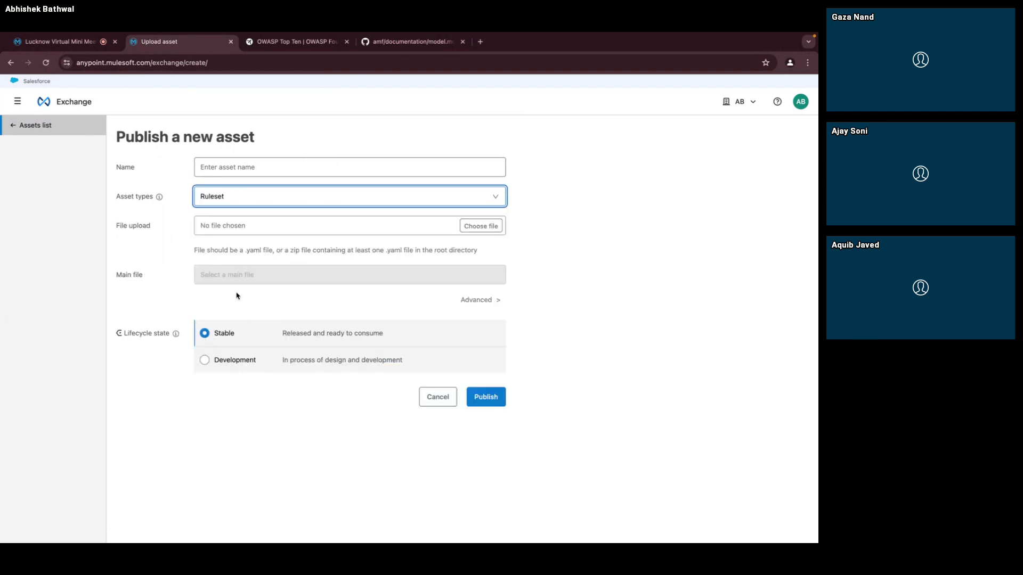
left_click(379, 168)
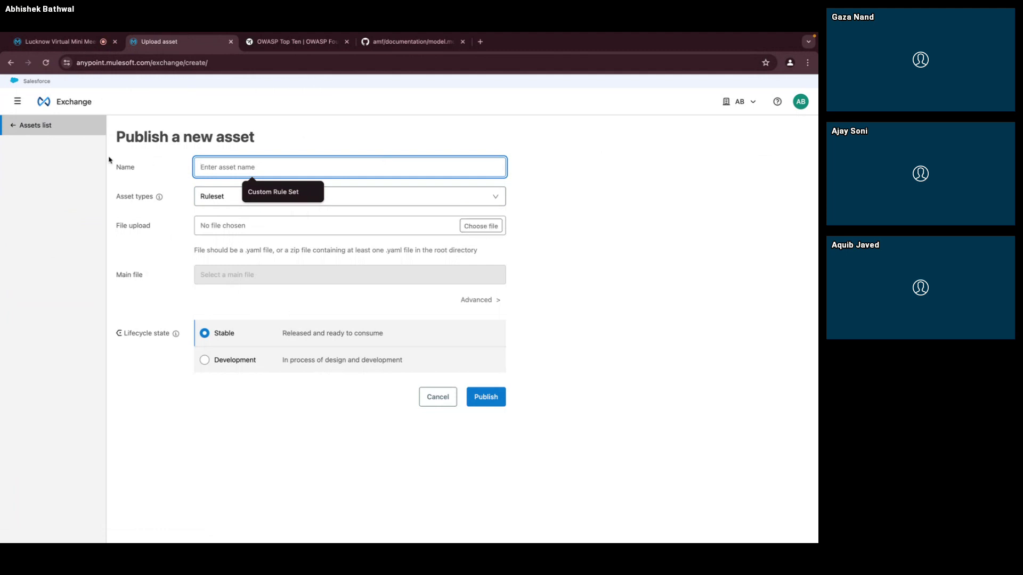
left_click(10, 131)
Step: View the Custom Rule Set asset's page in Exchange and return to the assets list
left_click(172, 277)
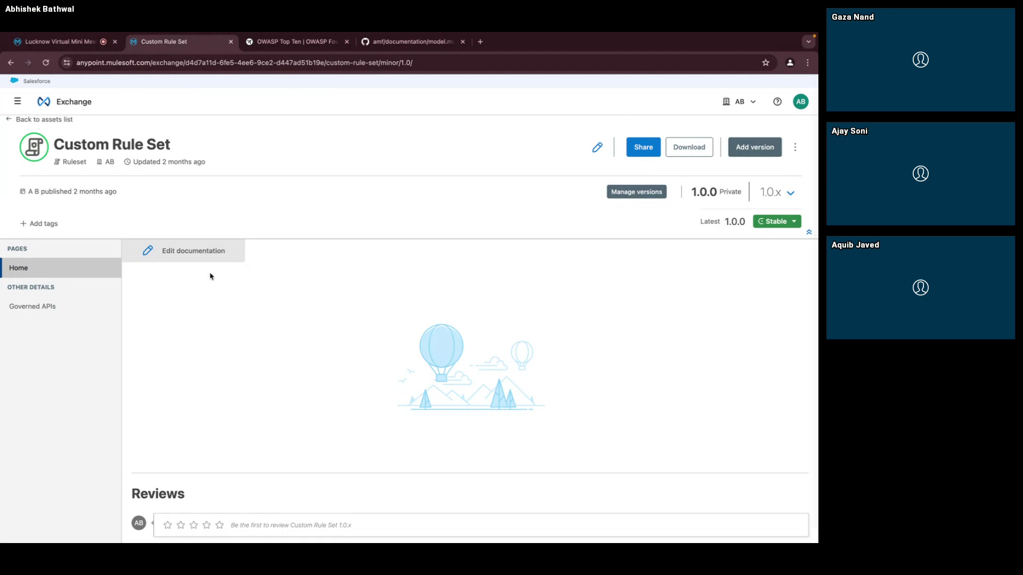
left_click(12, 119)
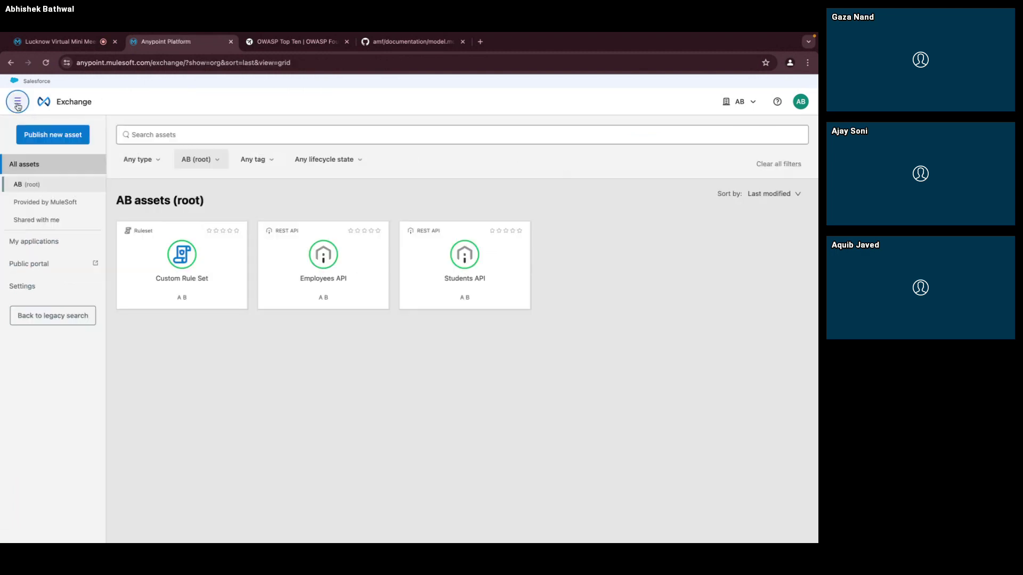
Step: Go to Design Center, open the Demo API specification project and show its files
left_click(17, 102)
left_click(65, 205)
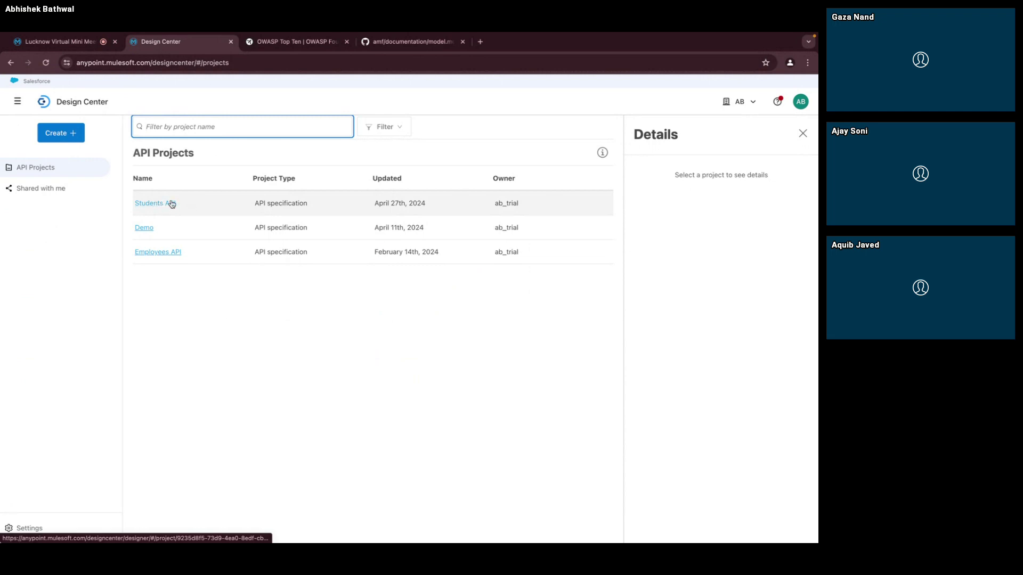
left_click(148, 229)
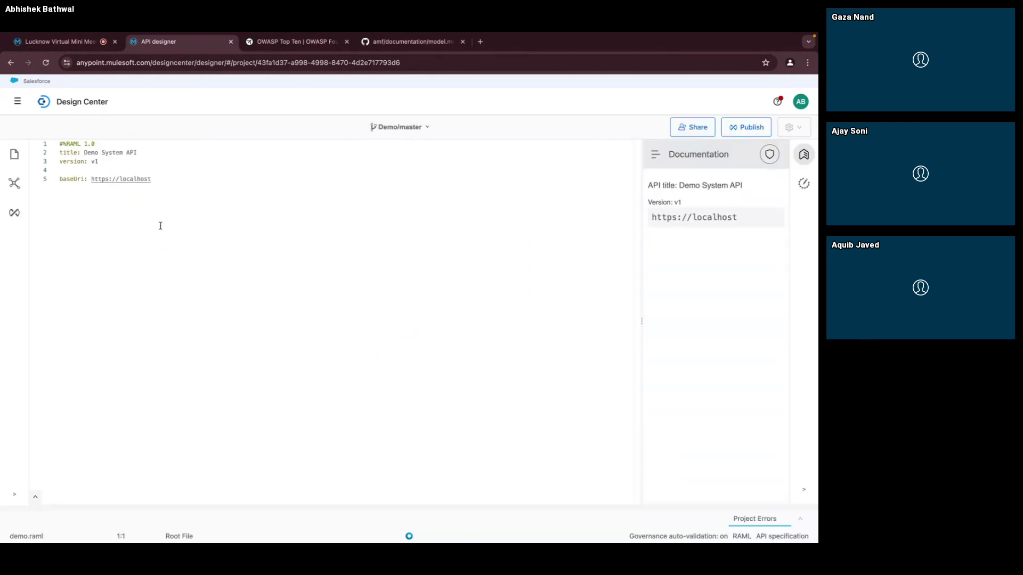
left_click(14, 156)
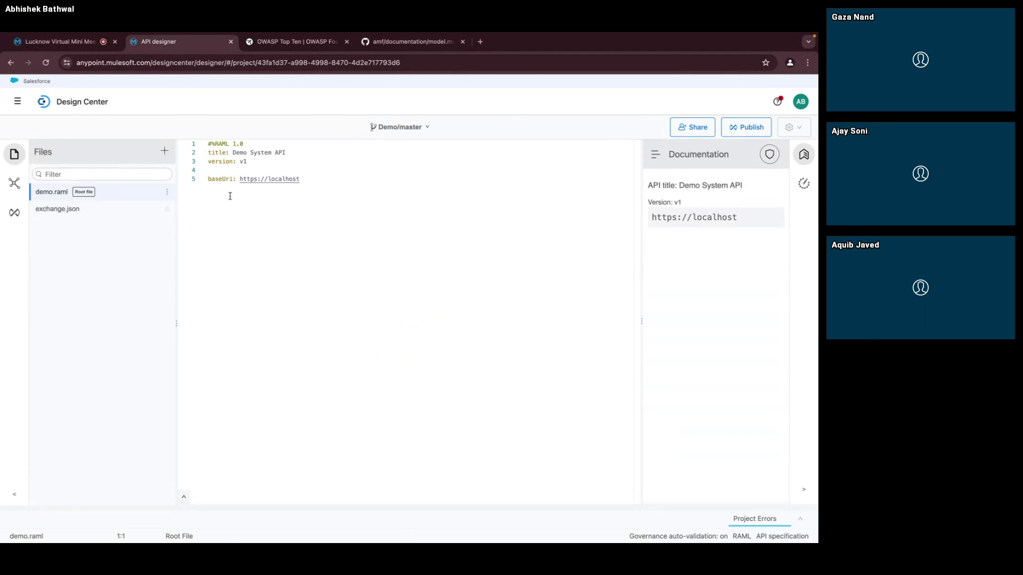
left_click(286, 153)
key("BackSpace")
key("BackSpace")
key("BackSpace")
key("BackSpace")
key("BackSpace")
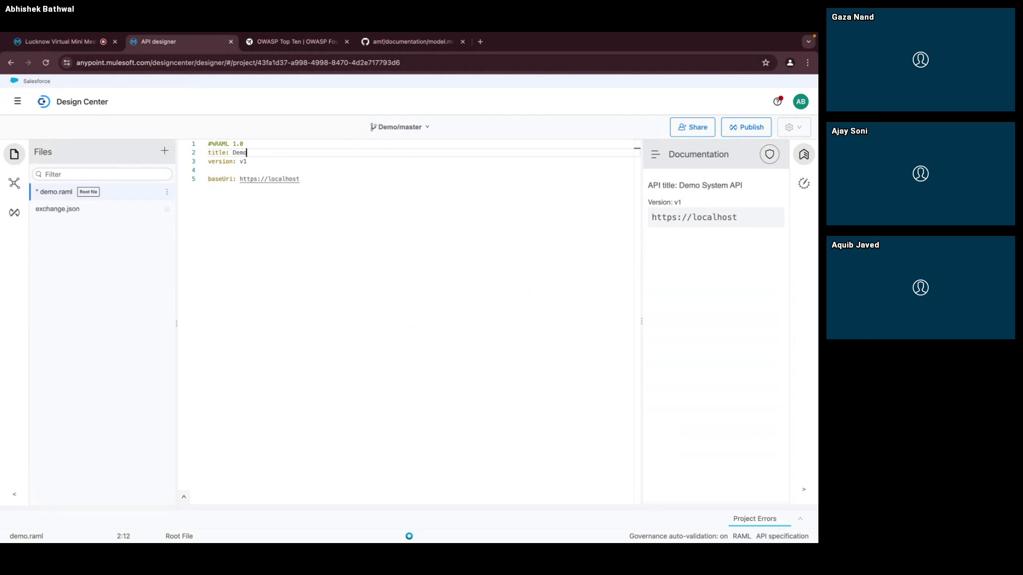
key("BackSpace")
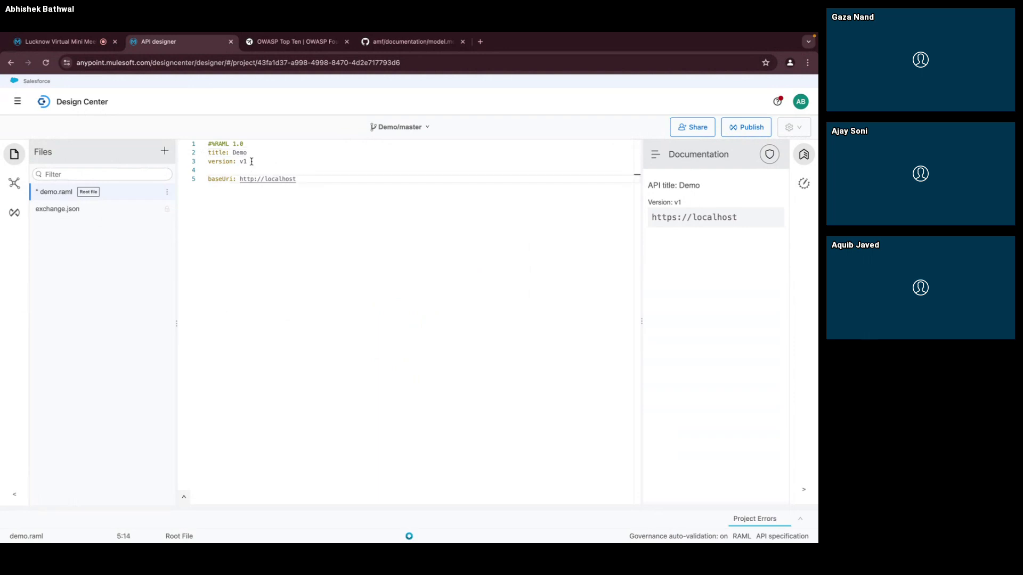
Step: Set the API version in demo.raml to 1.0.0
left_click(251, 161)
key("BackSpace")
key("BackSpace")
type("1.0.0")
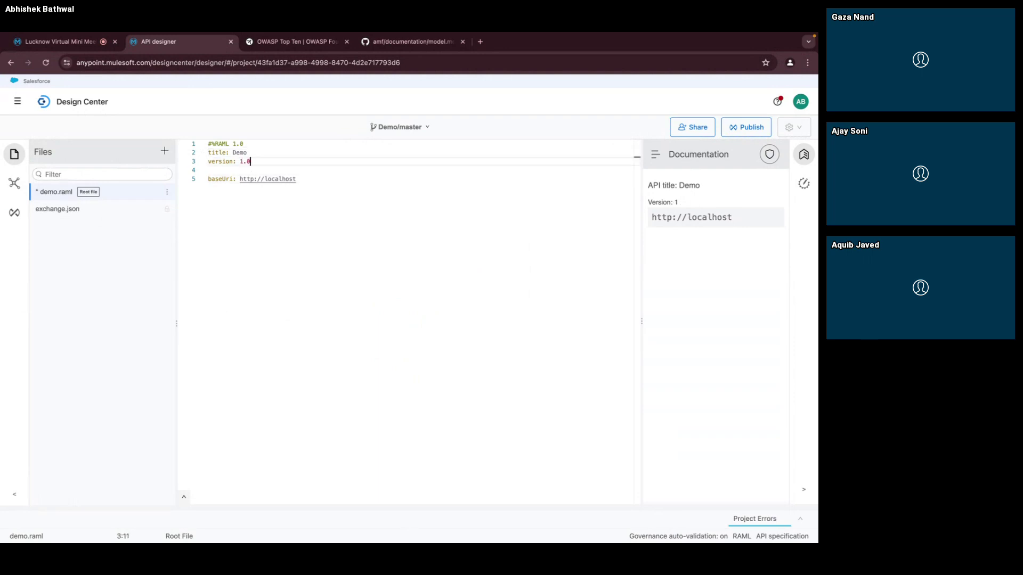
left_click(312, 255)
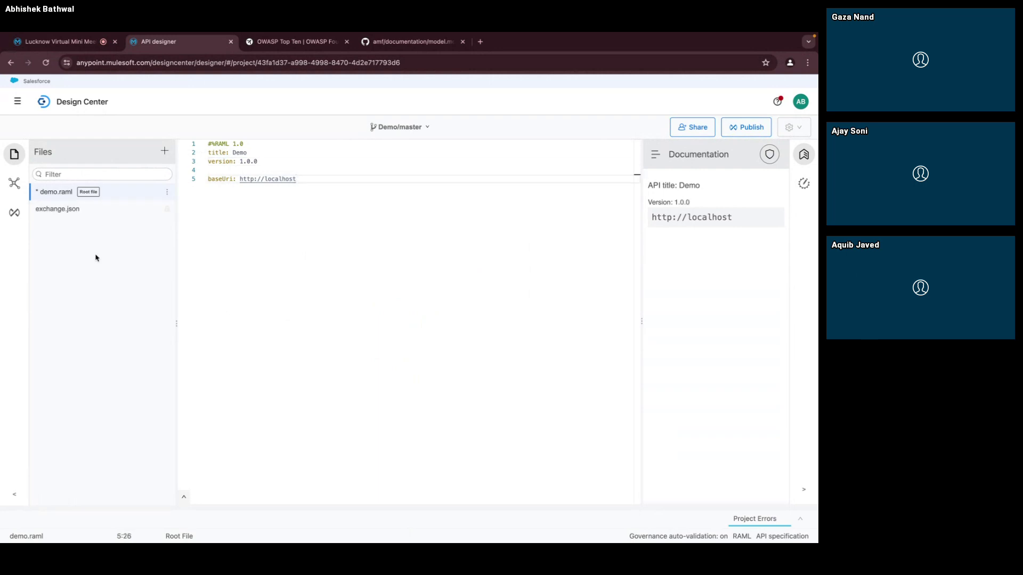
Step: Show the project errors and add the AB organization's Custom Rule Set, version 1.0.0, as a ruleset dependency of the project
left_click(800, 520)
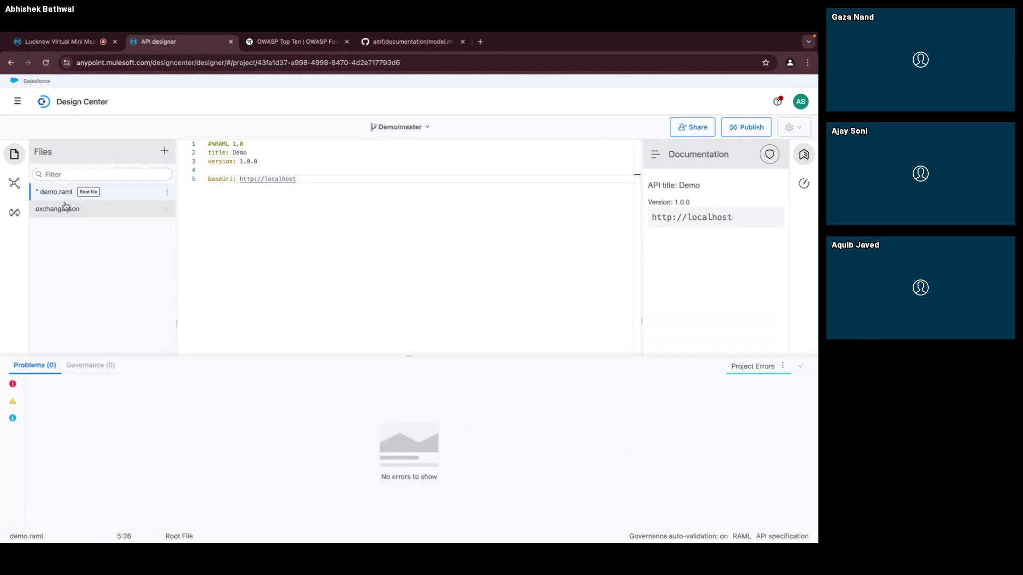
left_click(15, 183)
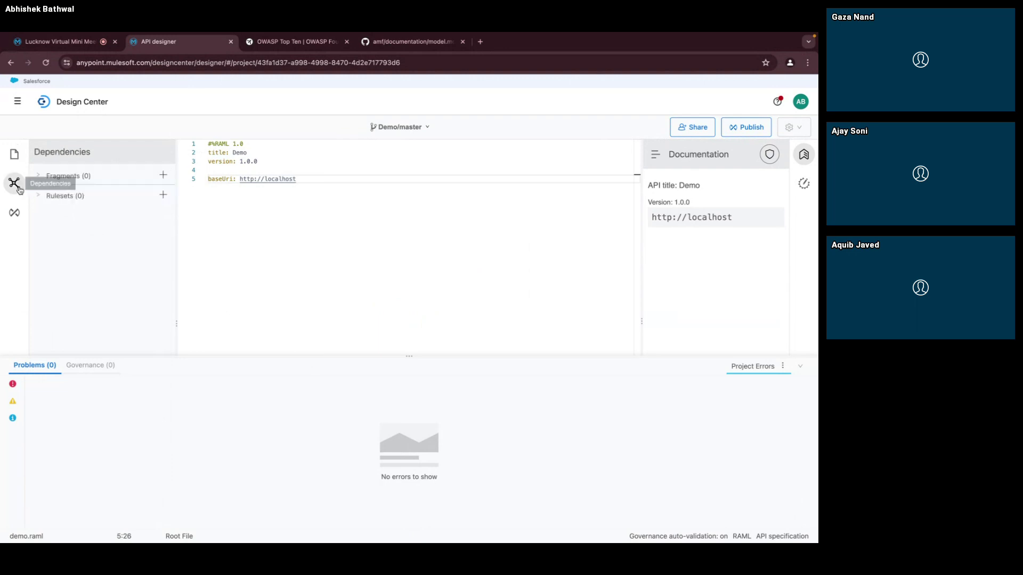
left_click(163, 195)
left_click(183, 236)
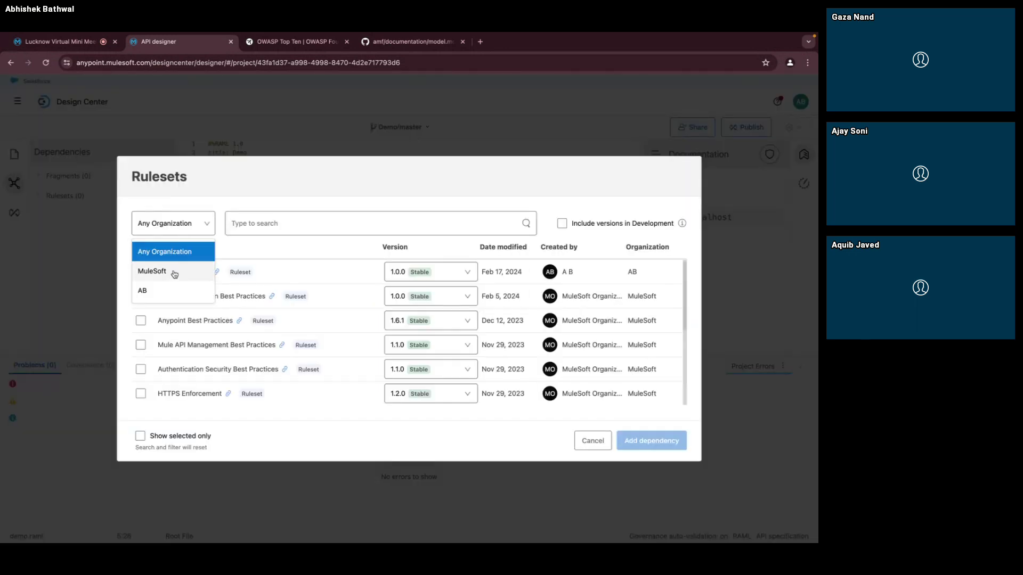
left_click(171, 291)
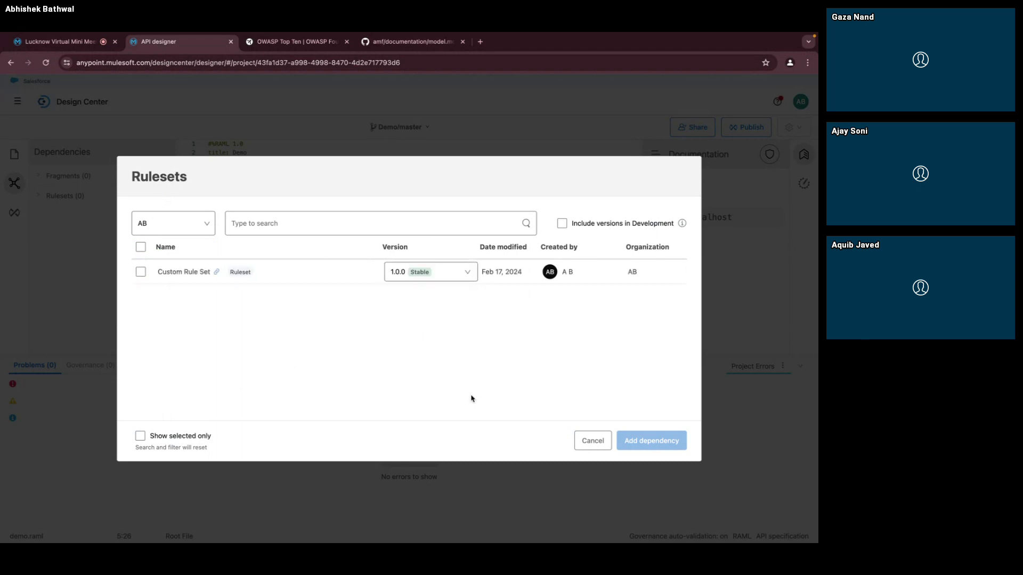
left_click(141, 272)
left_click(633, 442)
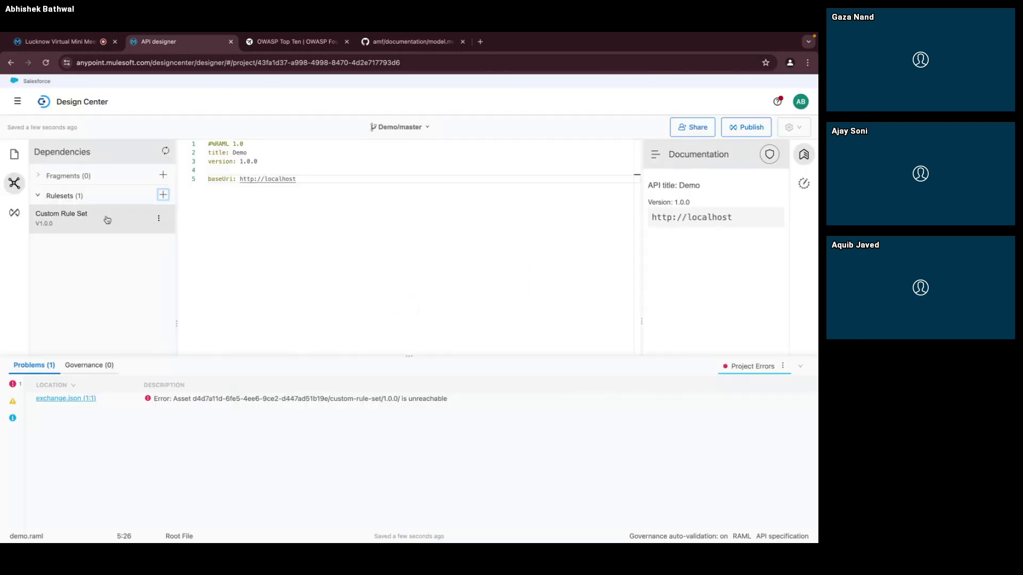
left_click(17, 159)
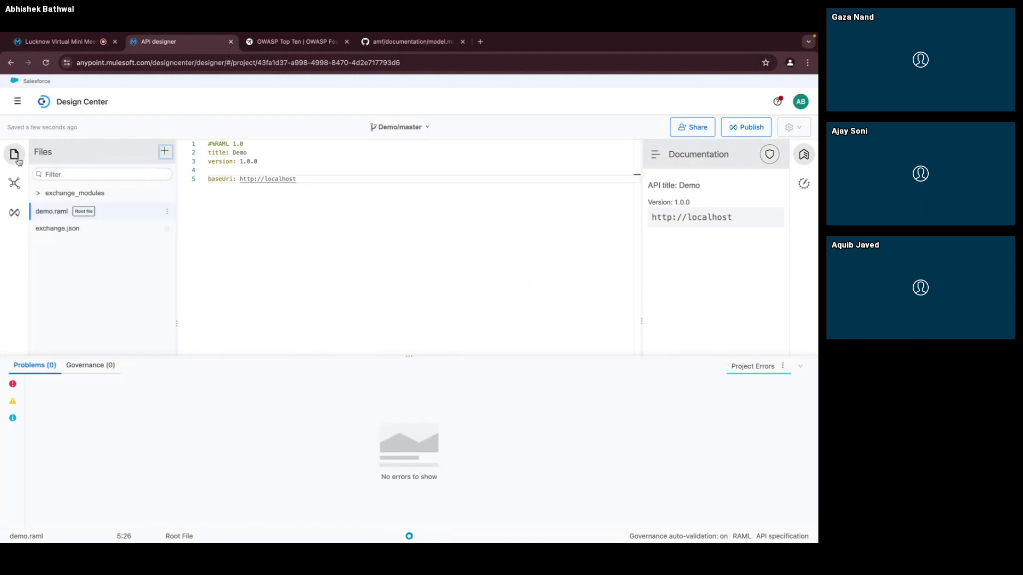
left_click(88, 367)
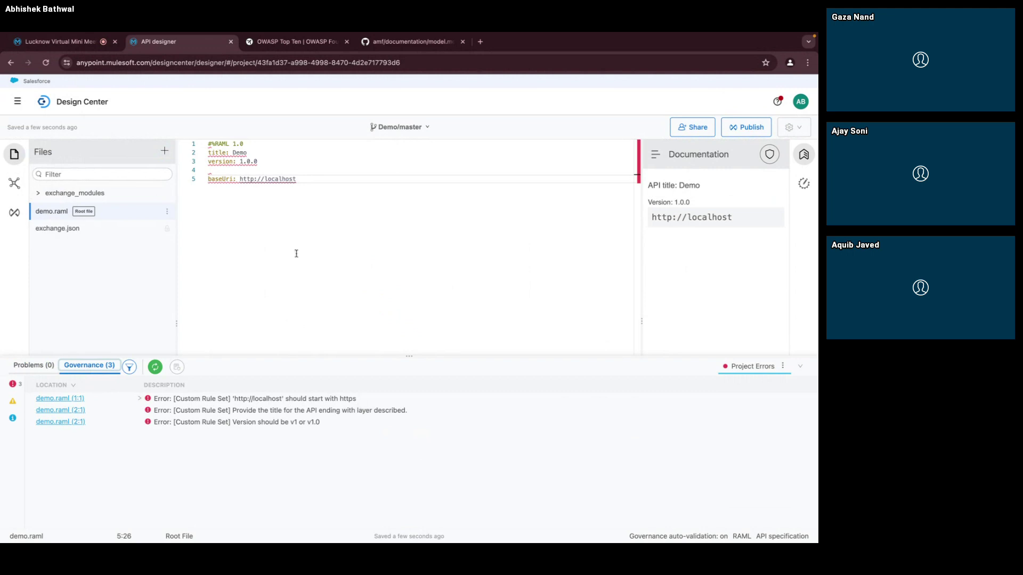
left_click(253, 180)
type("s")
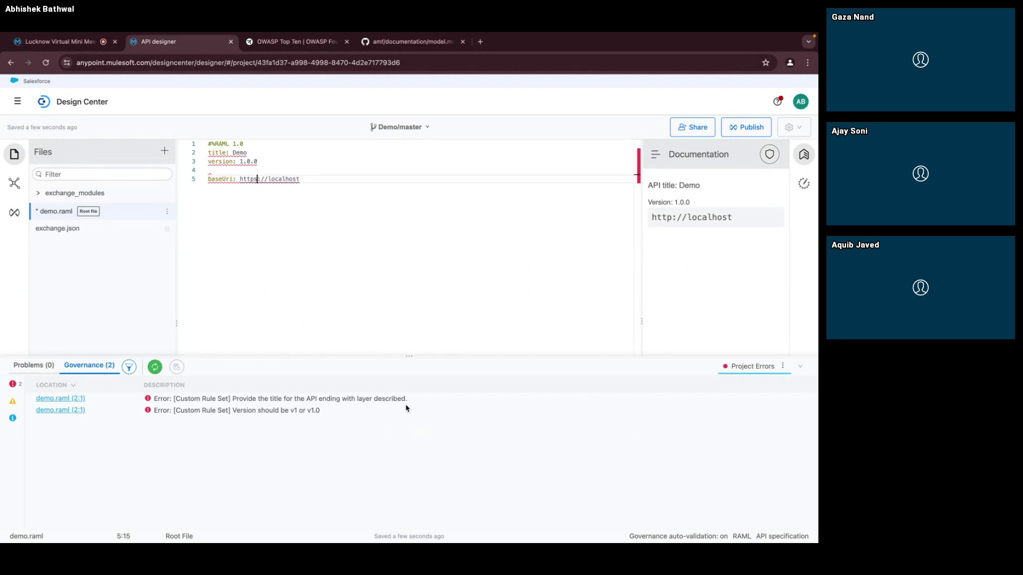
Step: Set the API title in demo.raml to Demo System API and its version to v1
left_click(250, 155)
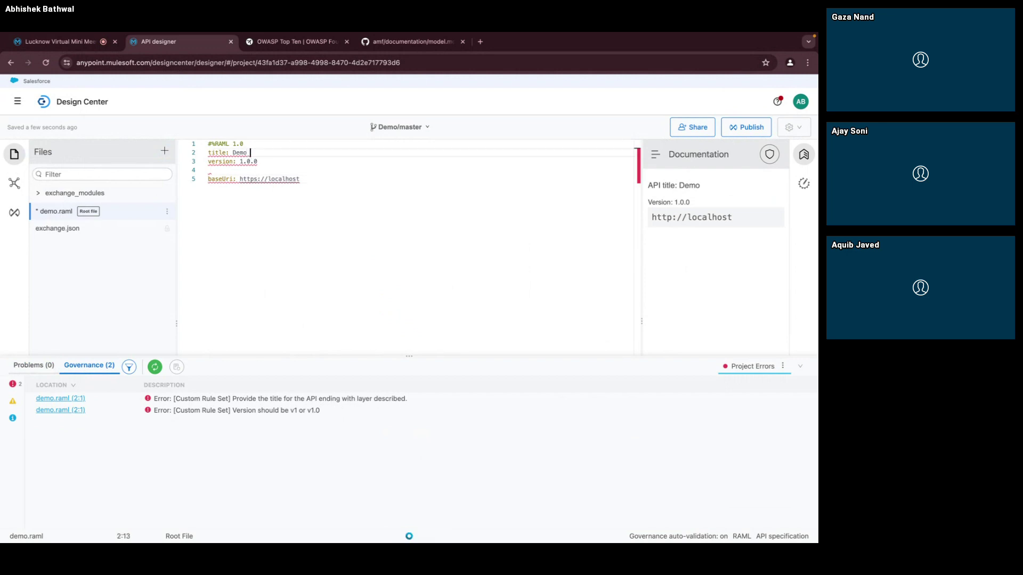
type("System API")
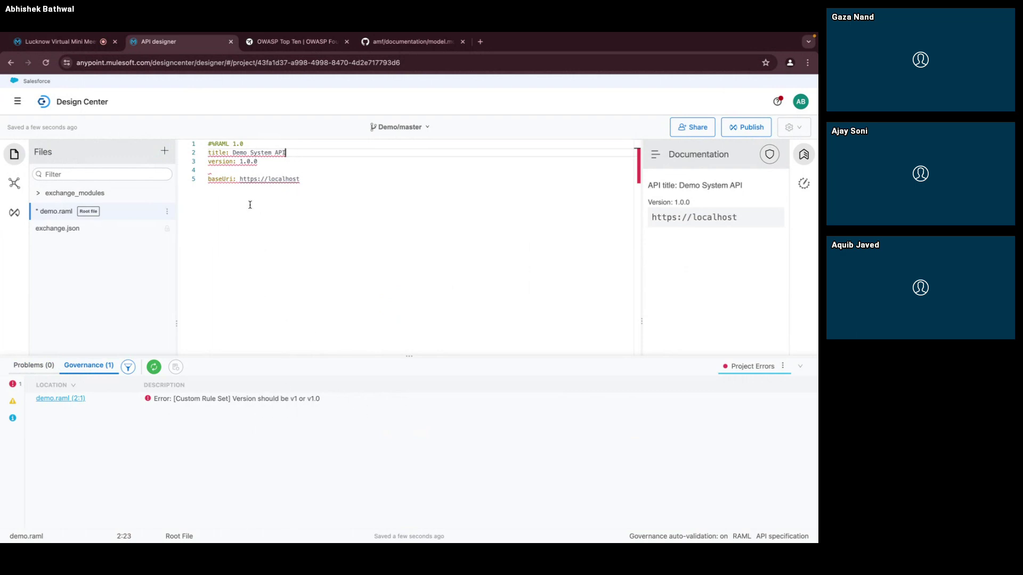
left_click_drag(259, 163, 238, 163)
key("BackSpace")
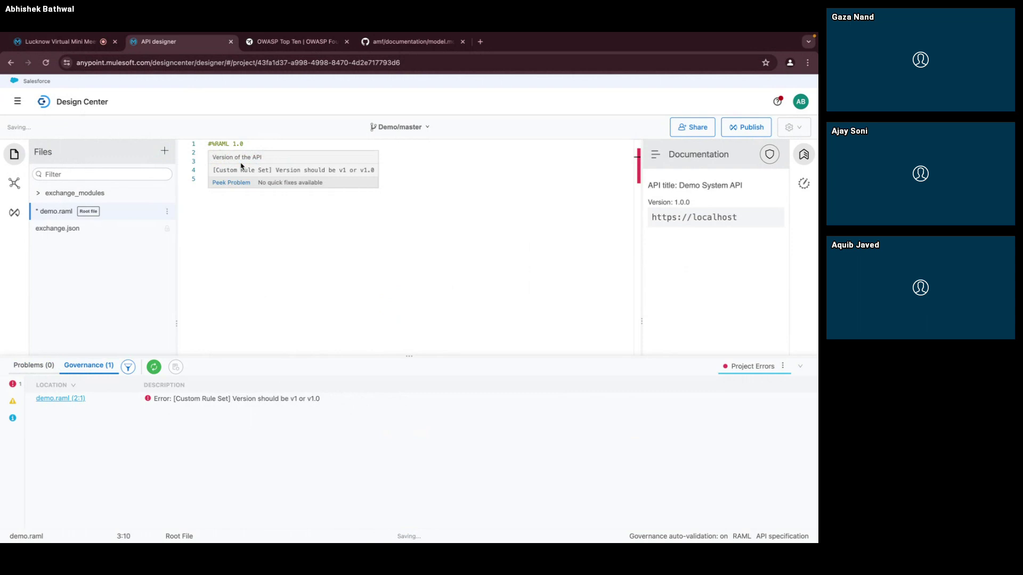
type("v1")
left_click(378, 231)
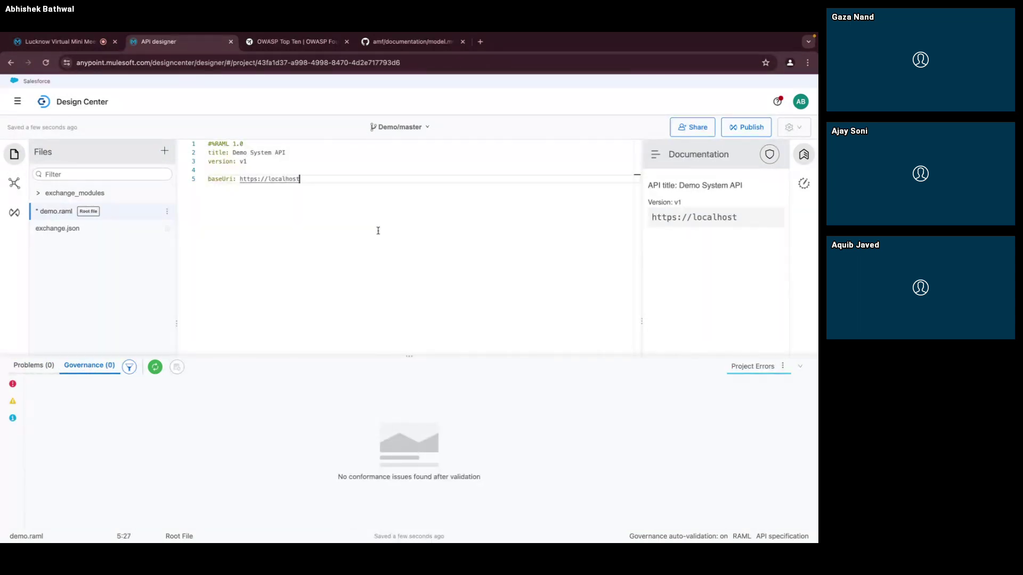
Step: View the dependencies in exchange.json, return to demo.raml and check the project's problems list
left_click(66, 229)
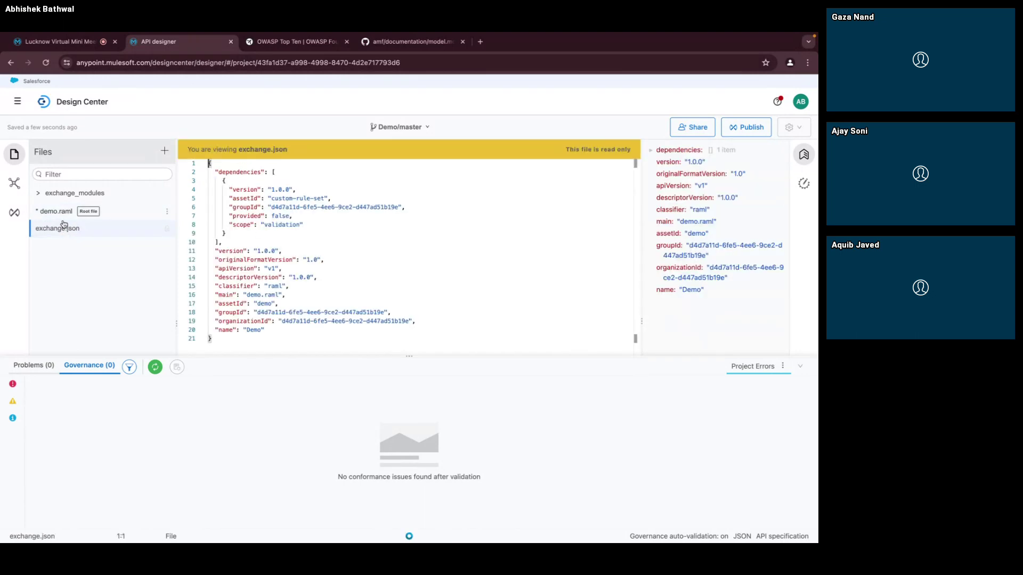
left_click(63, 218)
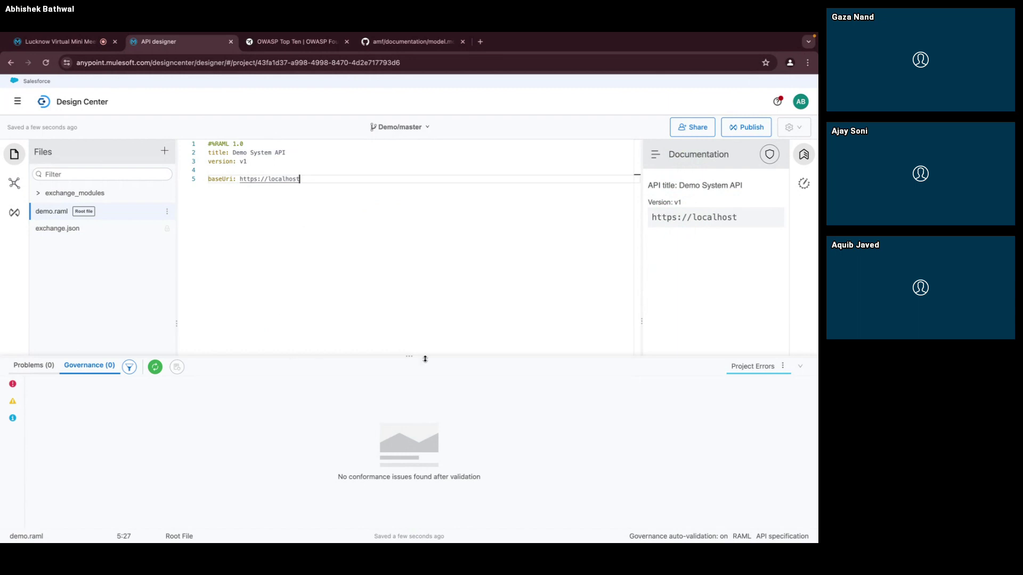
left_click(46, 366)
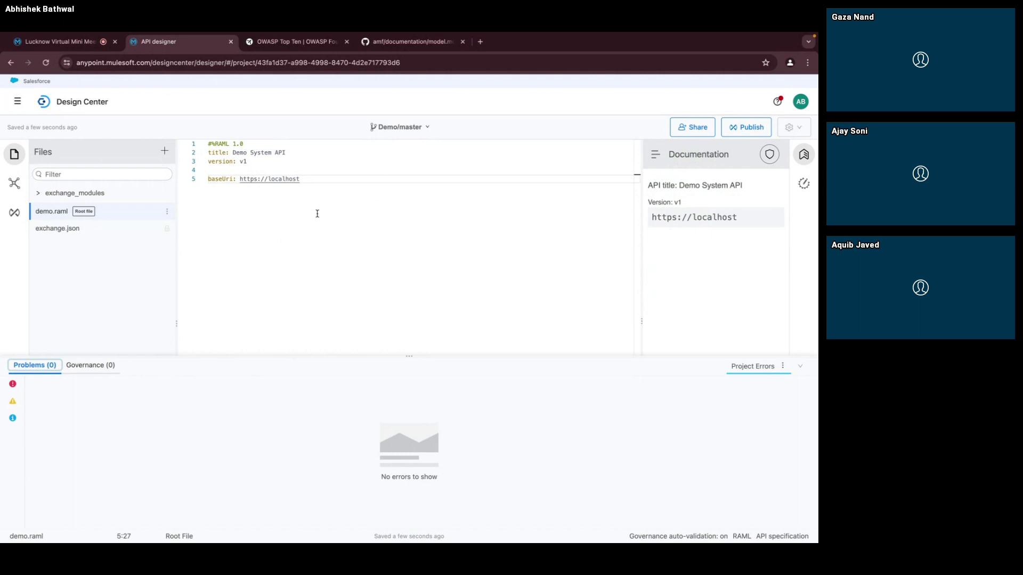
Step: View the API Governance console overview and go to the Anypoint Platform home page
left_click(18, 101)
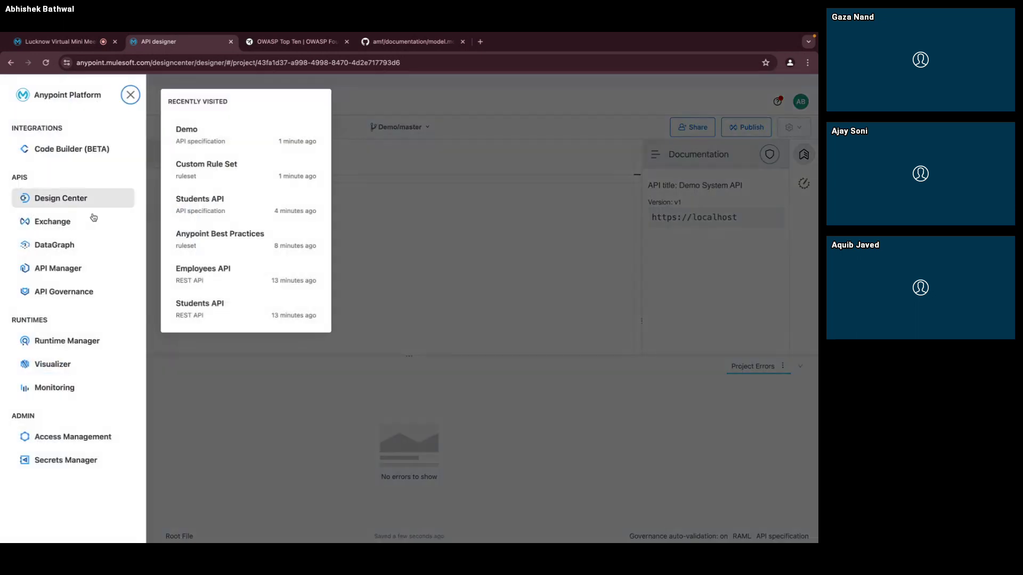
left_click(87, 296)
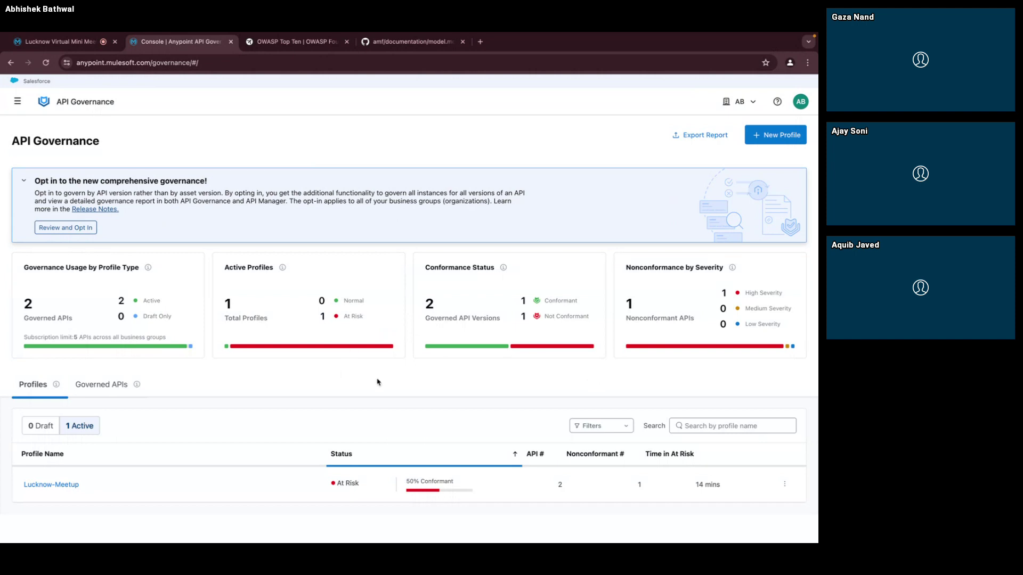
left_click(18, 102)
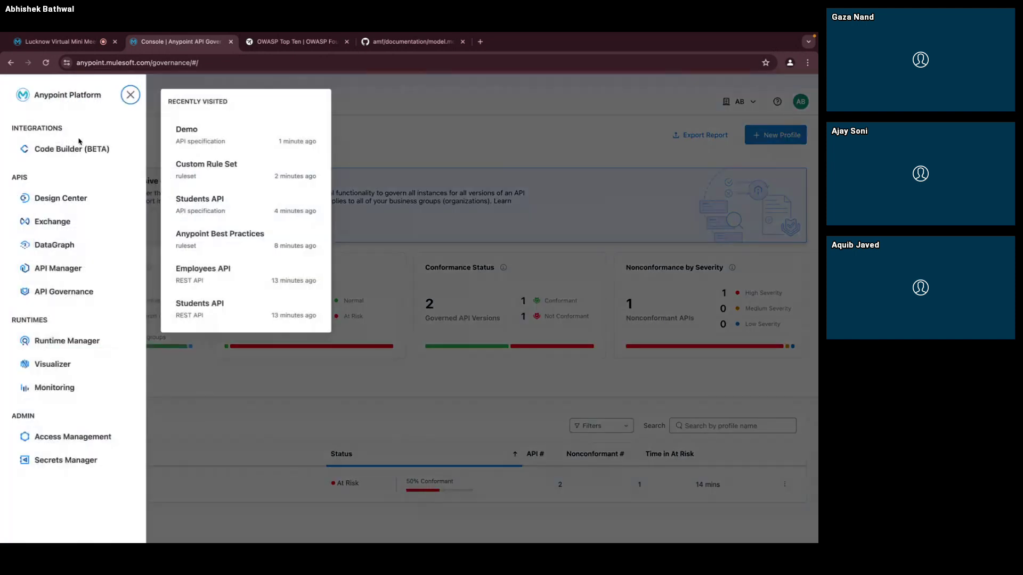
left_click(70, 101)
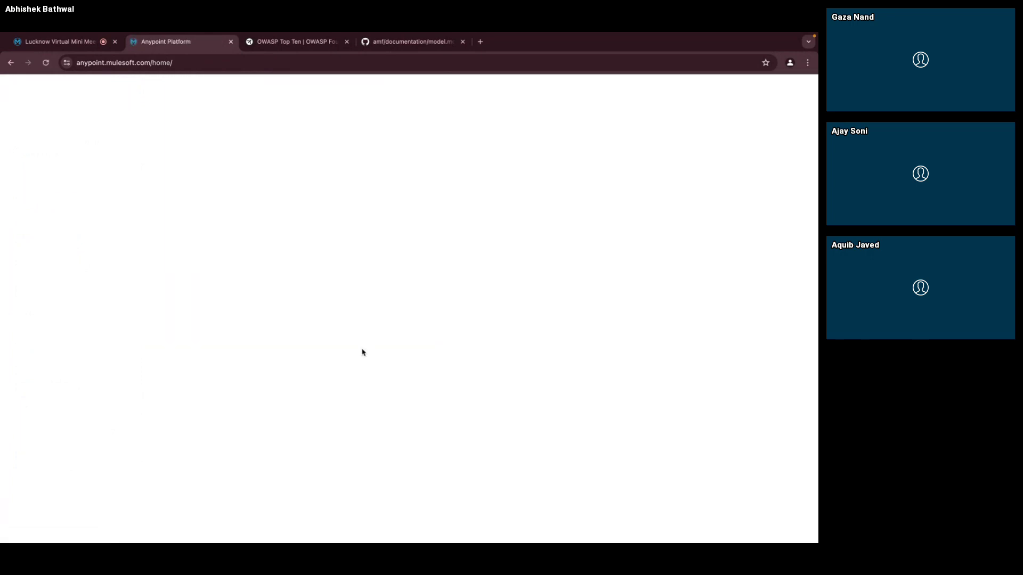
Step: Open ruleset.yaml from the API Governance folder in Visual Studio Code and review its validations from the beginning
key("ctrl+Left")
key("ctrl+Left")
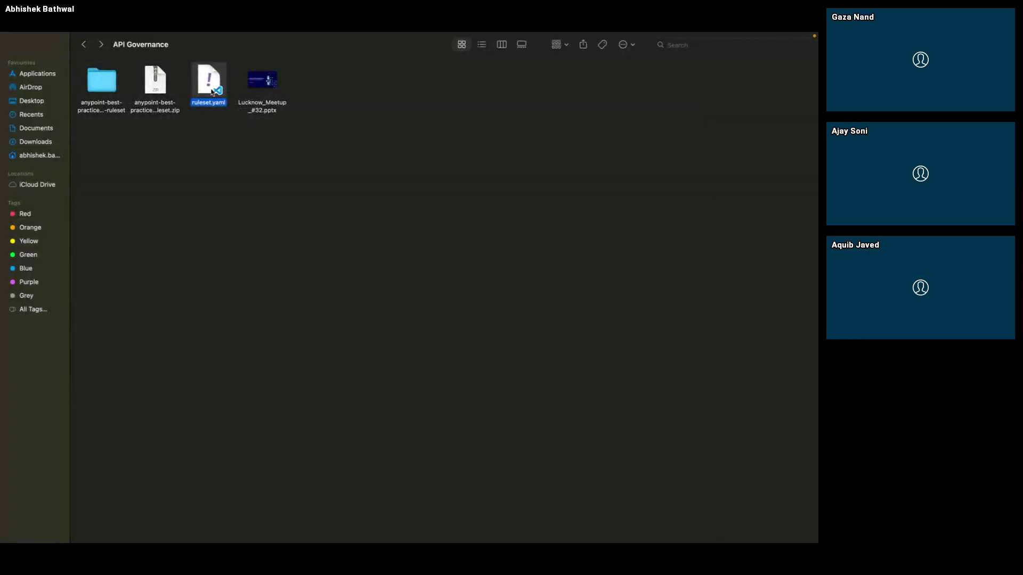
right_click(212, 91)
mouse_move(237, 90)
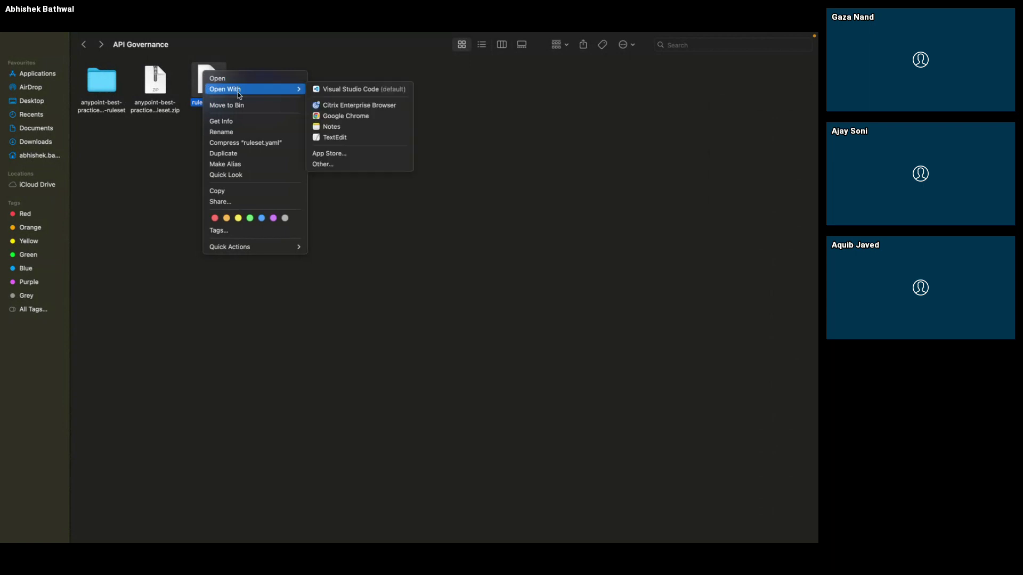
left_click(327, 92)
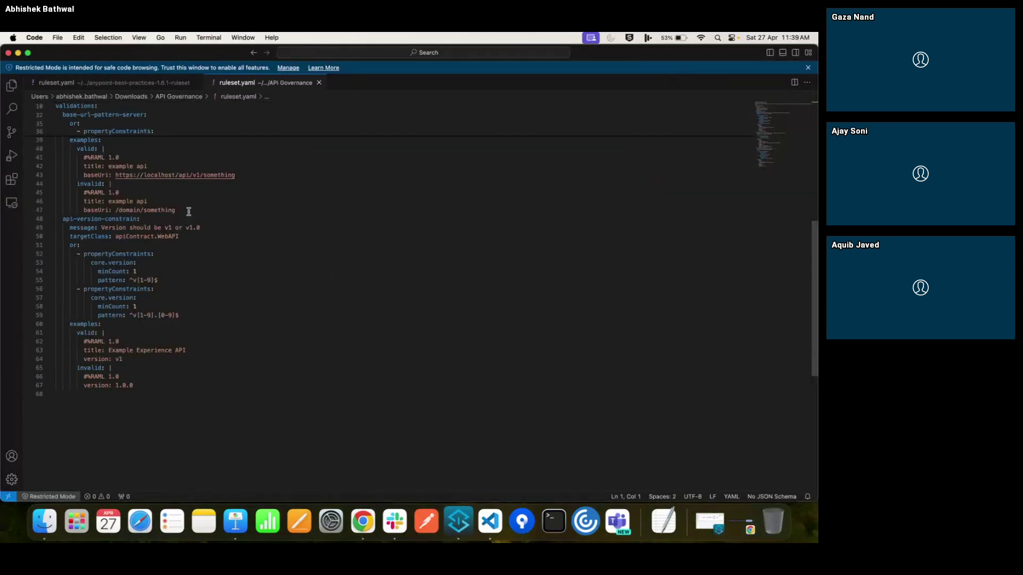
scroll(189, 212, "up", 10)
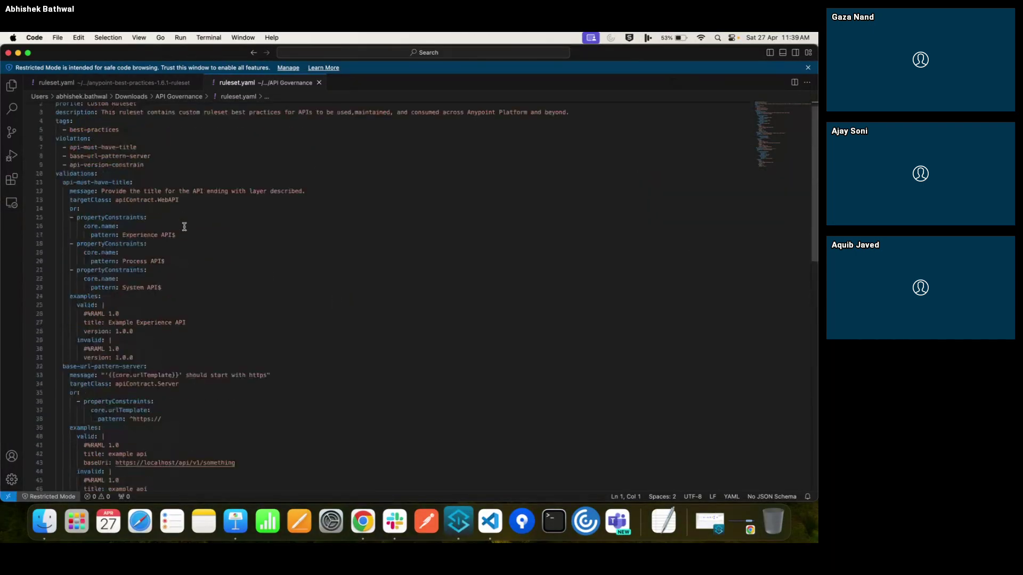
scroll(92, 159, "up", 1)
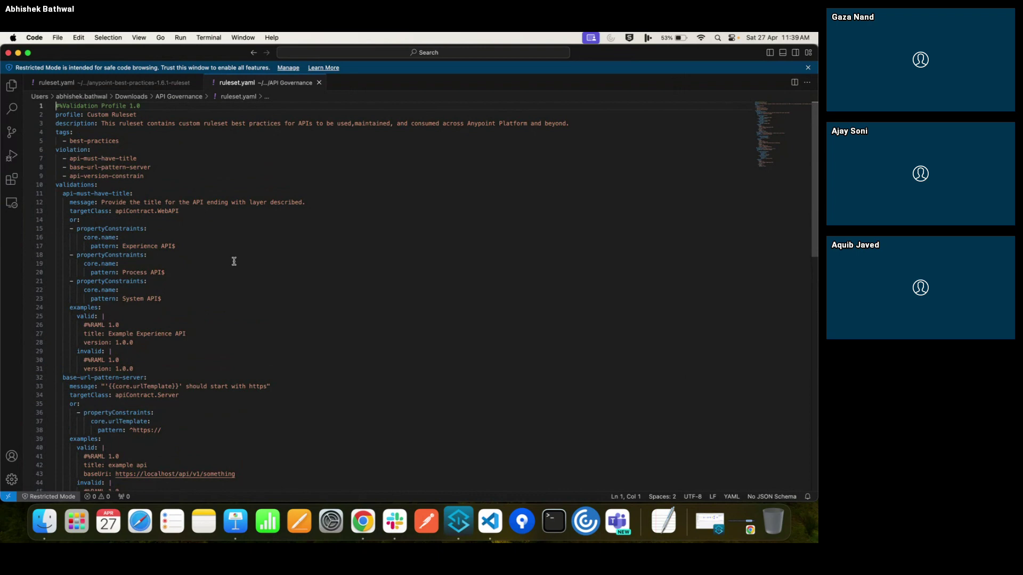
Step: Switch to the AMF model documentation on GitHub in the browser and go to the WebApi section from the table of contents
key("ctrl+Right")
key("ctrl+Right")
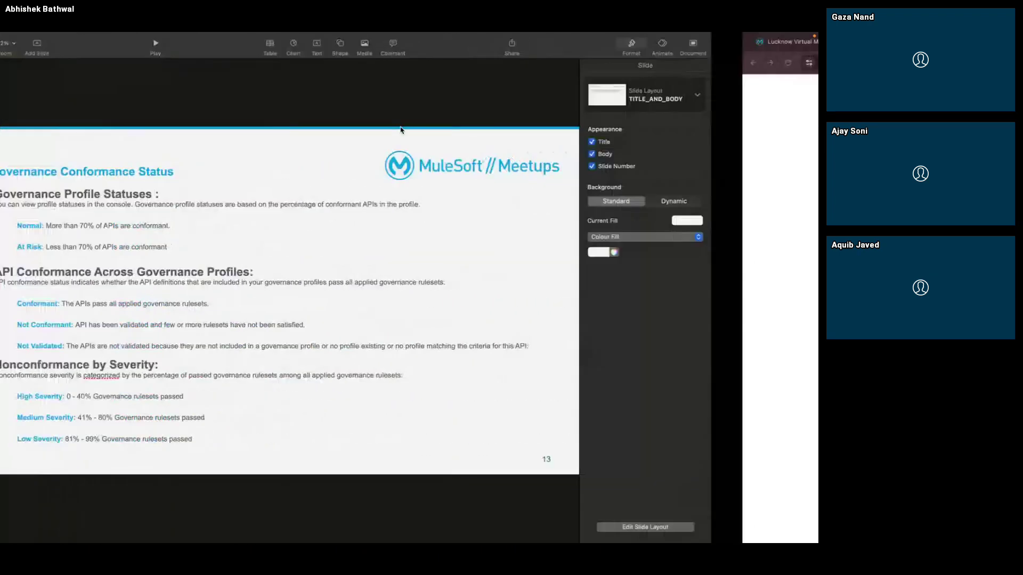
key("super+4")
scroll(396, 287, "up", 5)
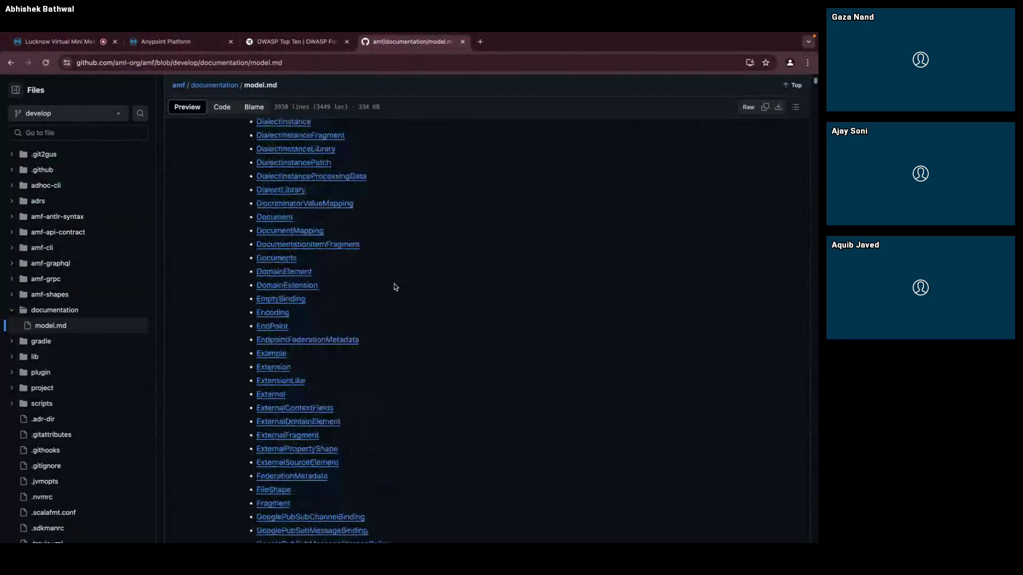
scroll(396, 287, "up", 15)
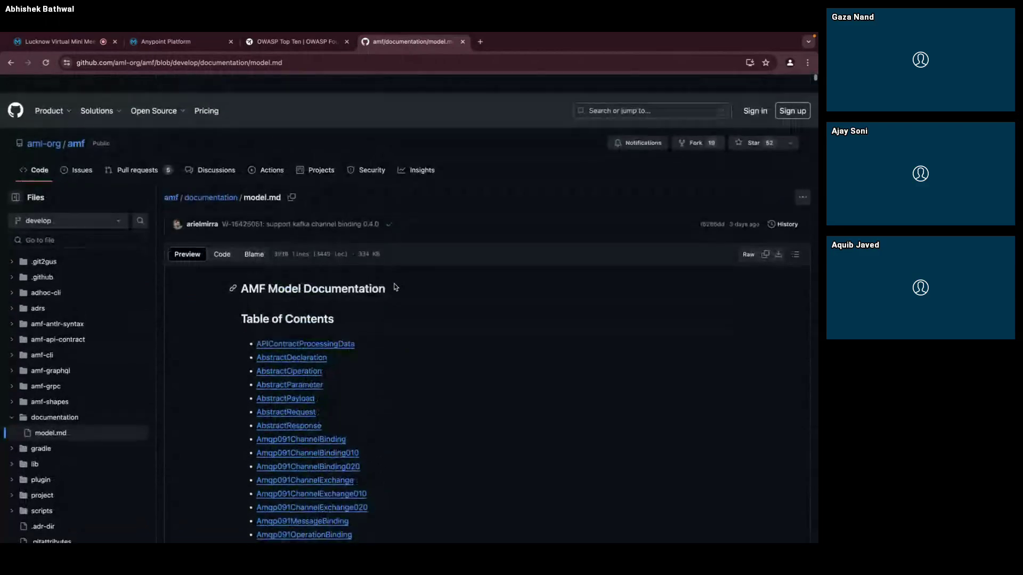
scroll(396, 286, "down", 15)
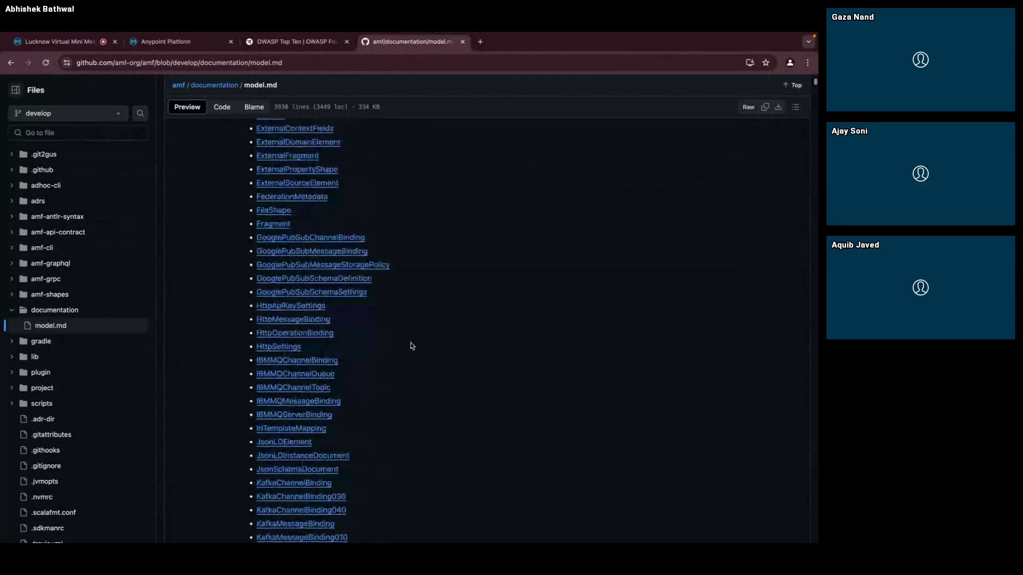
scroll(413, 346, "down", 20)
scroll(412, 342, "down", 5)
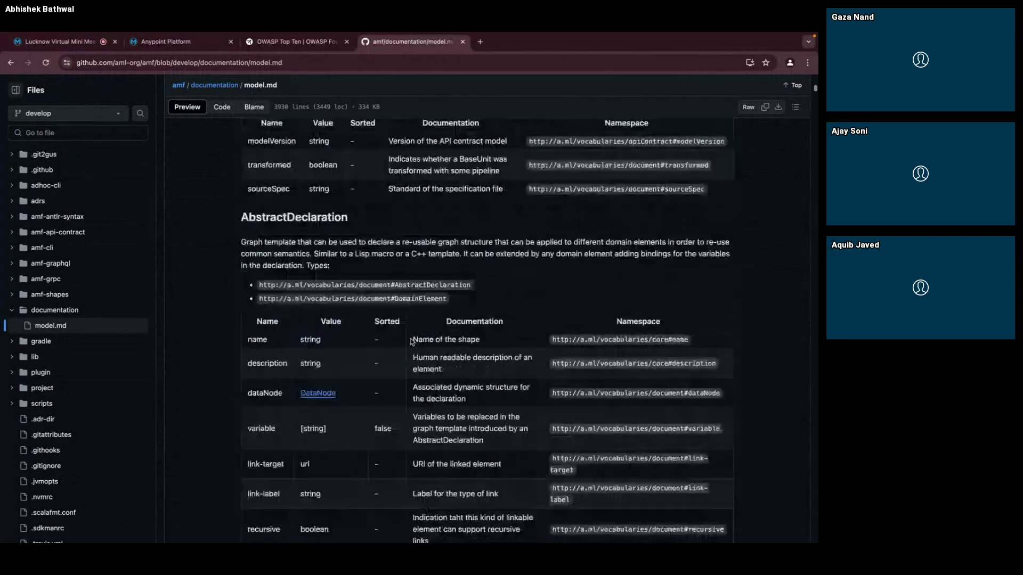
scroll(411, 299, "up", 5)
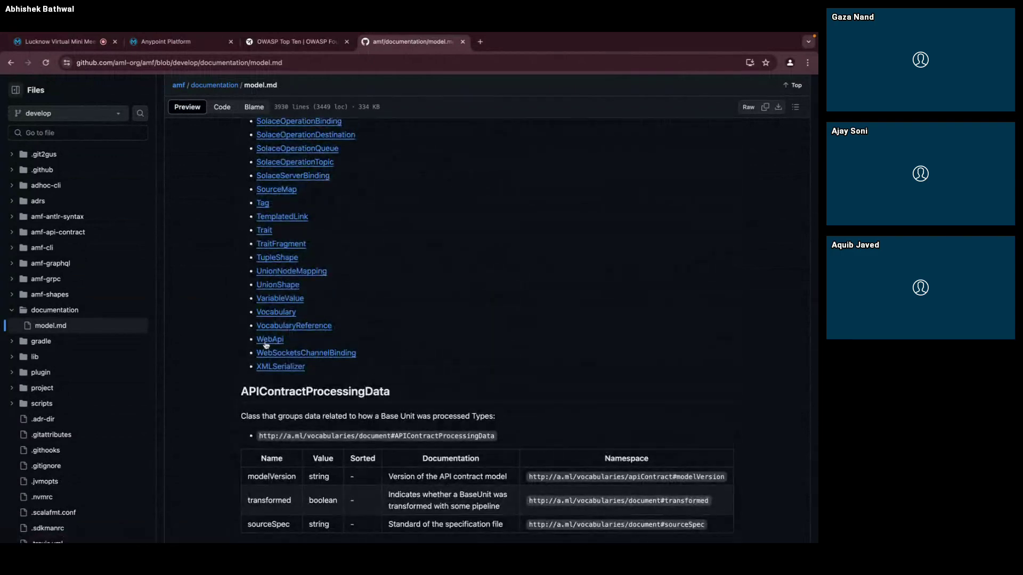
double_click(267, 344)
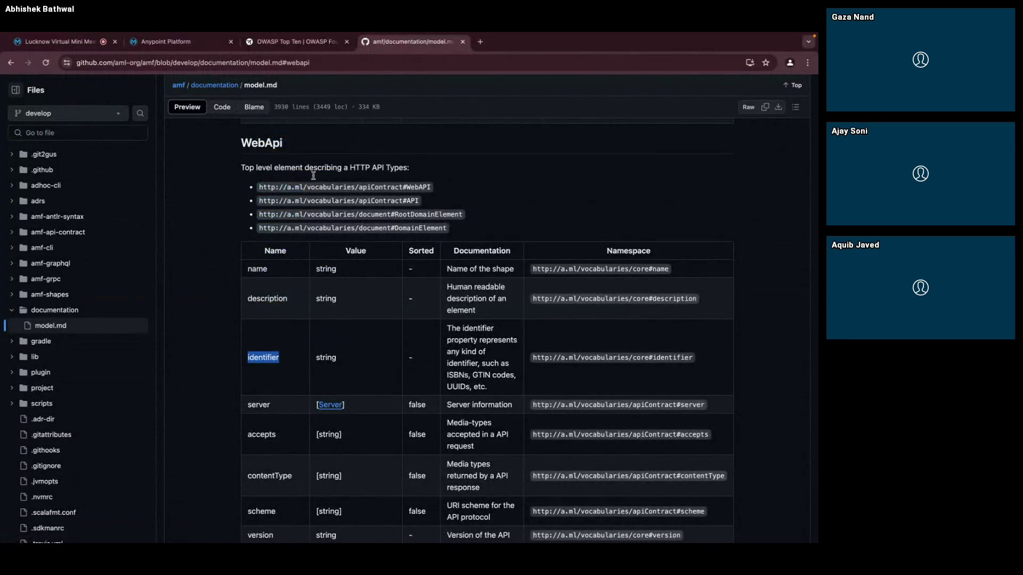
Step: Switch to the custom ruleset.yaml in Visual Studio Code and locate the apiContract.WebAPI target class of the api-must-have-title validation
scroll(361, 420, "down", 3)
key("ctrl+Left")
key("ctrl+Left")
key("ctrl+Left")
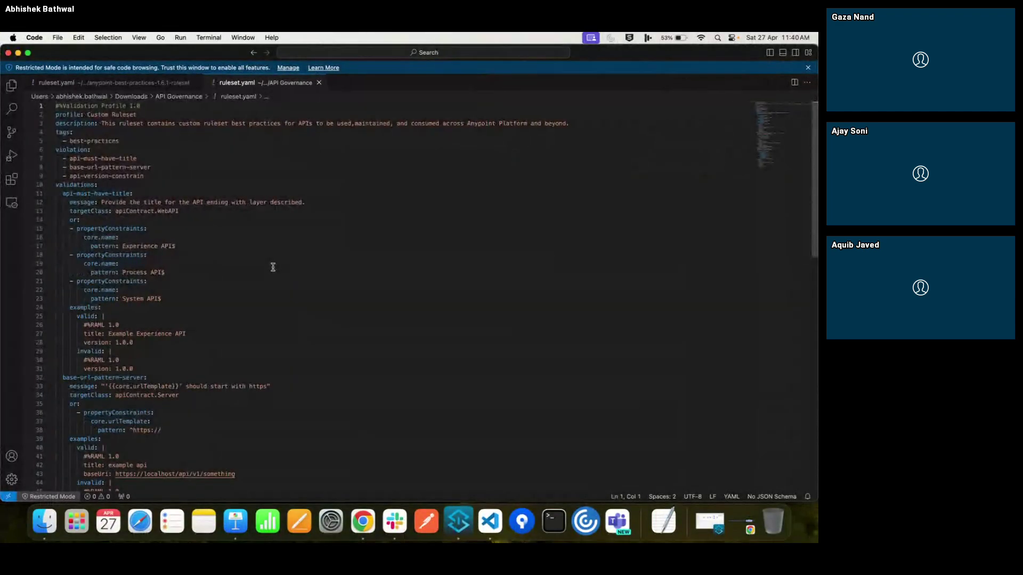
left_click(181, 211)
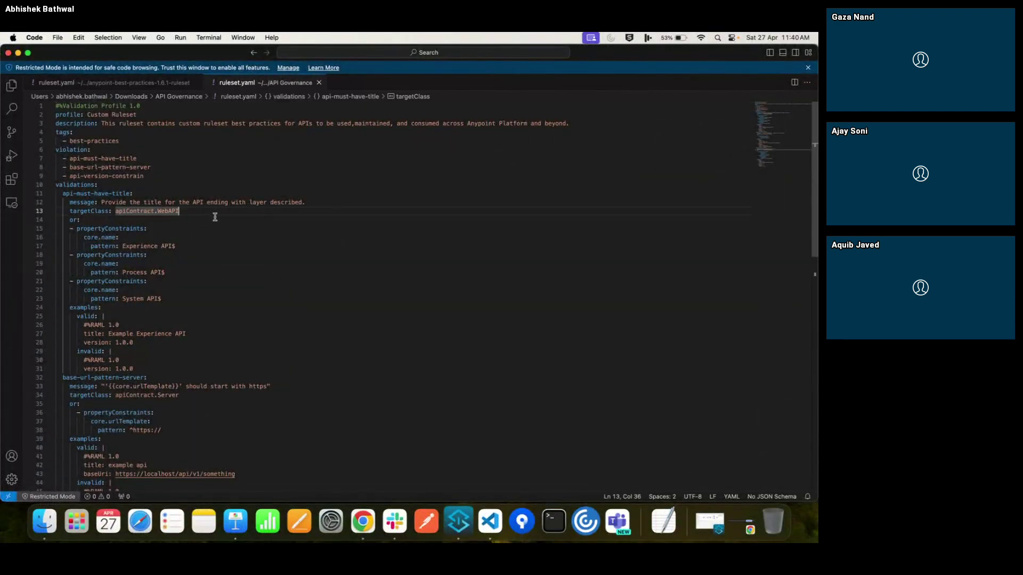
scroll(314, 272, "down", 2)
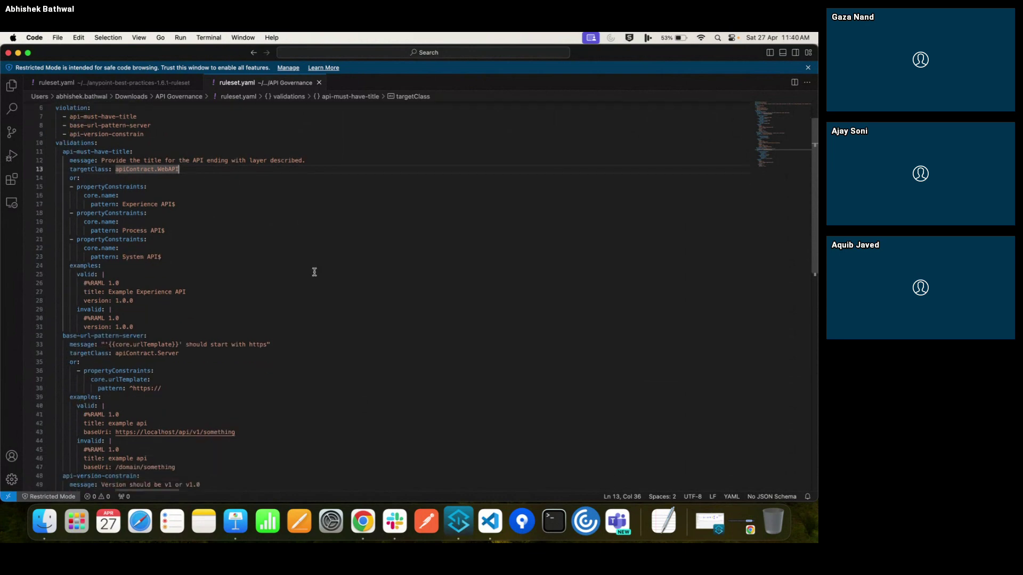
Step: Return to the AMF model documentation in the browser and examine the WebApi properties and their namespaces
key("ctrl+Right")
key("ctrl+Right")
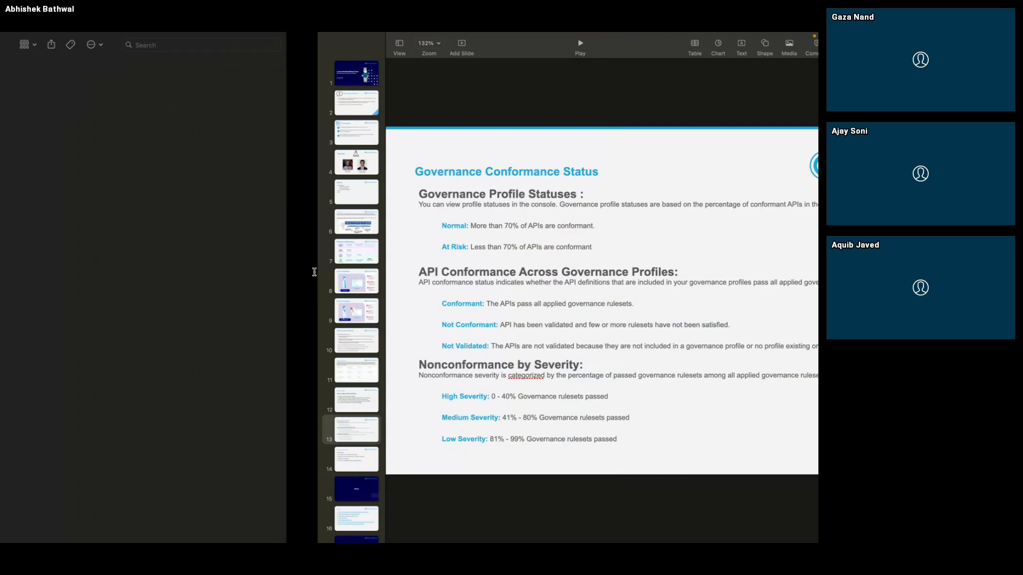
key("ctrl+Right")
key("ctrl+Right")
scroll(357, 342, "down", 2)
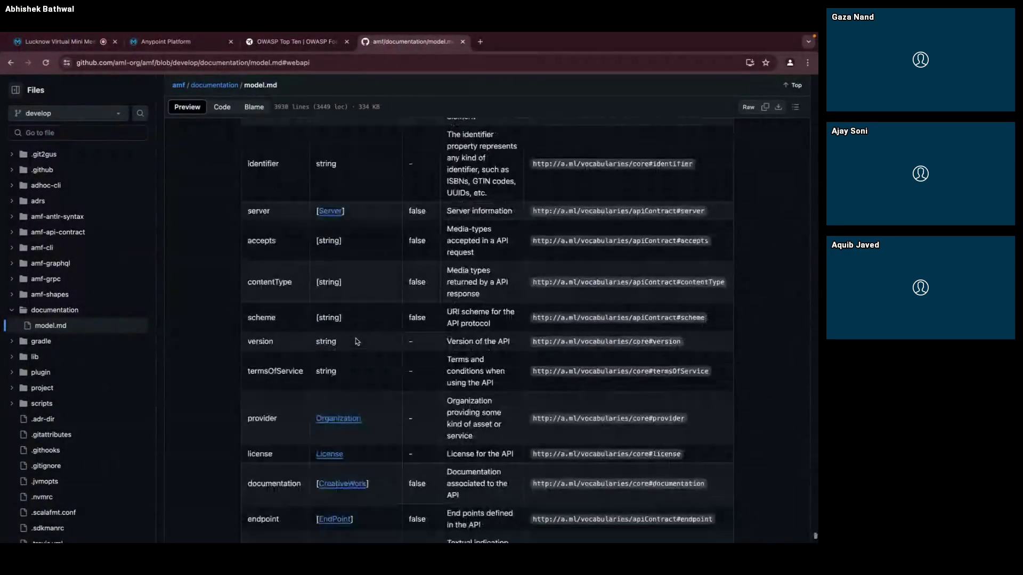
scroll(357, 342, "down", 1)
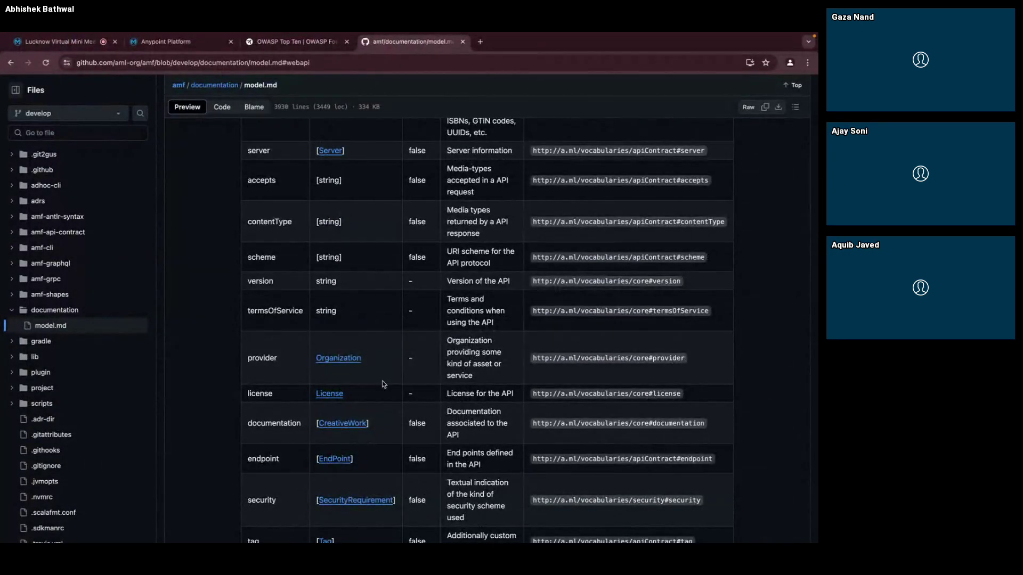
scroll(383, 384, "down", 5)
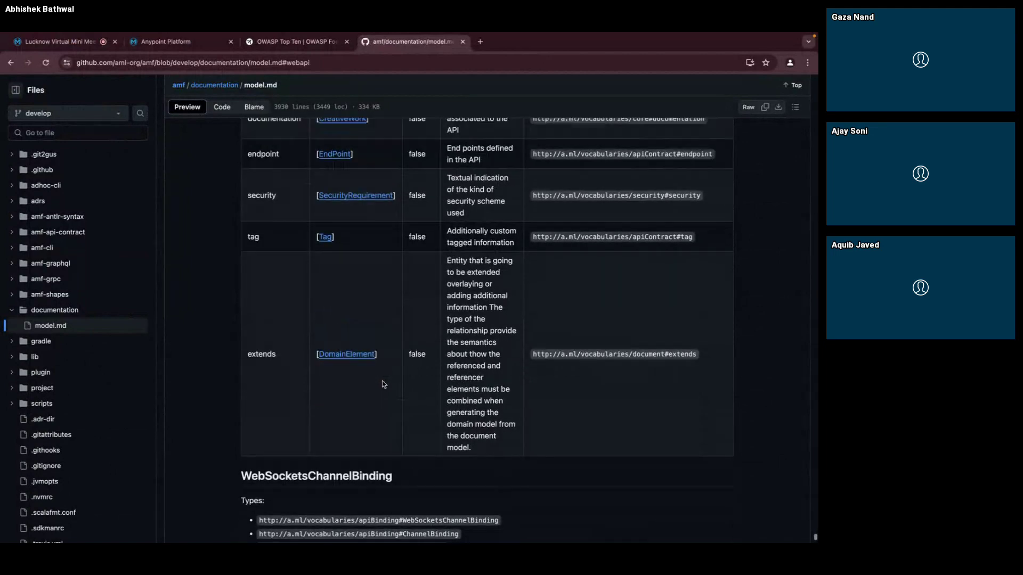
scroll(383, 384, "up", 8)
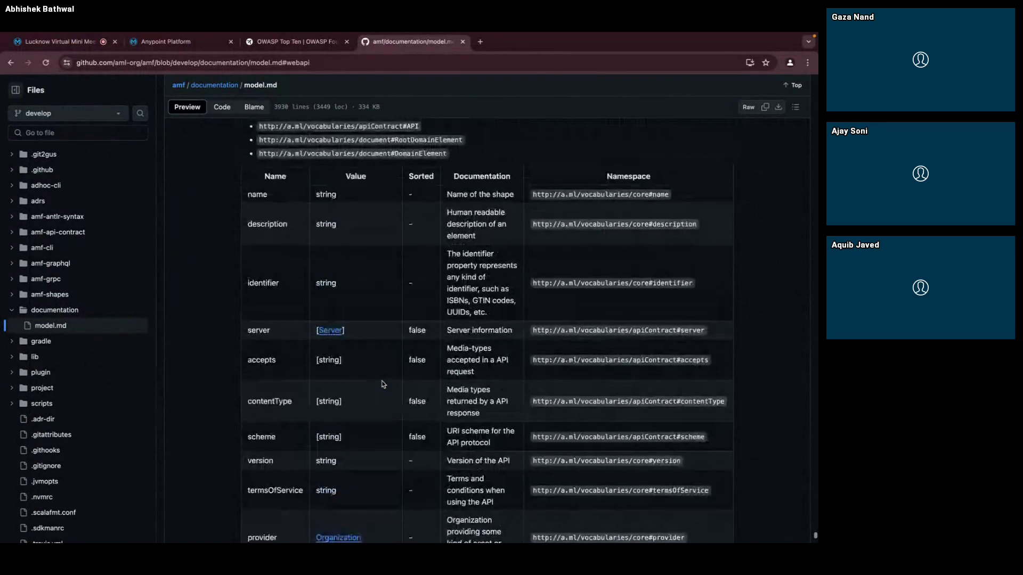
scroll(462, 347, "up", 1)
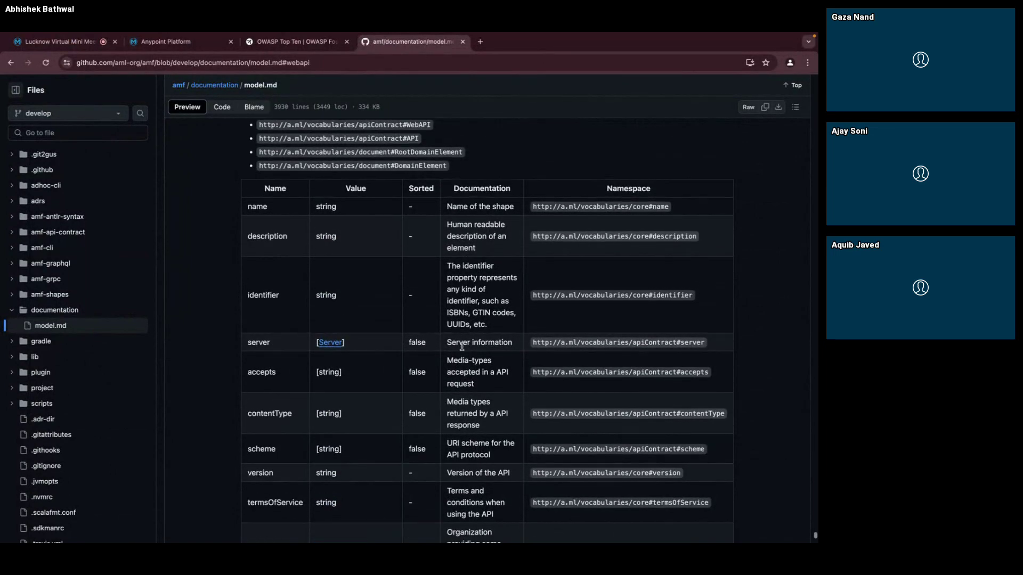
scroll(392, 347, "up", 2)
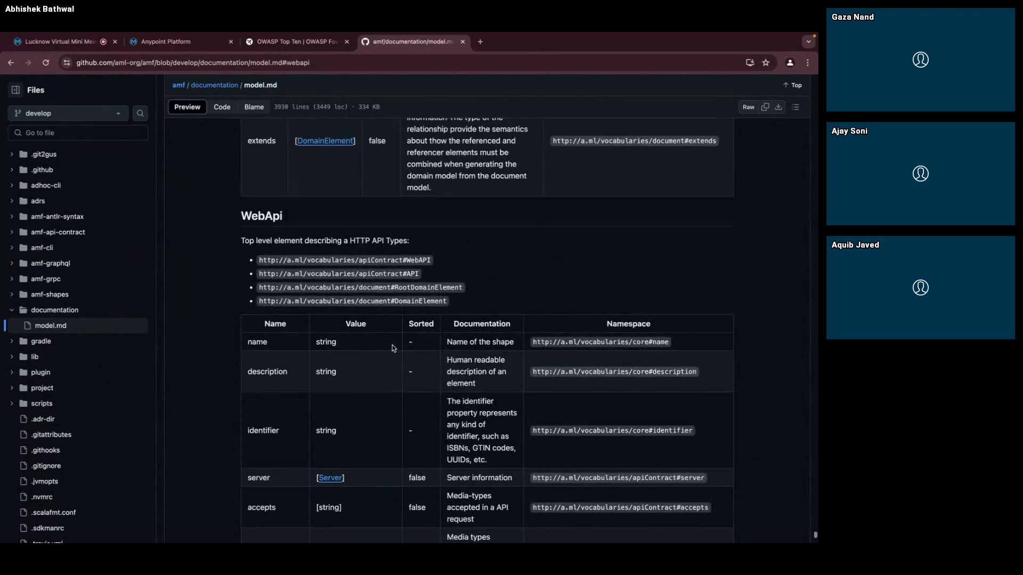
scroll(393, 344, "up", 1)
Step: Switch back to the custom ruleset in Visual Studio Code and review the title patterns for Experience, Process and System APIs
key("ctrl+Left")
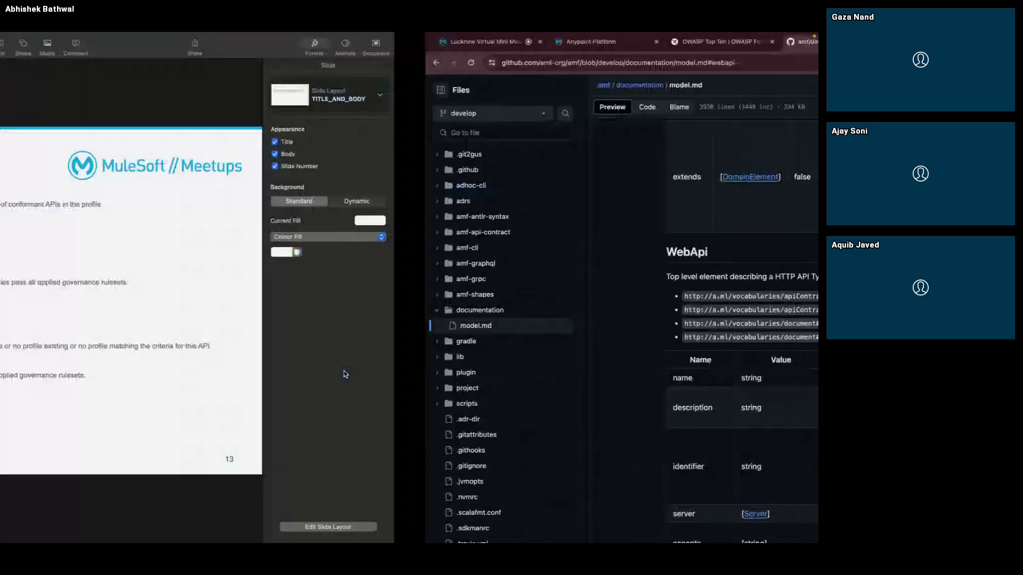
key("ctrl+Left")
key("ctrl+Left")
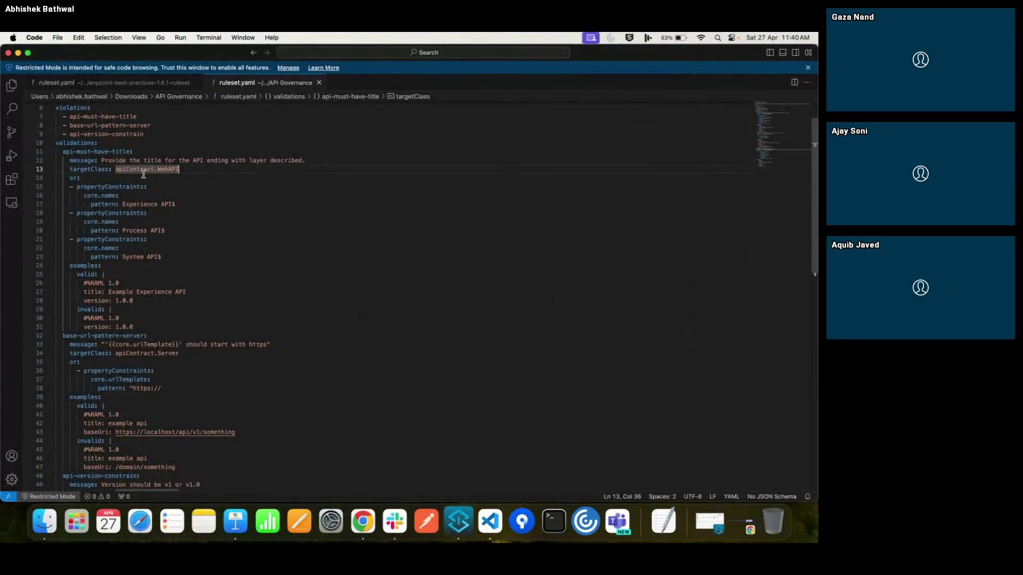
scroll(190, 213, "up", 2)
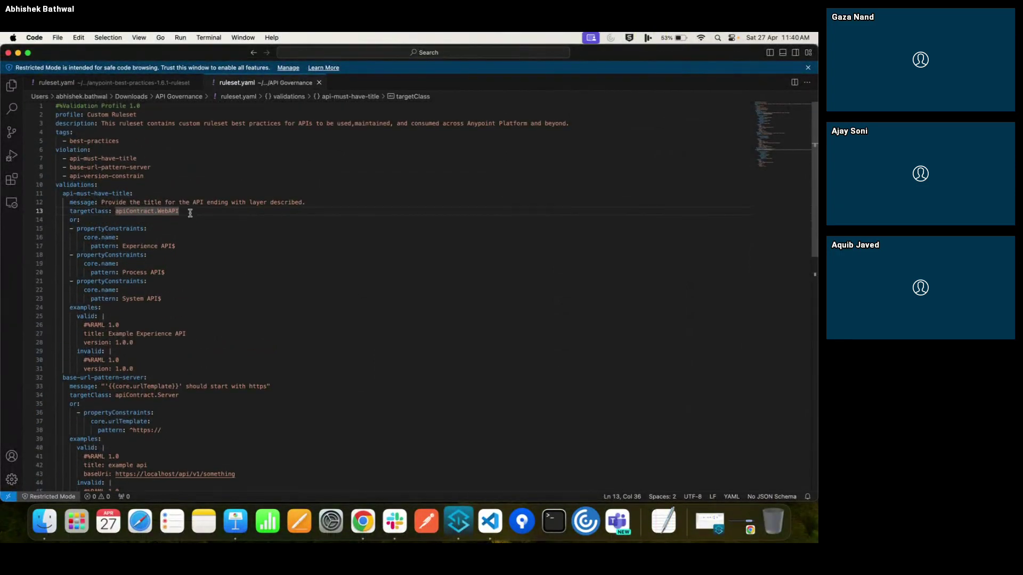
scroll(189, 213, "down", 3)
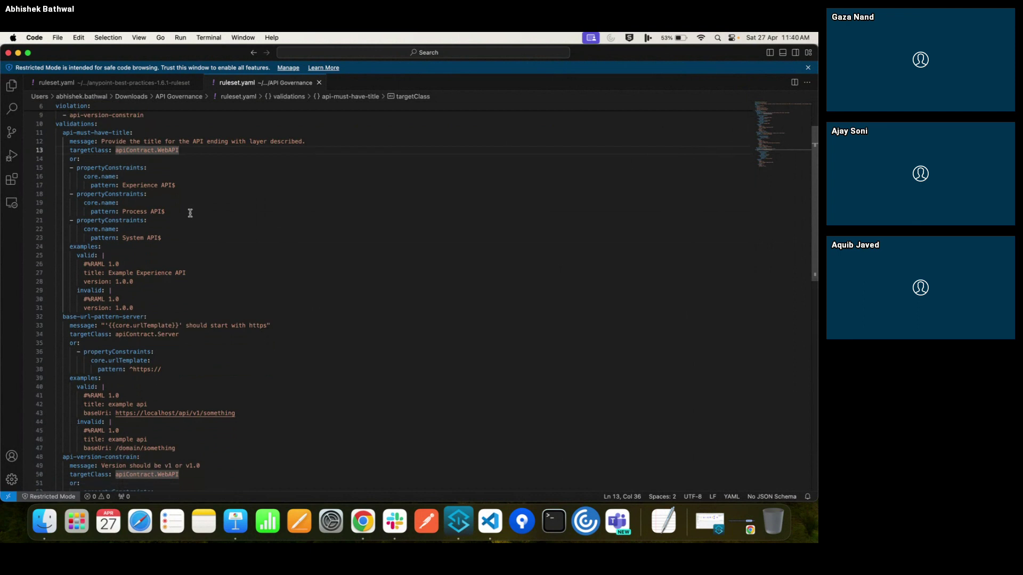
scroll(190, 212, "down", 1)
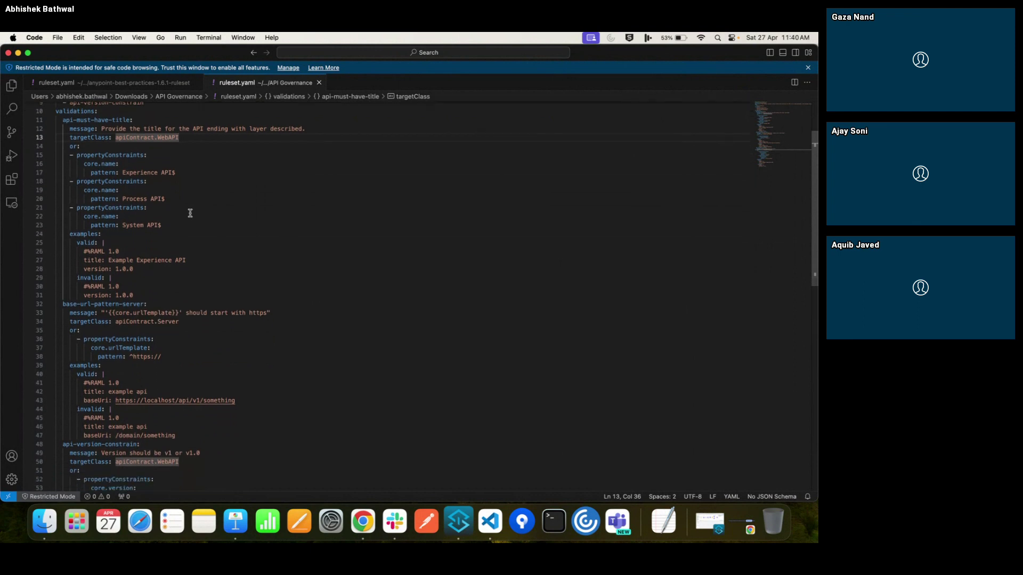
scroll(189, 212, "up", 2)
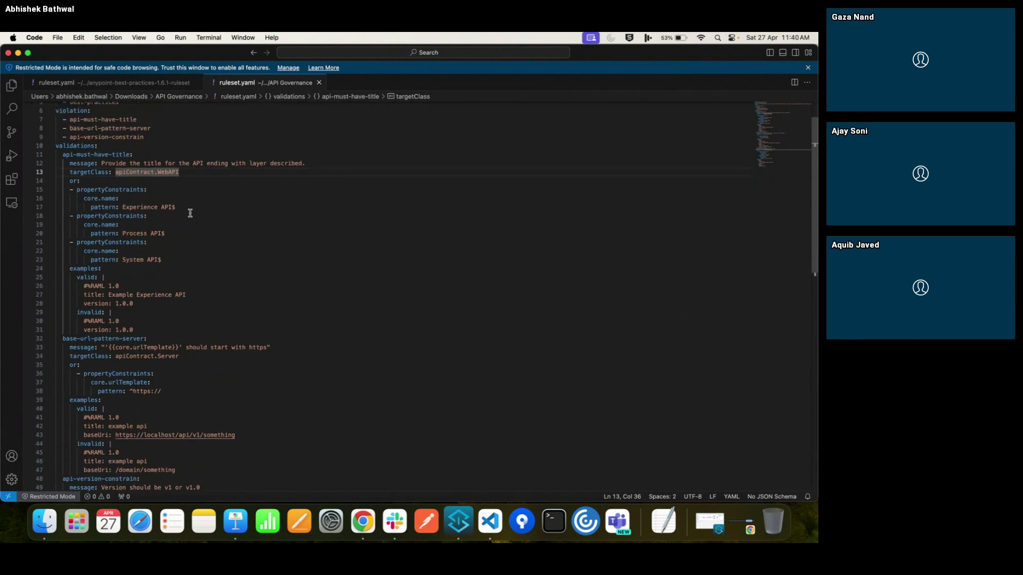
Step: Show the anypoint-best-practices-1.6.1 ruleset.yaml and review its api-must-have-title validation
left_click(150, 86)
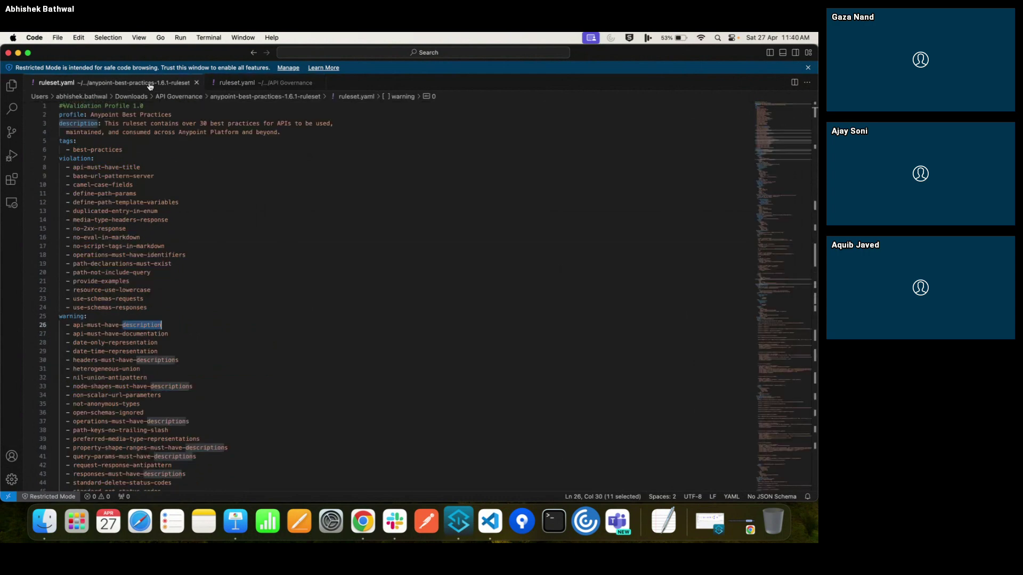
scroll(215, 193, "down", 1)
scroll(215, 192, "up", 2)
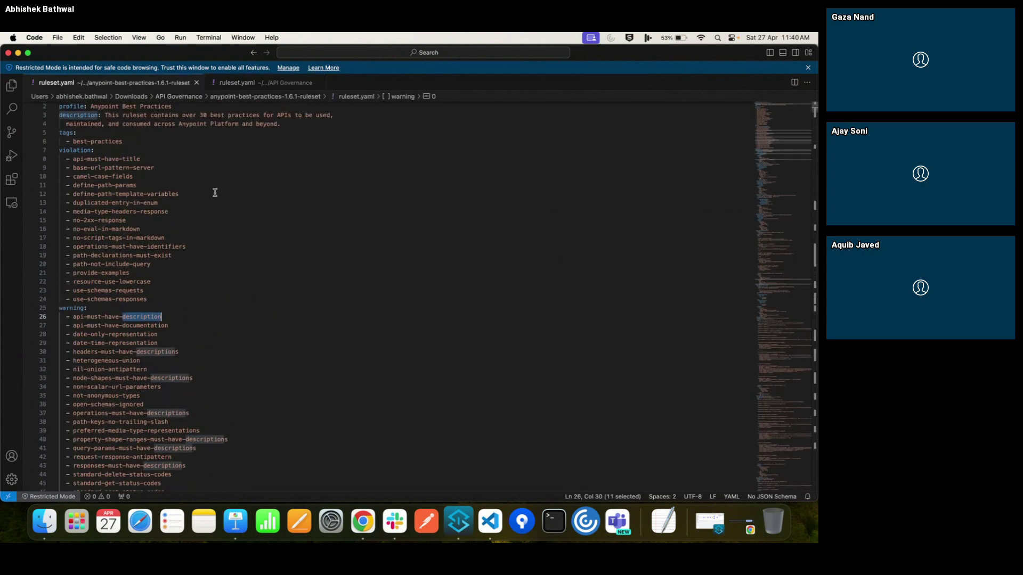
scroll(206, 281, "down", 15)
scroll(205, 281, "down", 3)
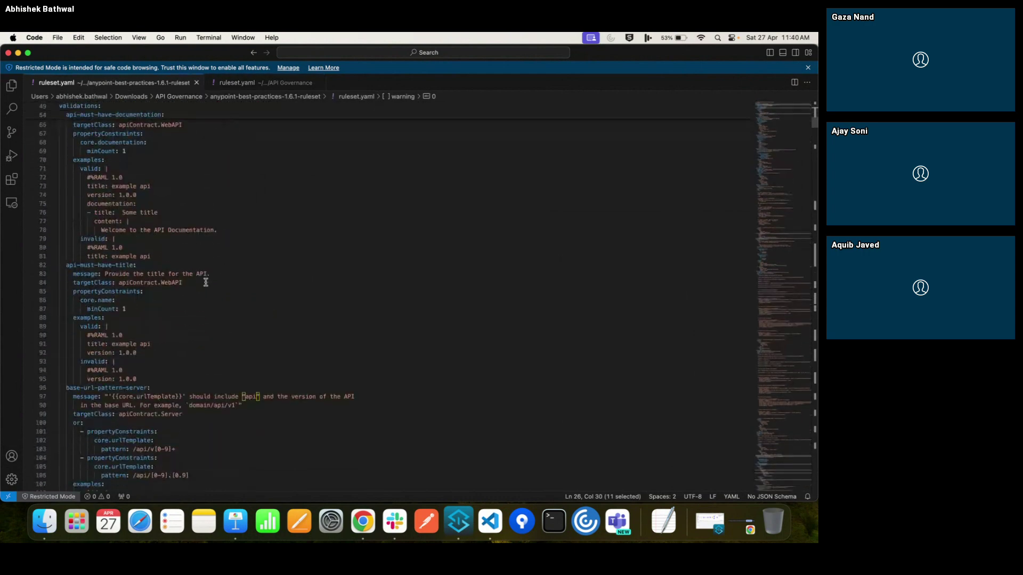
scroll(136, 181, "up", 2)
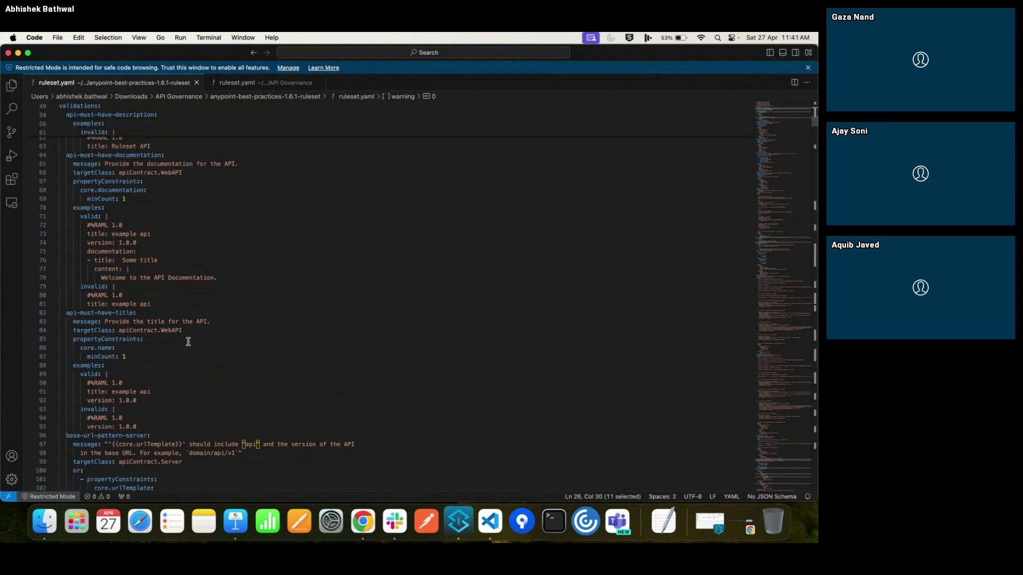
Step: Compare the custom ruleset's base URL and version validations with the Anypoint Best Practices ruleset
left_click(234, 84)
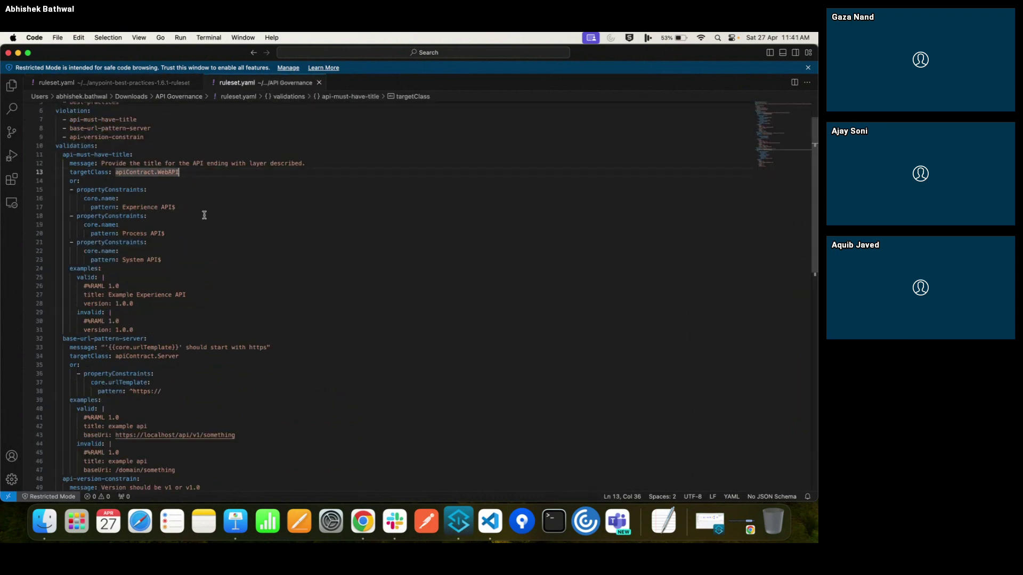
scroll(203, 215, "down", 10)
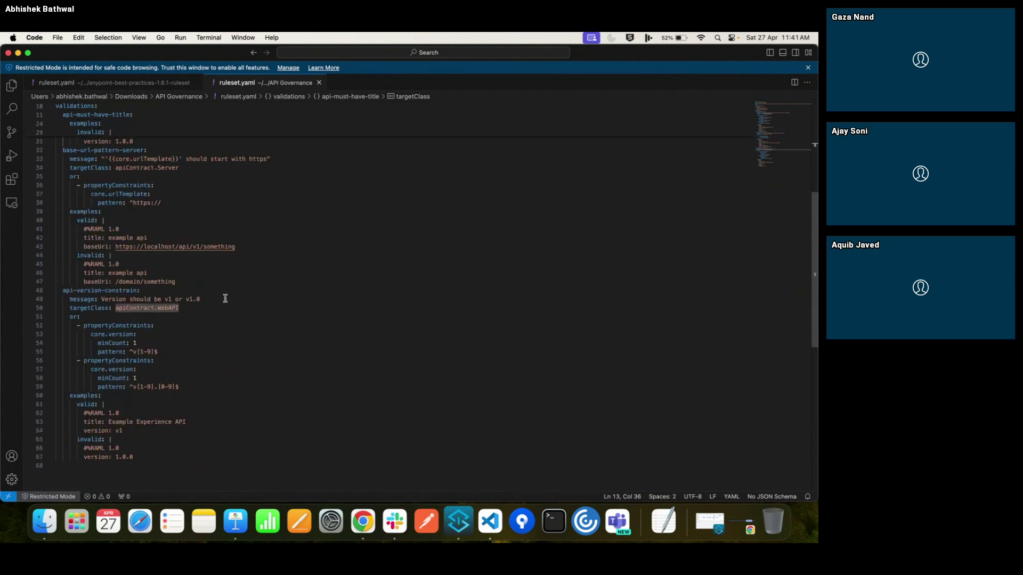
left_click(156, 84)
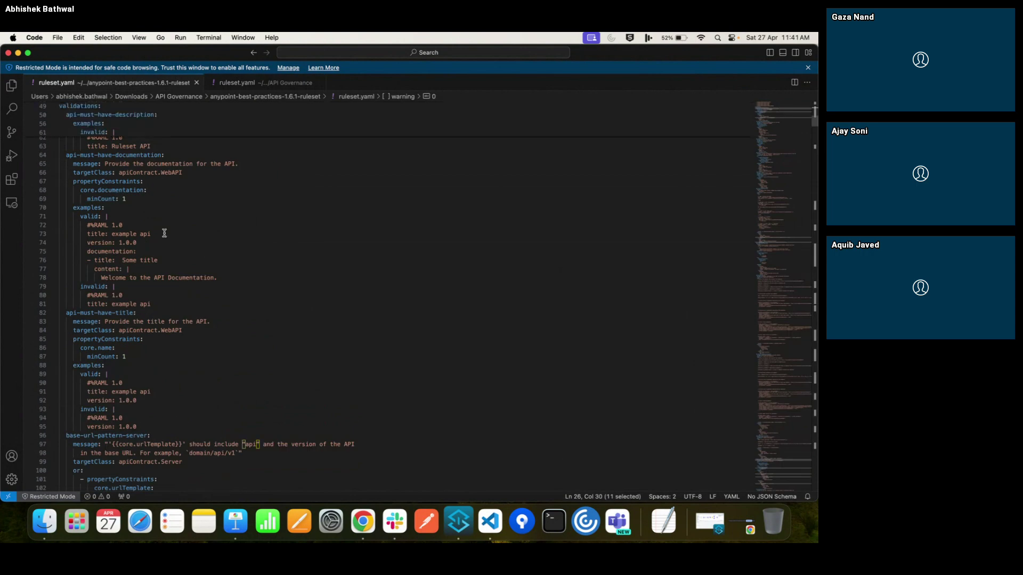
scroll(164, 233, "up", 2)
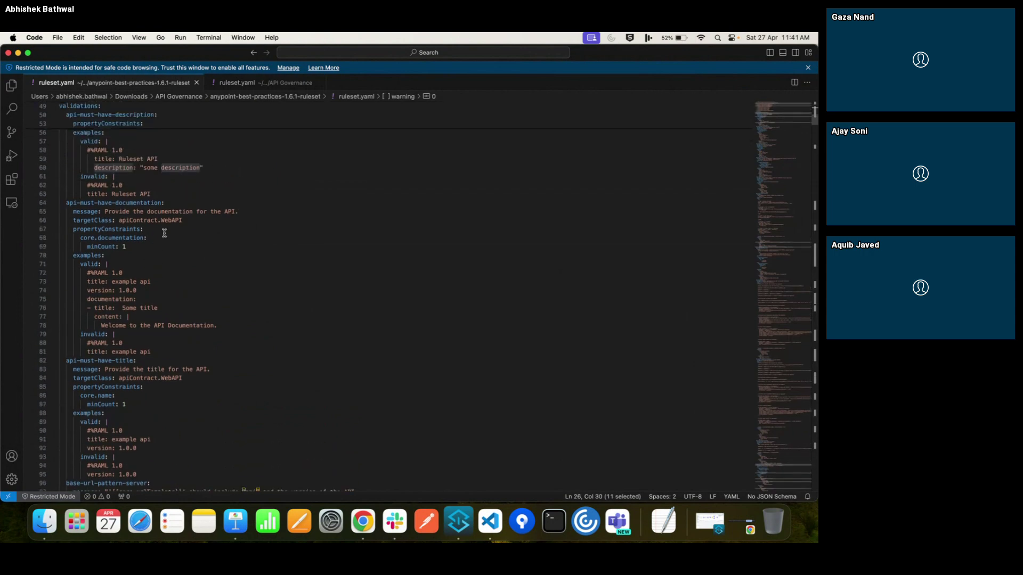
left_click(277, 84)
scroll(238, 269, "down", 2)
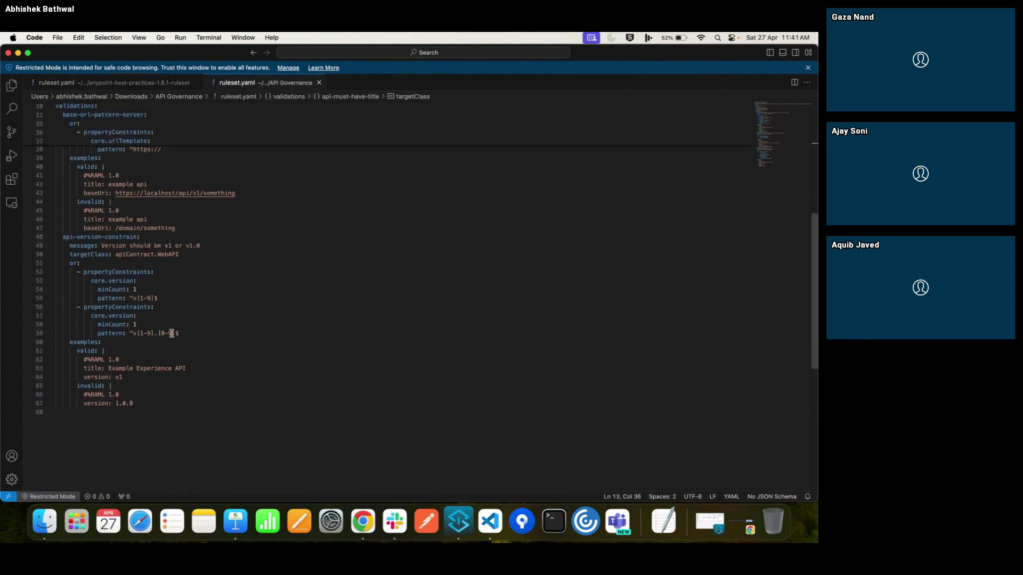
scroll(195, 304, "up", 3)
scroll(196, 305, "up", 5)
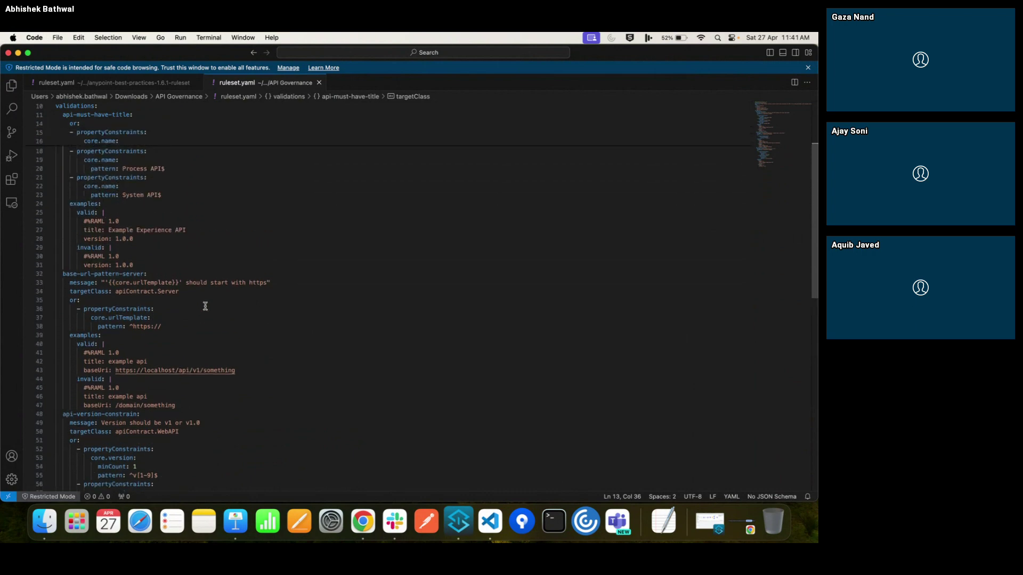
Step: Switch to the browser, view the OWASP Top Ten page, and bring up the product navigation in Anypoint Platform
key("ctrl+Right")
key("ctrl+Right")
key("ctrl+Right")
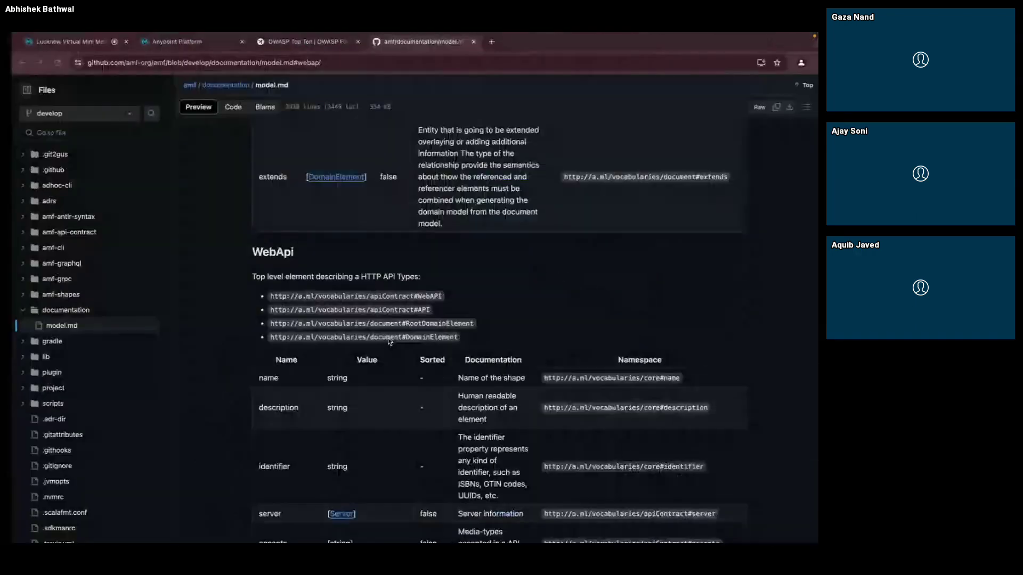
left_click(191, 44)
left_click(261, 48)
scroll(255, 285, "down", 1)
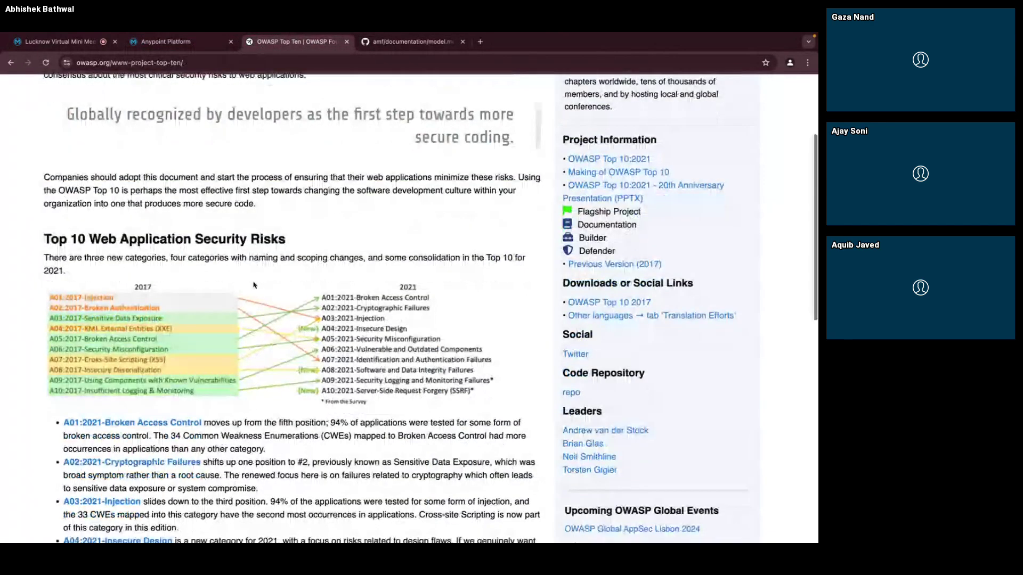
left_click(72, 43)
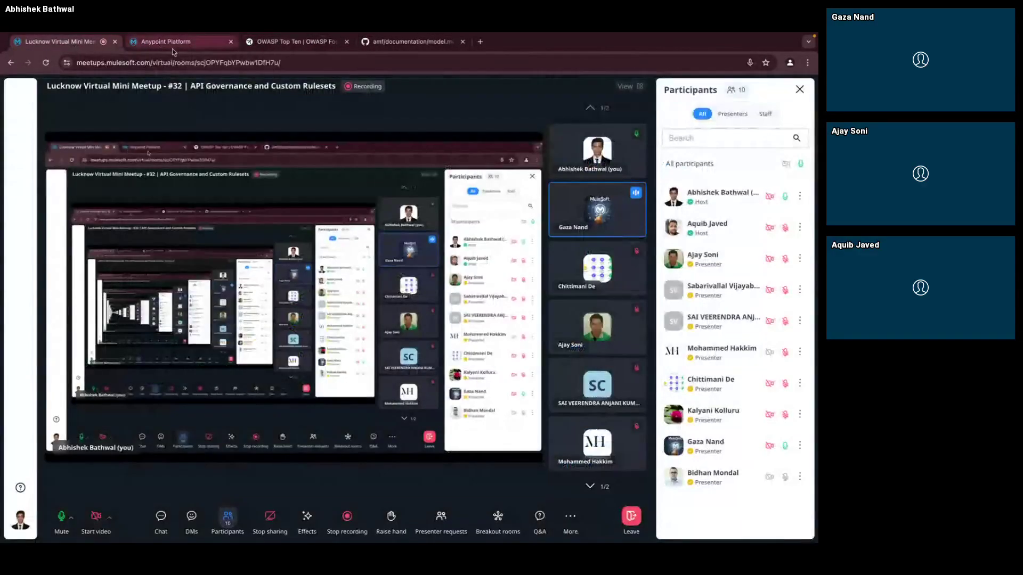
left_click(171, 48)
left_click(17, 101)
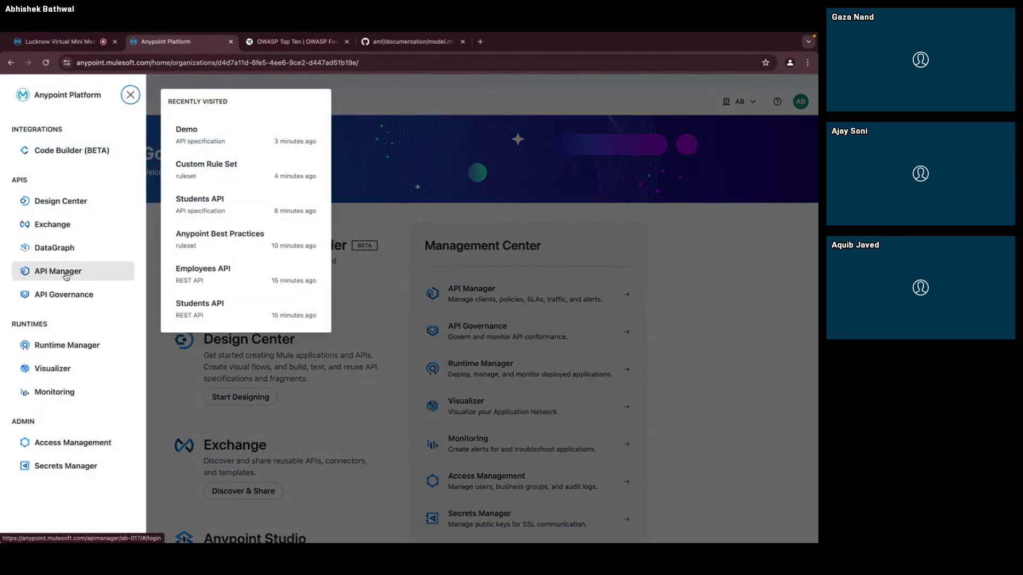
Step: Open ruleset.yaml from the anypoint-best-practices-1.6.1-ruleset folder in Visual Studio Code and review its first validations
key("ctrl+Left")
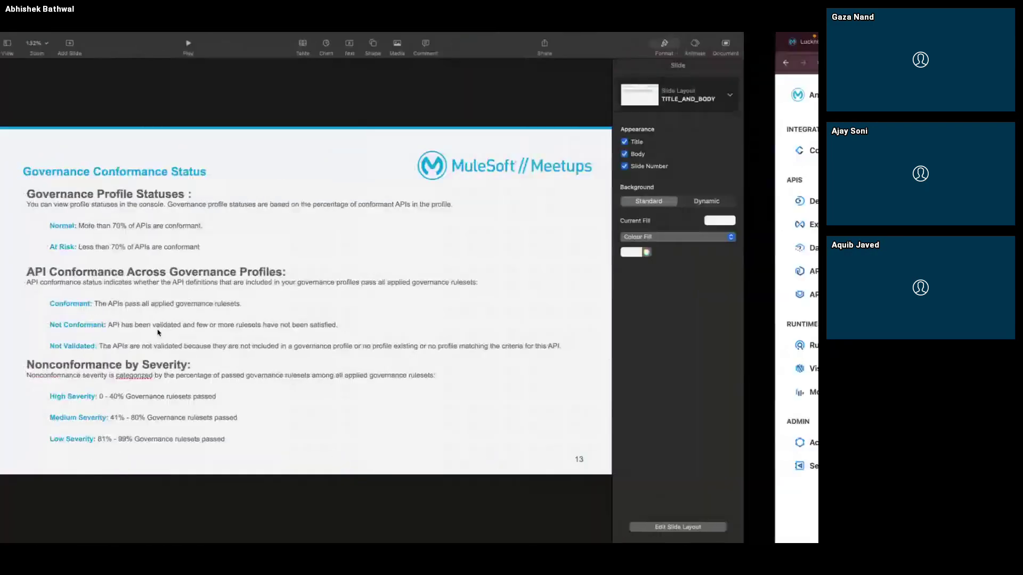
key("ctrl+Left")
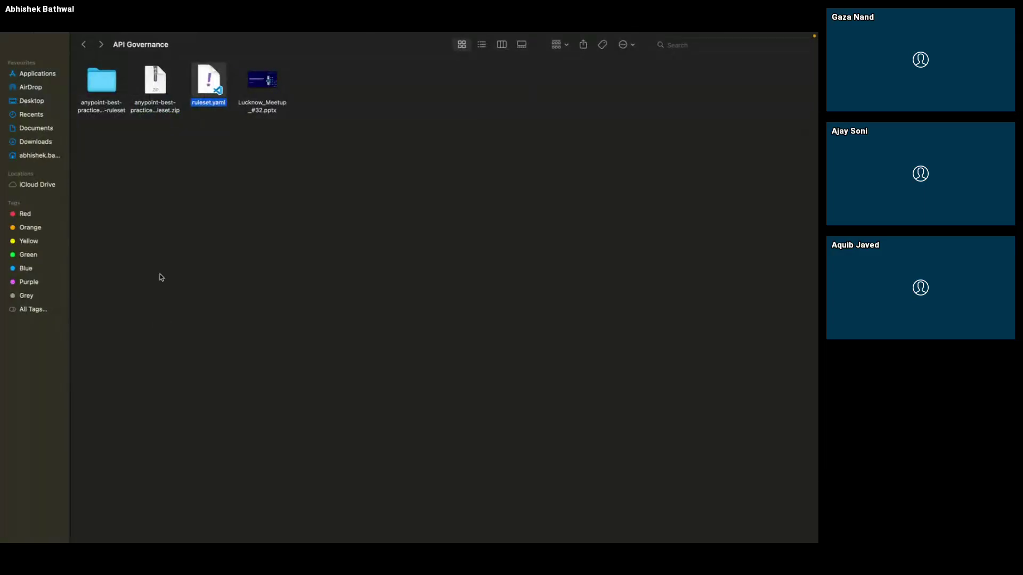
double_click(101, 80)
left_click(165, 92)
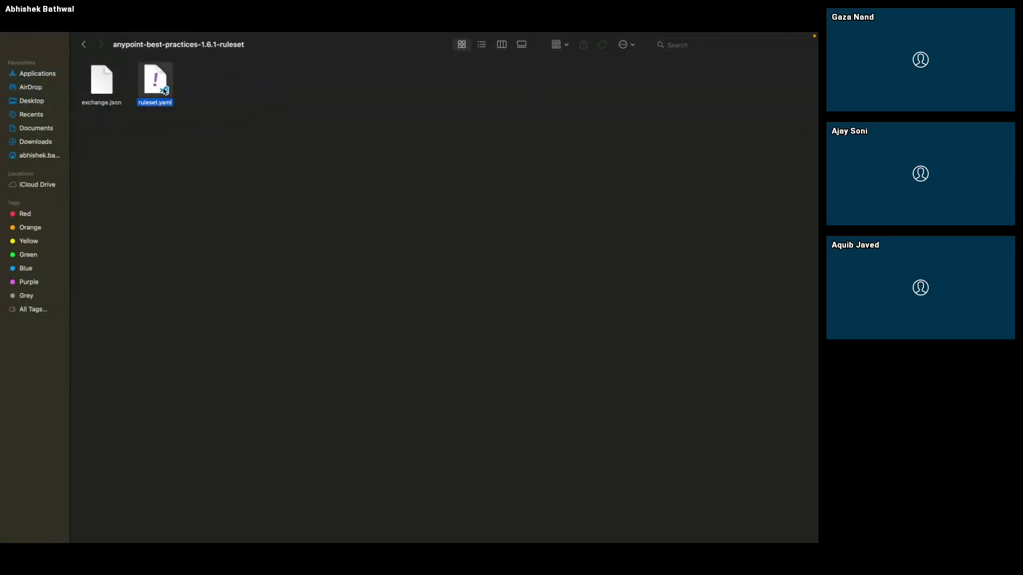
right_click(165, 92)
mouse_move(197, 103)
left_click(314, 103)
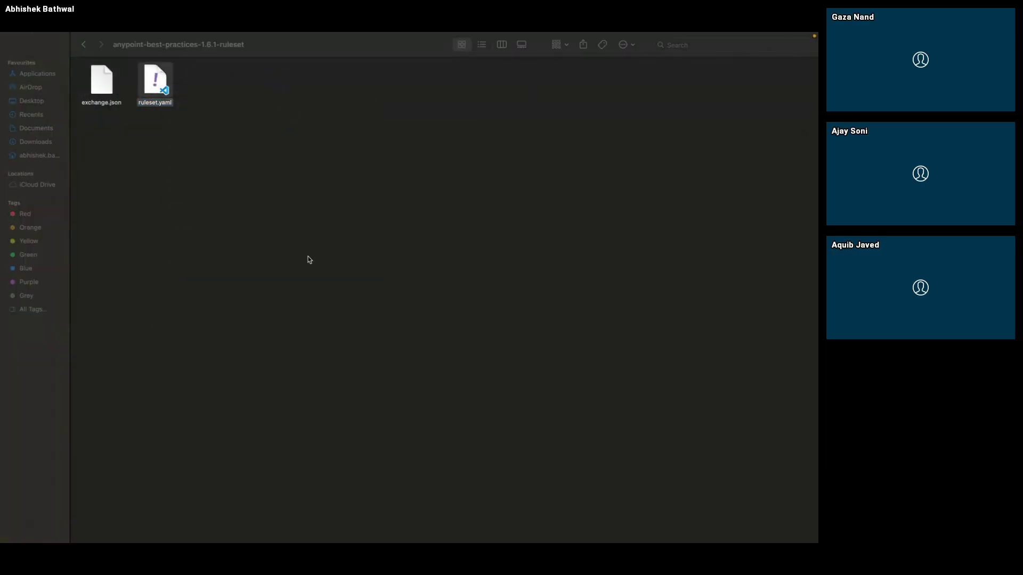
scroll(131, 146, "down", 5)
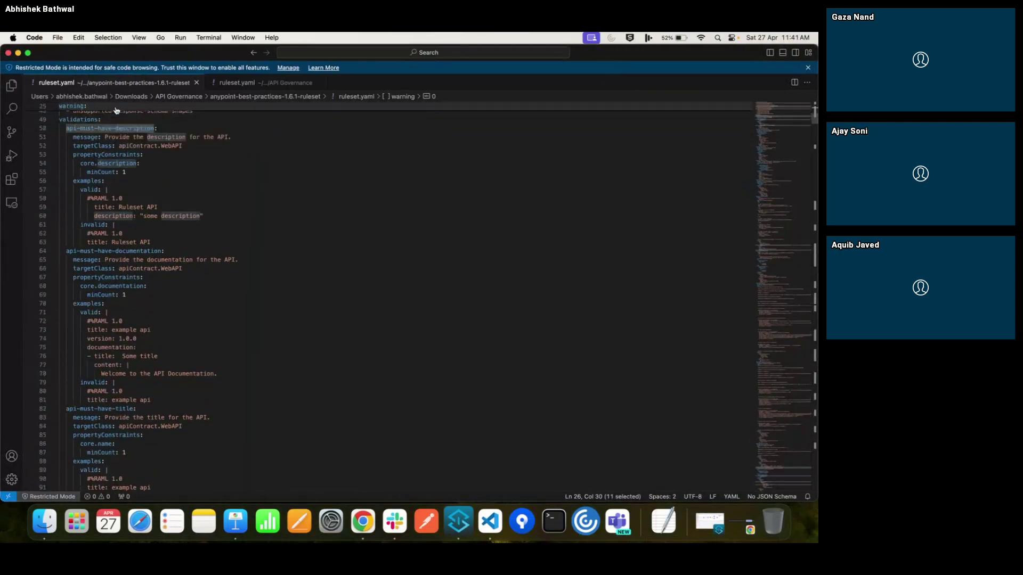
Step: Review the violation and warning rule lists at the start of the Anypoint Best Practices ruleset.yaml
scroll(116, 110, "up", 14)
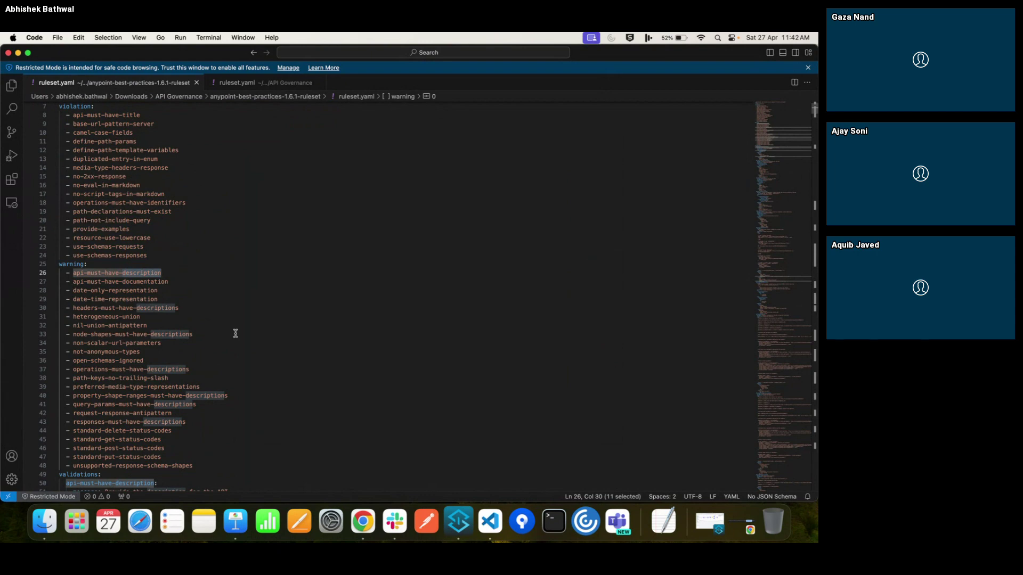
scroll(236, 333, "up", 1)
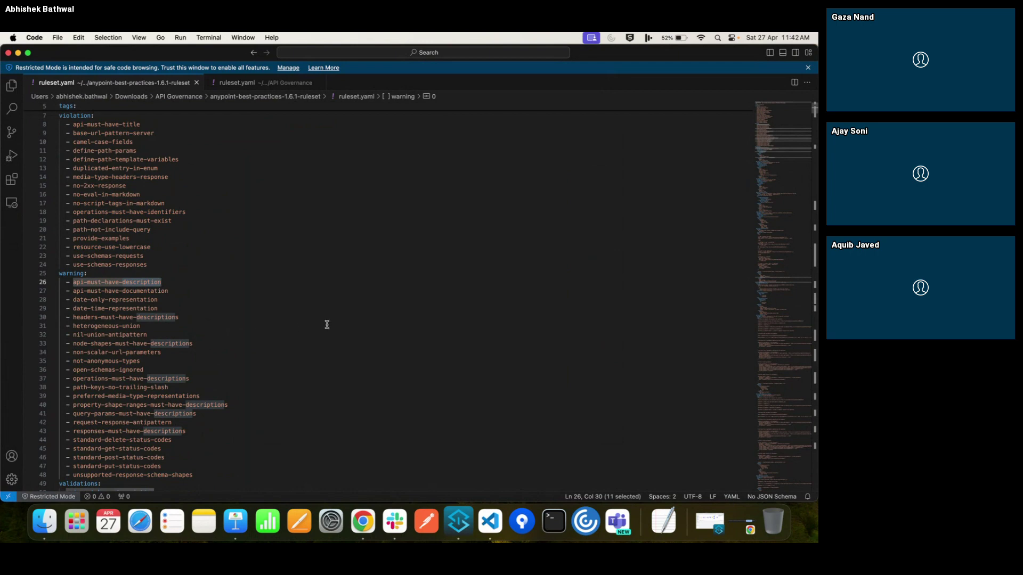
Step: Switch to Anypoint Platform in the browser and open the Lucknow-Meetup profile in API Governance
key("ctrl+Right")
key("ctrl+Right")
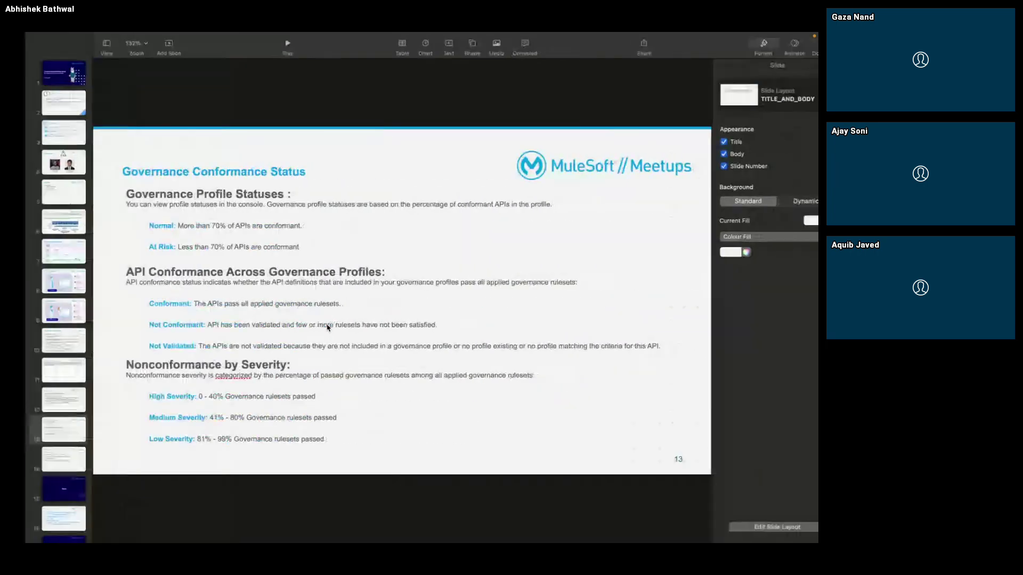
key("ctrl+Right")
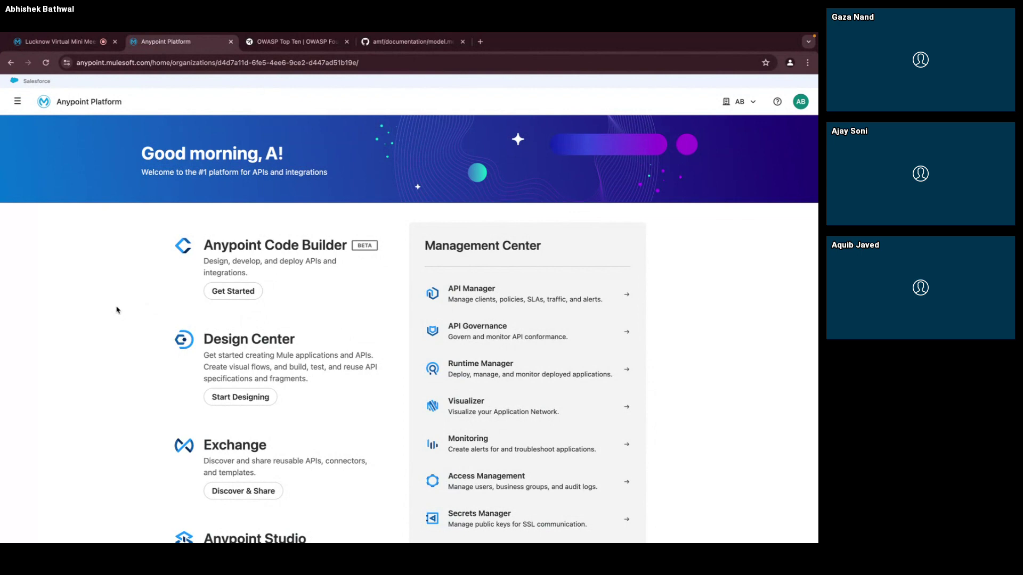
left_click(17, 101)
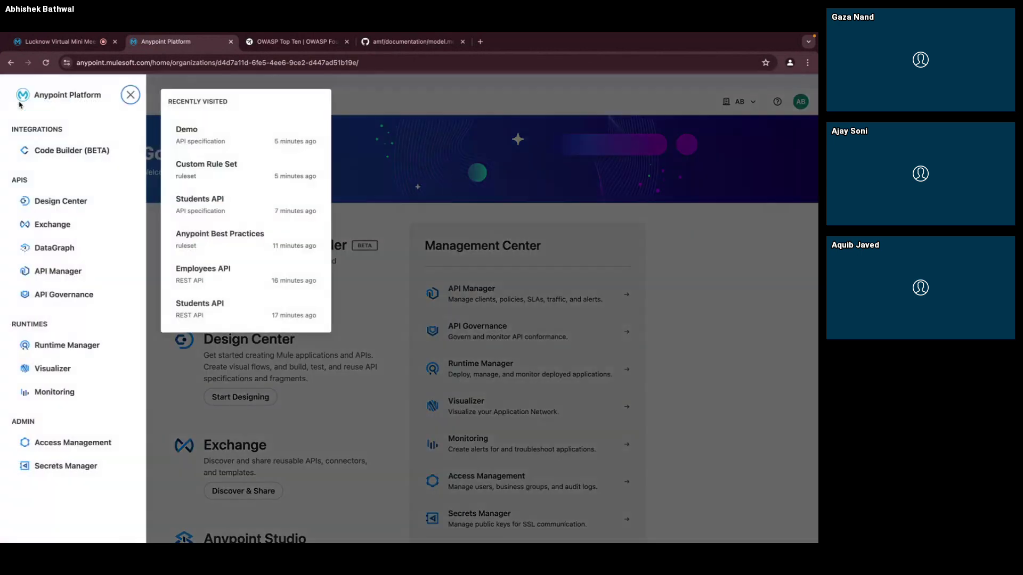
left_click(80, 295)
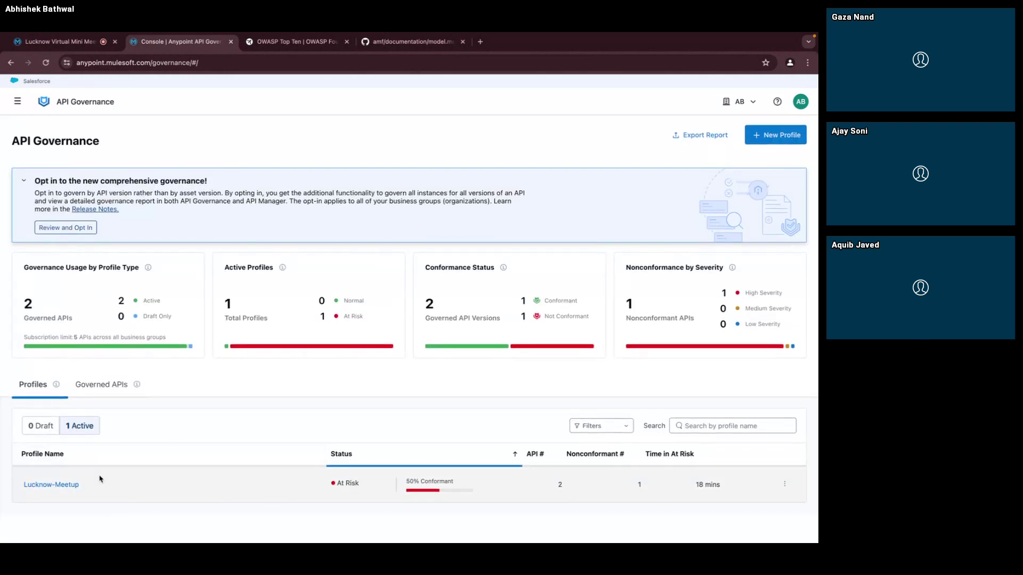
left_click(70, 486)
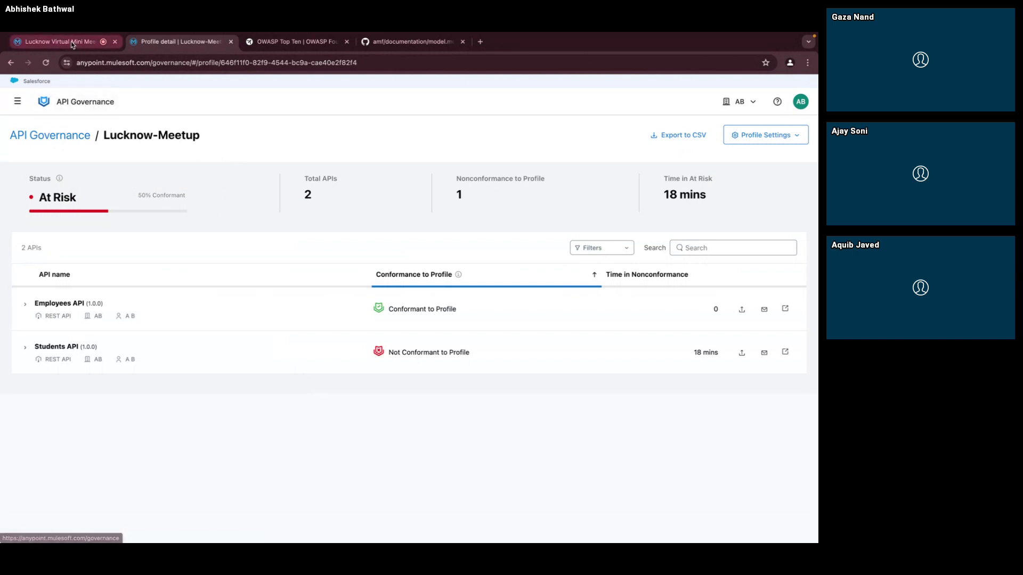
Step: Switch to the Lucknow Virtual Mini Meetup room in the browser and check the meeting
left_click(54, 41)
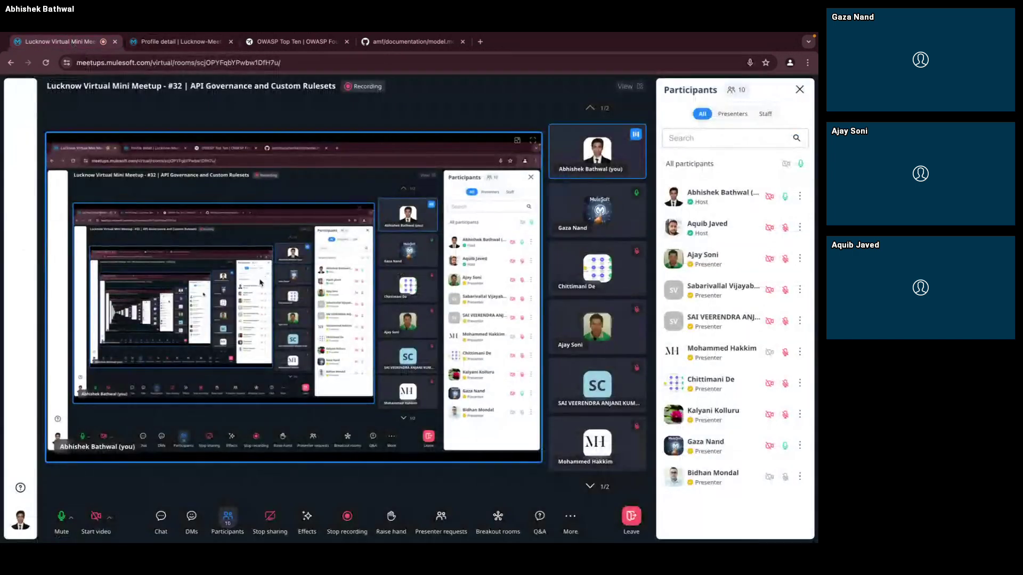
left_click(270, 518)
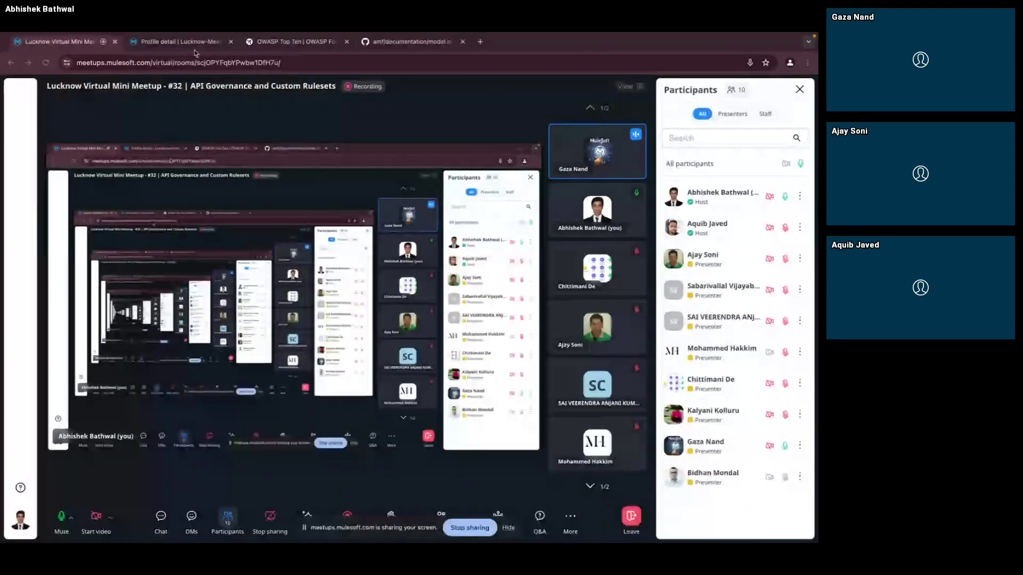
Step: Switch to the Keynote presentation, show the References slide, and briefly highlight the anypoint-cli install link
key("super+Tab")
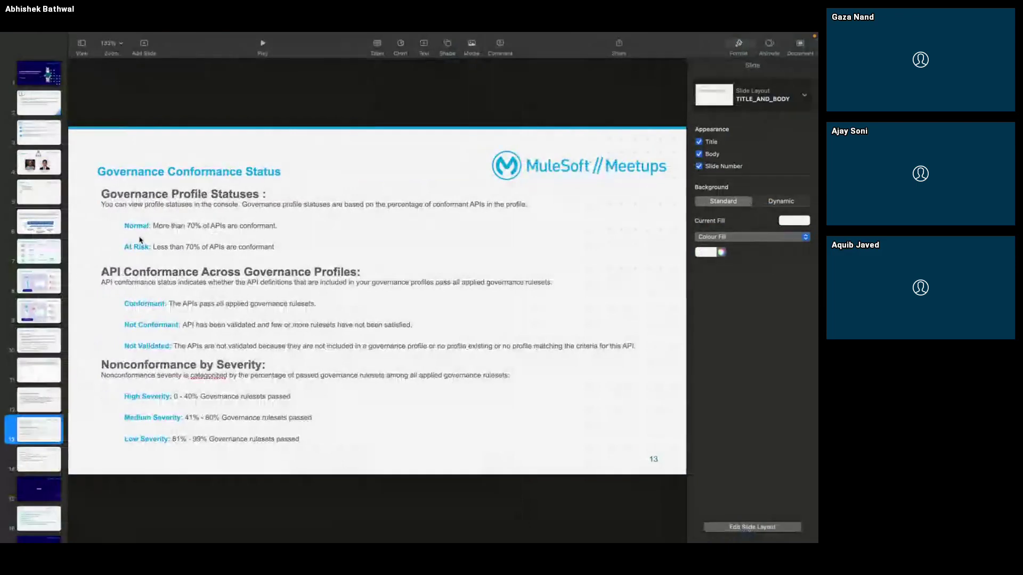
left_click(30, 493)
scroll(39, 482, "down", 3)
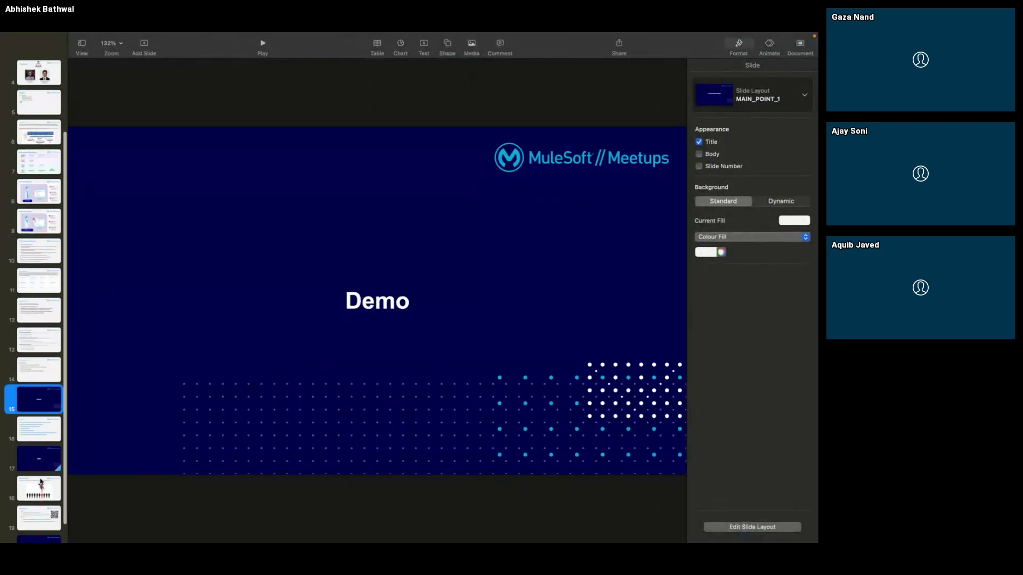
left_click(39, 429)
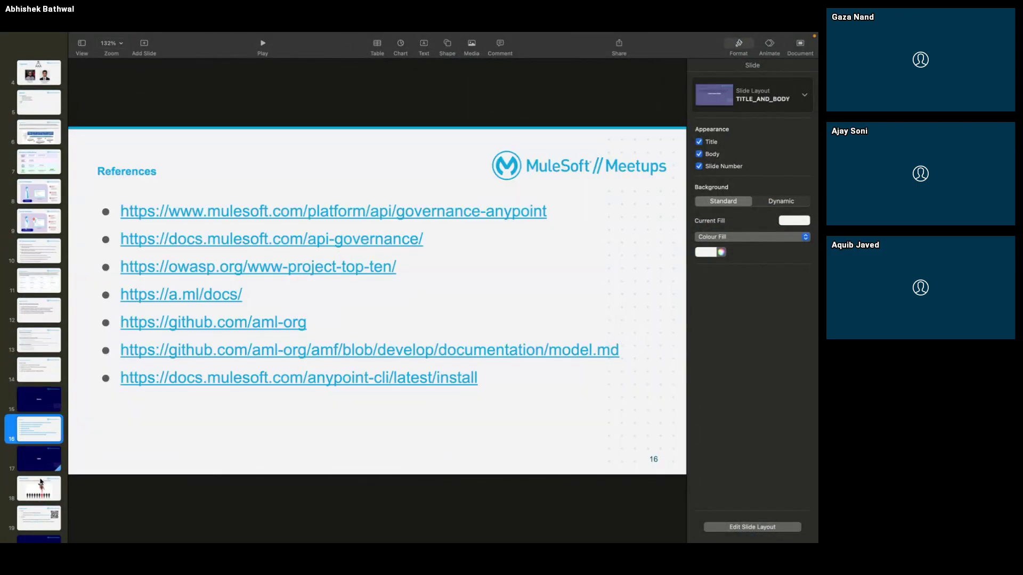
left_click(462, 382)
key("Escape")
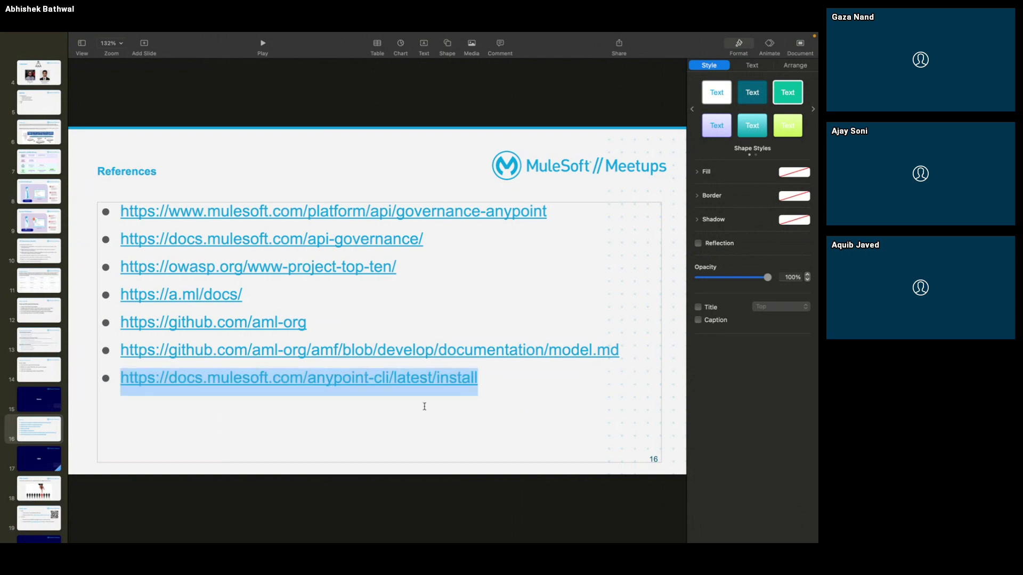
left_click(124, 488)
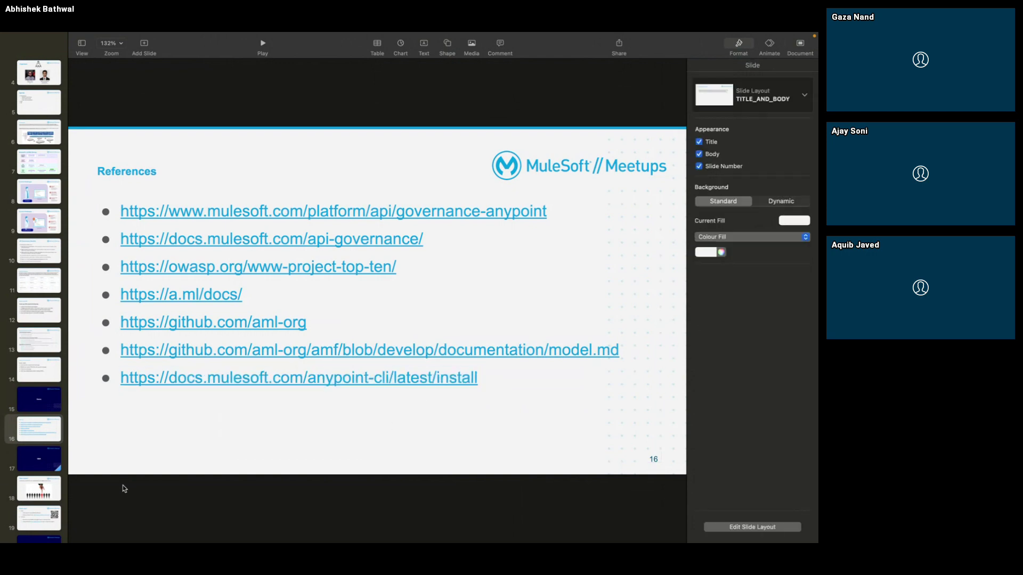
Step: Start the slideshow from the Q&A slide
left_click(48, 462)
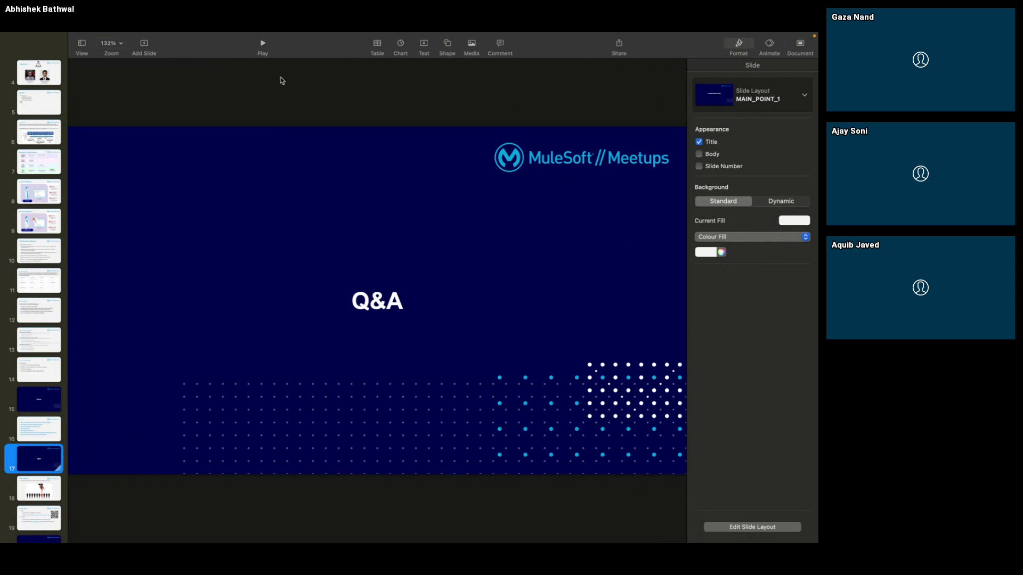
left_click(263, 43)
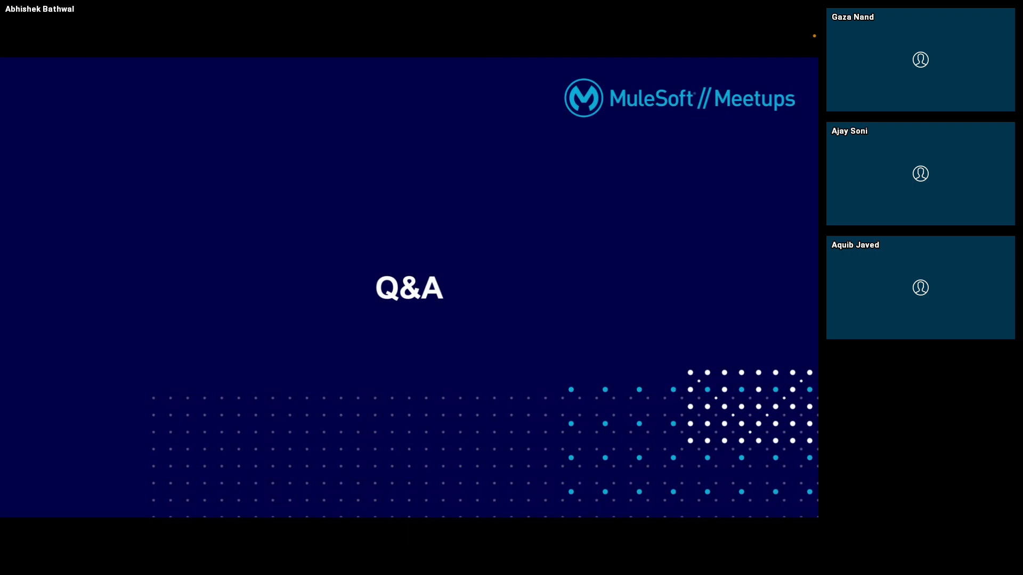